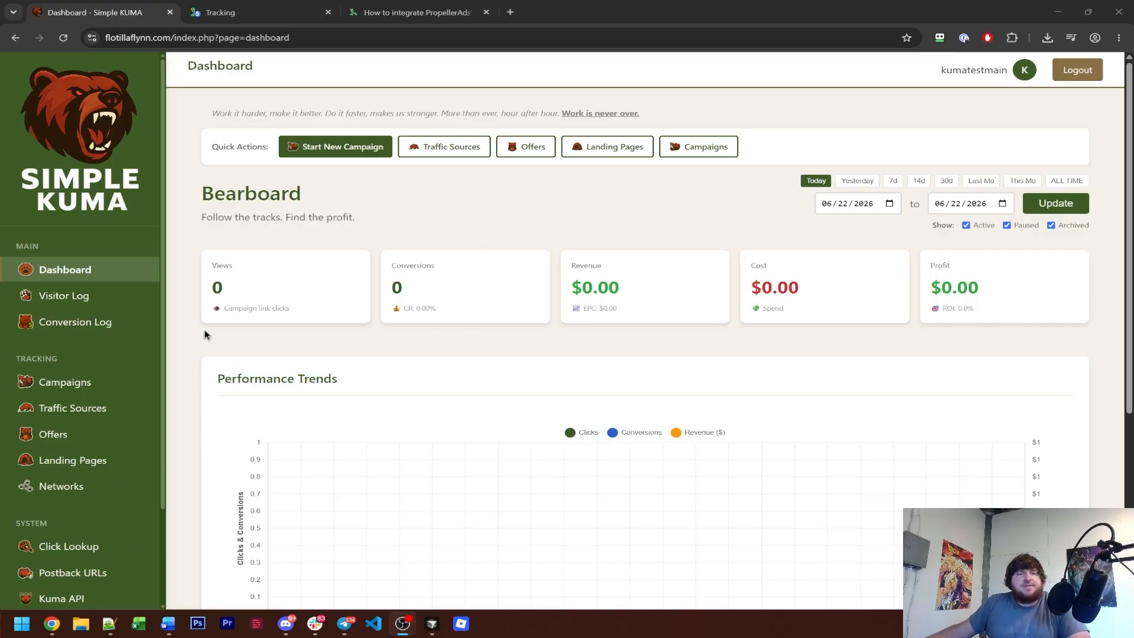
# Look over the dashboard, then examine the Facebook and Google Ads conversion integrations in the tracker's settings.
pyautogui.scroll(-4, 248, 319)
pyautogui.scroll(4, 248, 319)
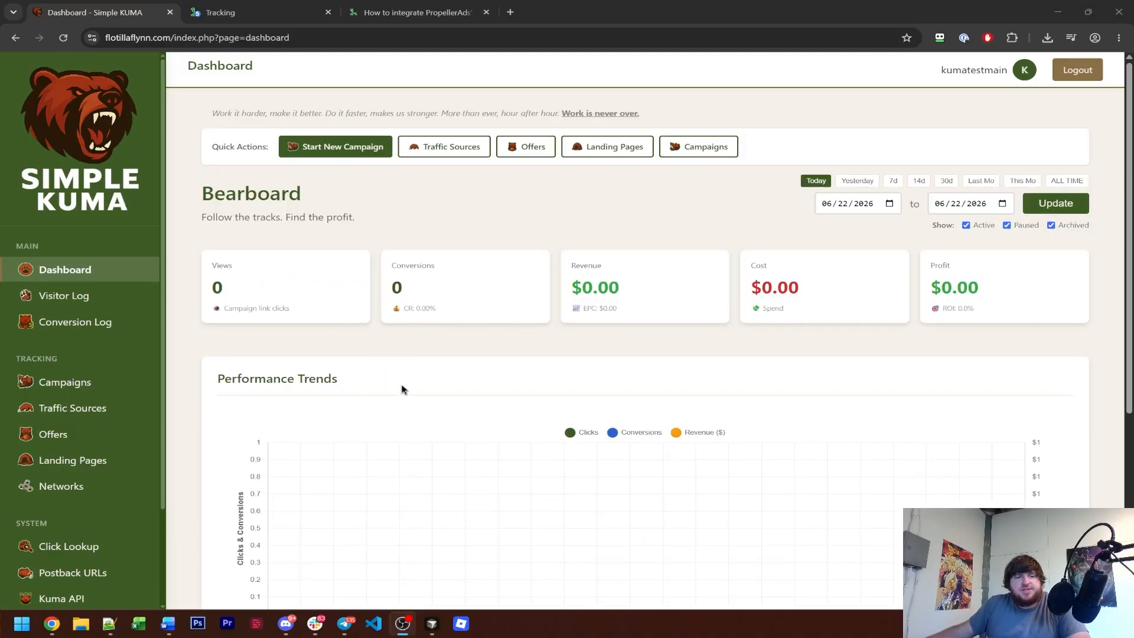
pyautogui.click(104, 384)
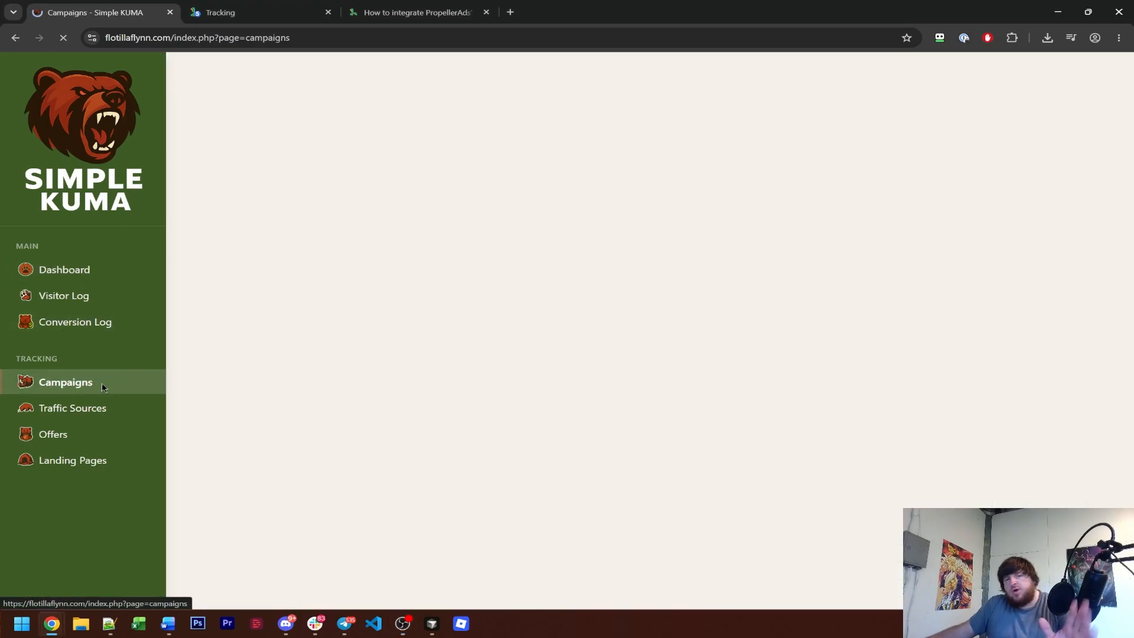
pyautogui.scroll(-2, 89, 485)
pyautogui.click(90, 503)
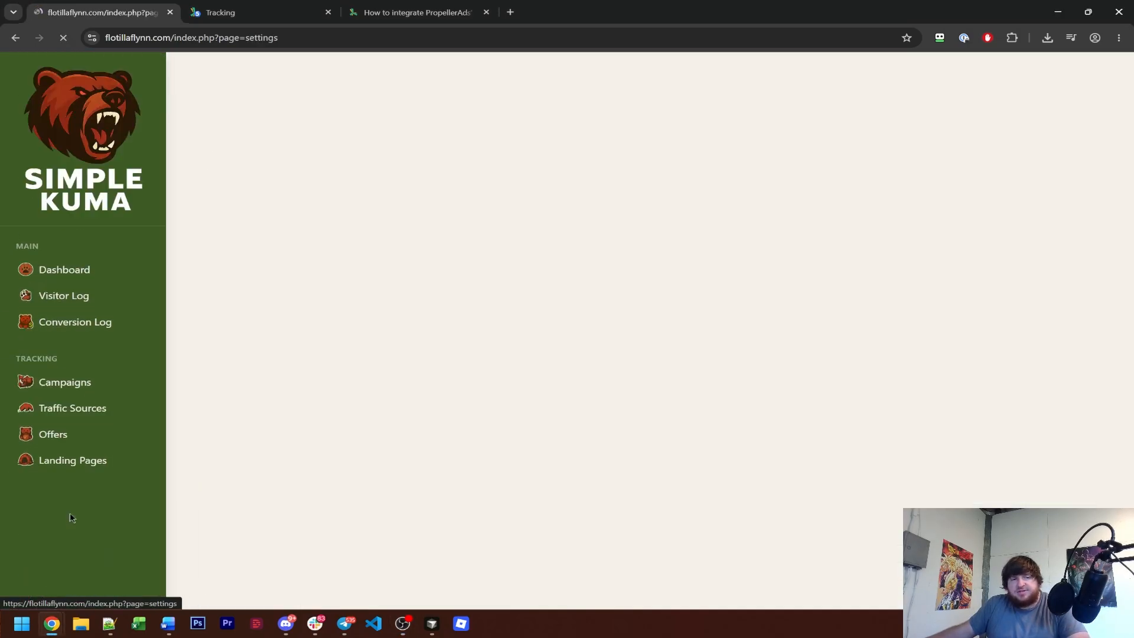
pyautogui.click(389, 184)
pyautogui.scroll(-2, 463, 328)
pyautogui.scroll(3, 331, 375)
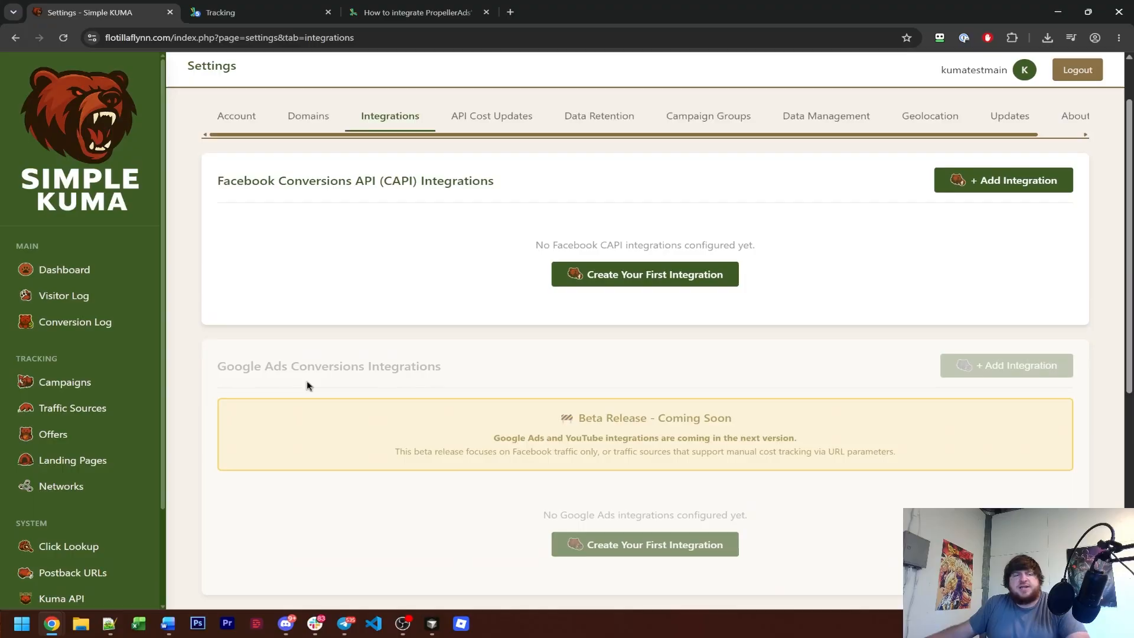
# View the Kuma API page with its API key section and return to the dashboard.
pyautogui.scroll(-2, 98, 564)
pyautogui.click(99, 488)
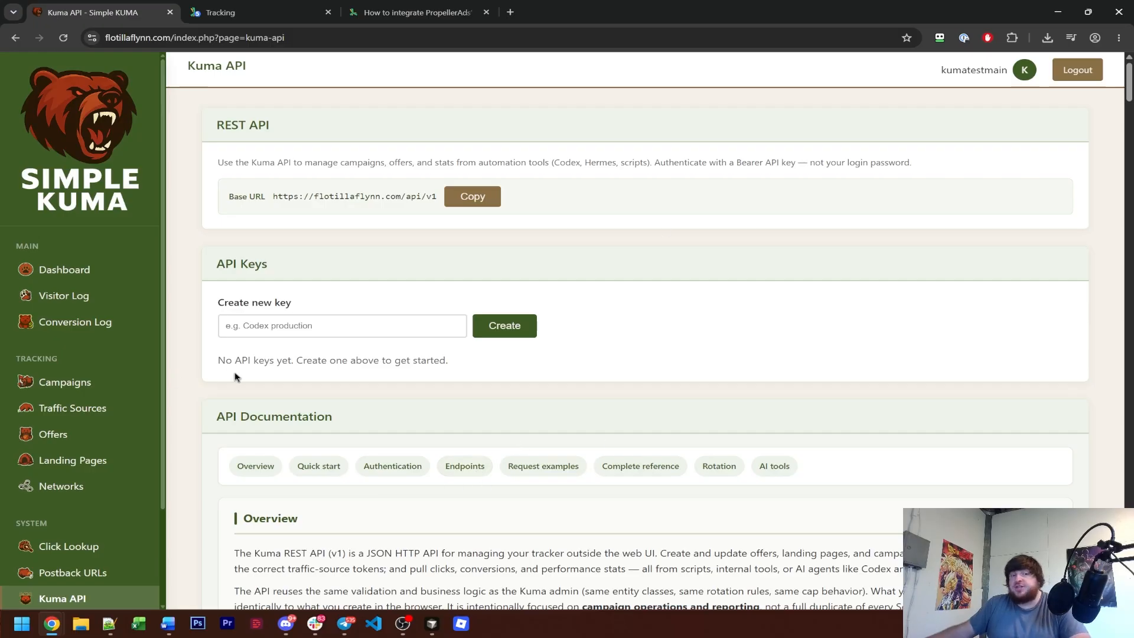
pyautogui.click(99, 270)
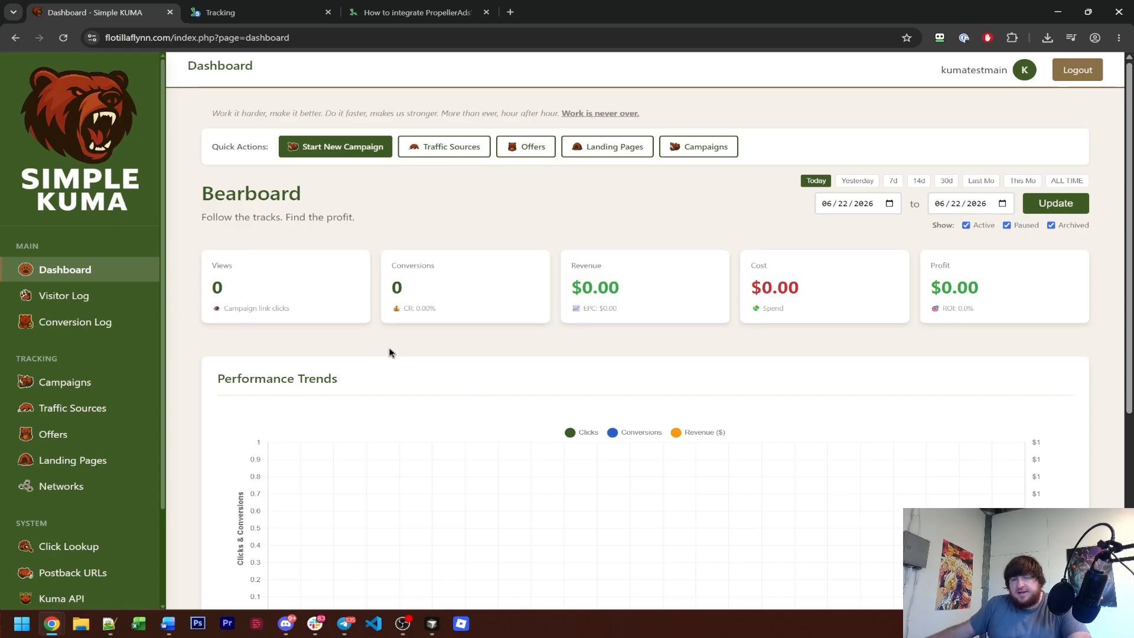
# Open the PropellerAds traffic source for editing and examine its cost settings and token list.
pyautogui.scroll(-1, 91, 354)
pyautogui.click(92, 347)
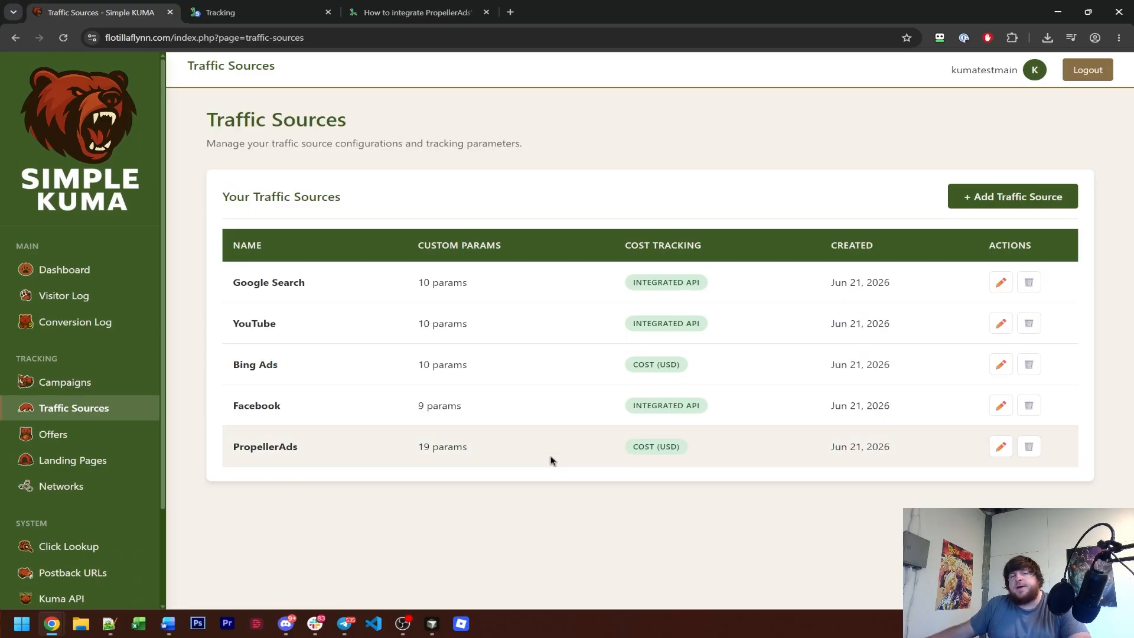
pyautogui.click(997, 449)
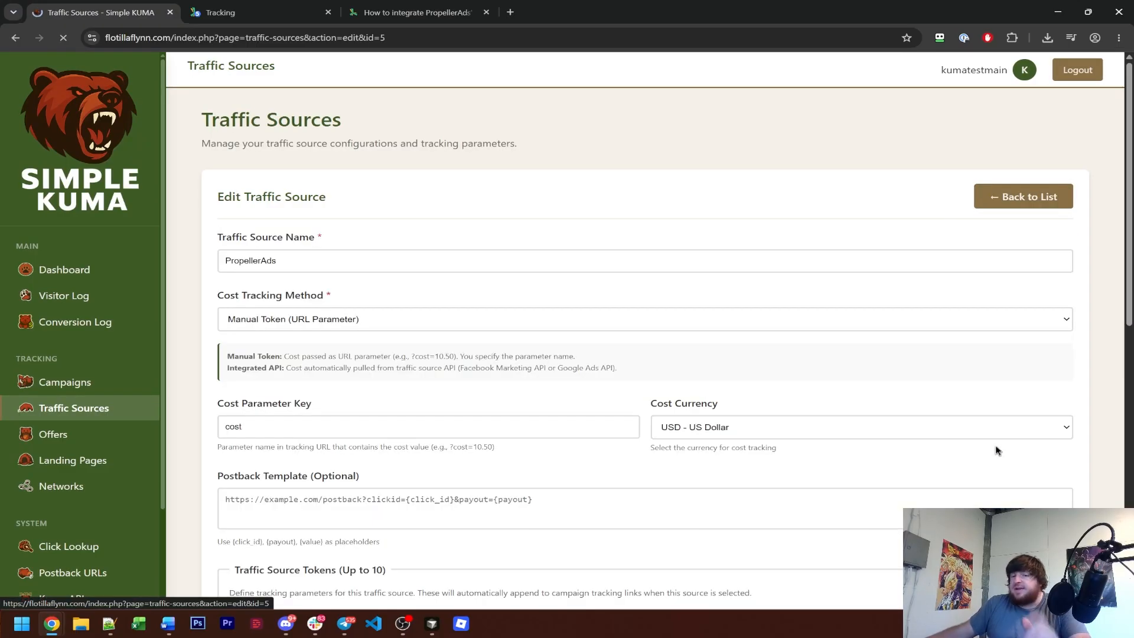
pyautogui.scroll(-5, 690, 353)
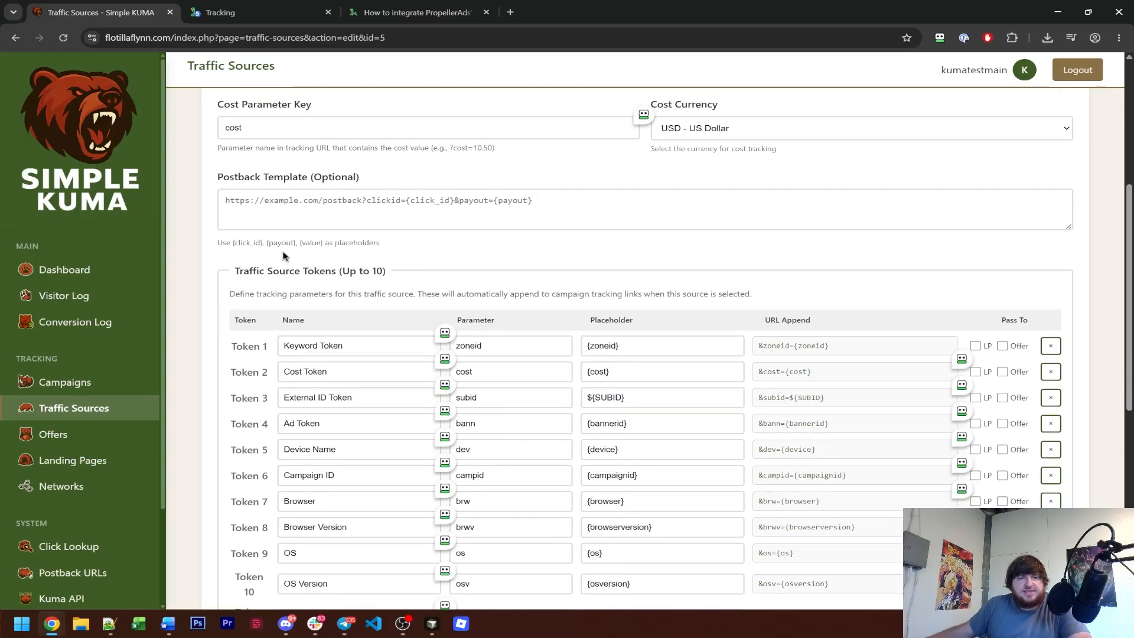
pyautogui.scroll(-2, 489, 261)
pyautogui.scroll(-6, 568, 294)
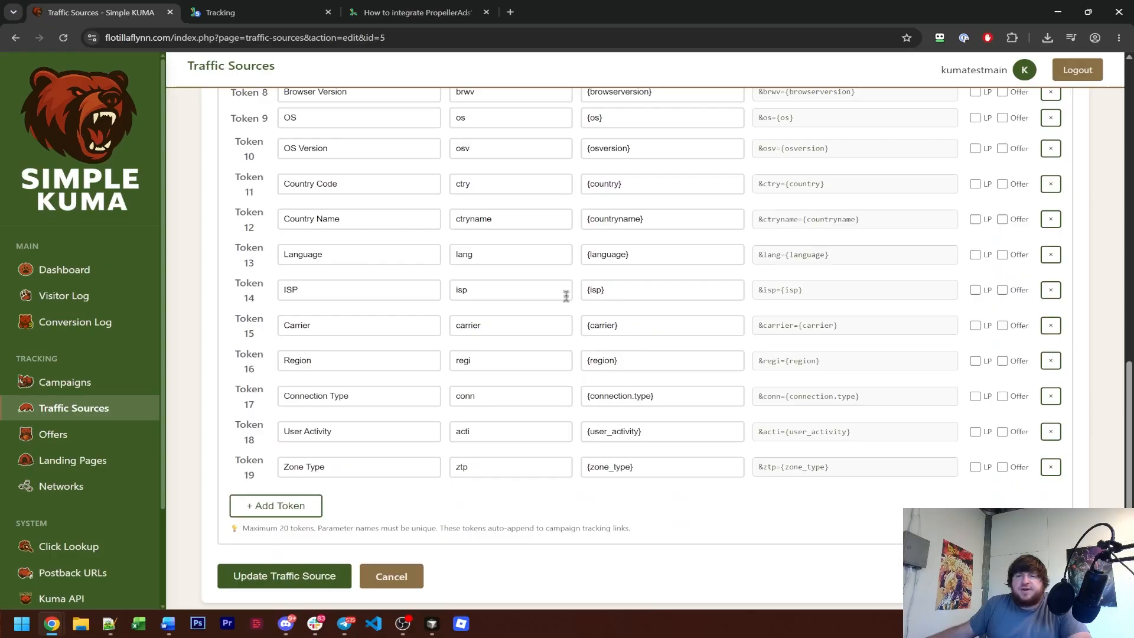
pyautogui.scroll(3, 610, 362)
pyautogui.scroll(2, 611, 365)
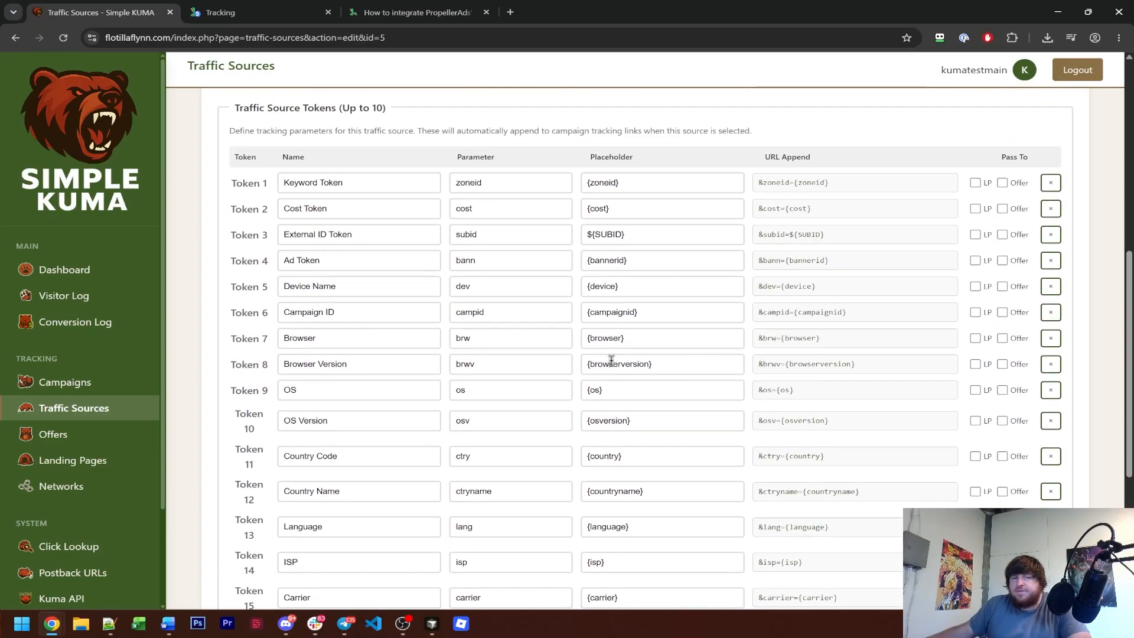
pyautogui.scroll(1, 611, 365)
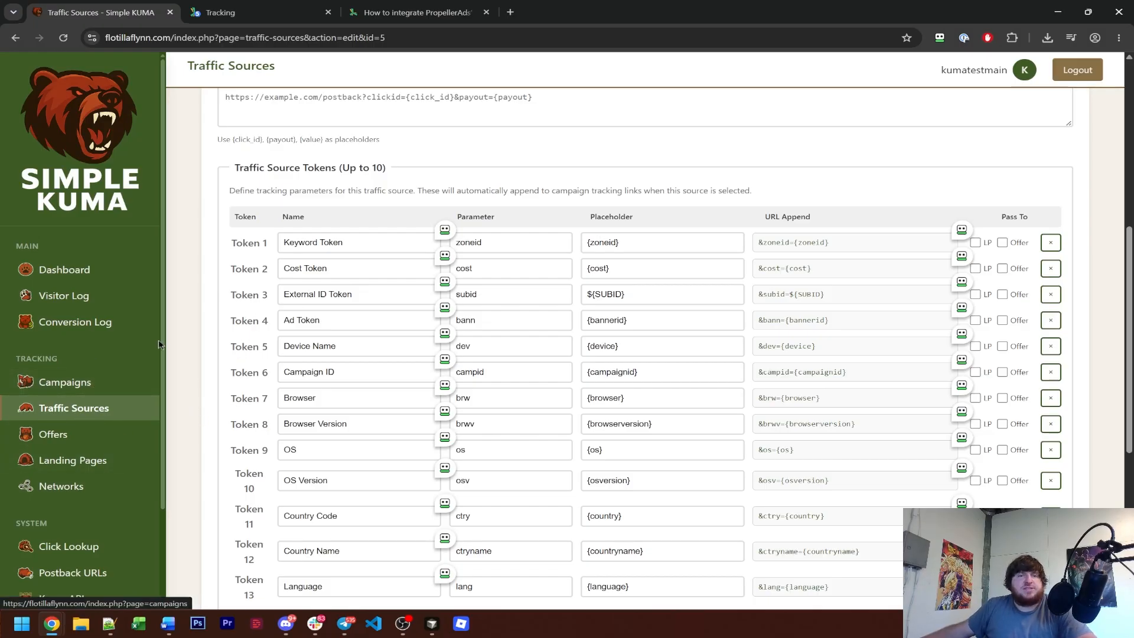
pyautogui.scroll(-2, 98, 448)
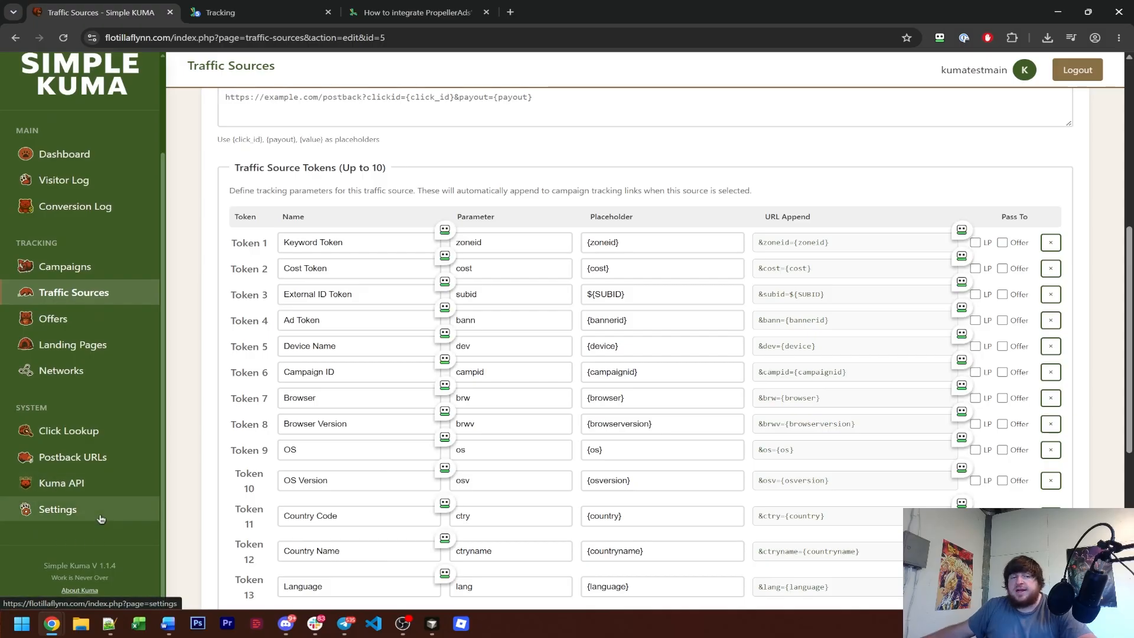
pyautogui.scroll(3, 186, 409)
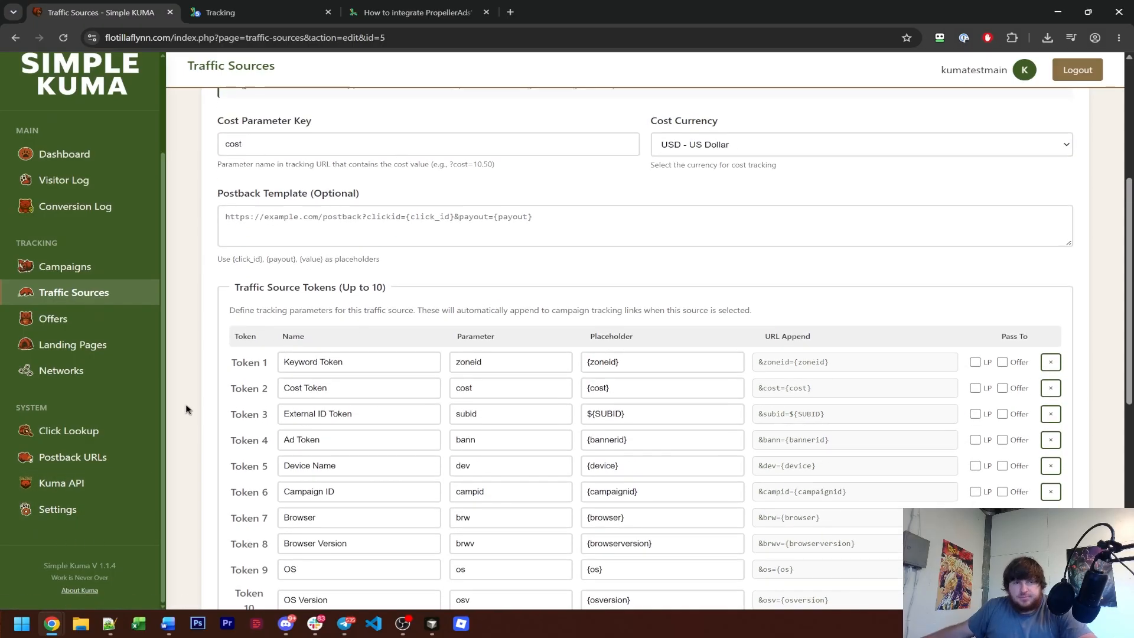
# Open the Offers section and start adding a new offer.
pyautogui.click(107, 266)
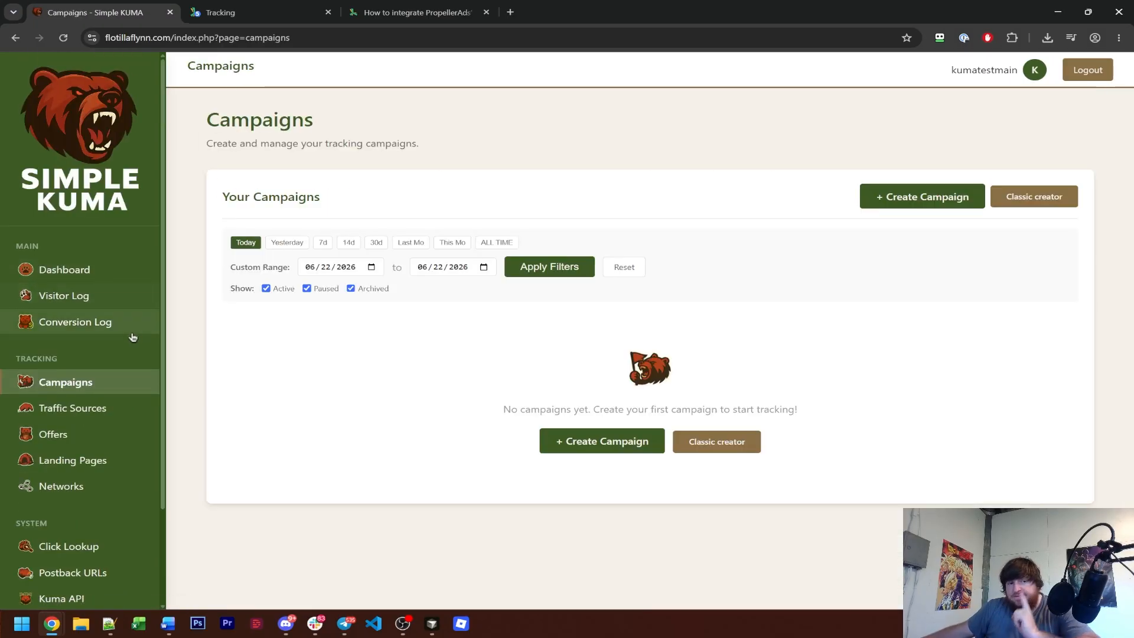
pyautogui.click(86, 436)
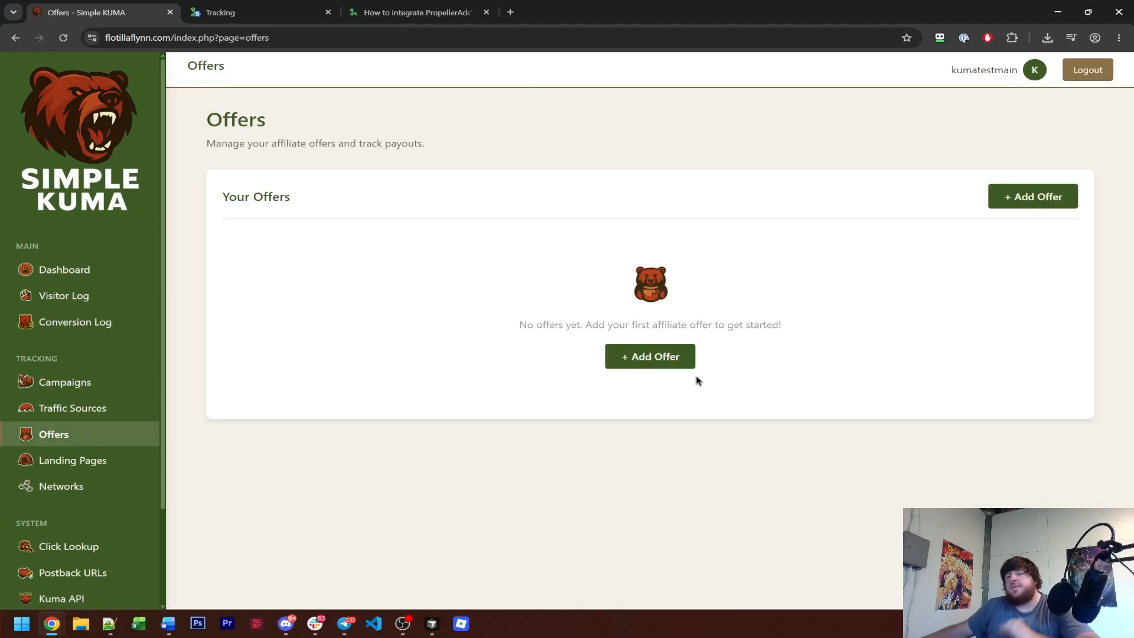
pyautogui.click(665, 358)
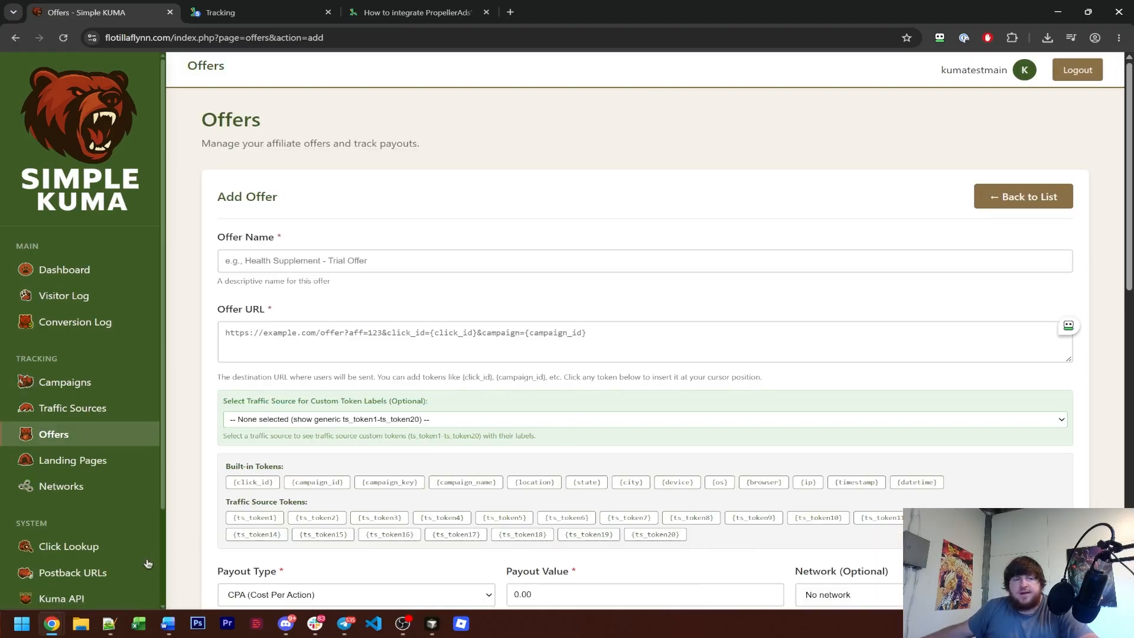
# Copy the offer link from the Notepad++ notes and paste it as the new offer's URL.
pyautogui.click(109, 623)
pyautogui.click(340, 269)
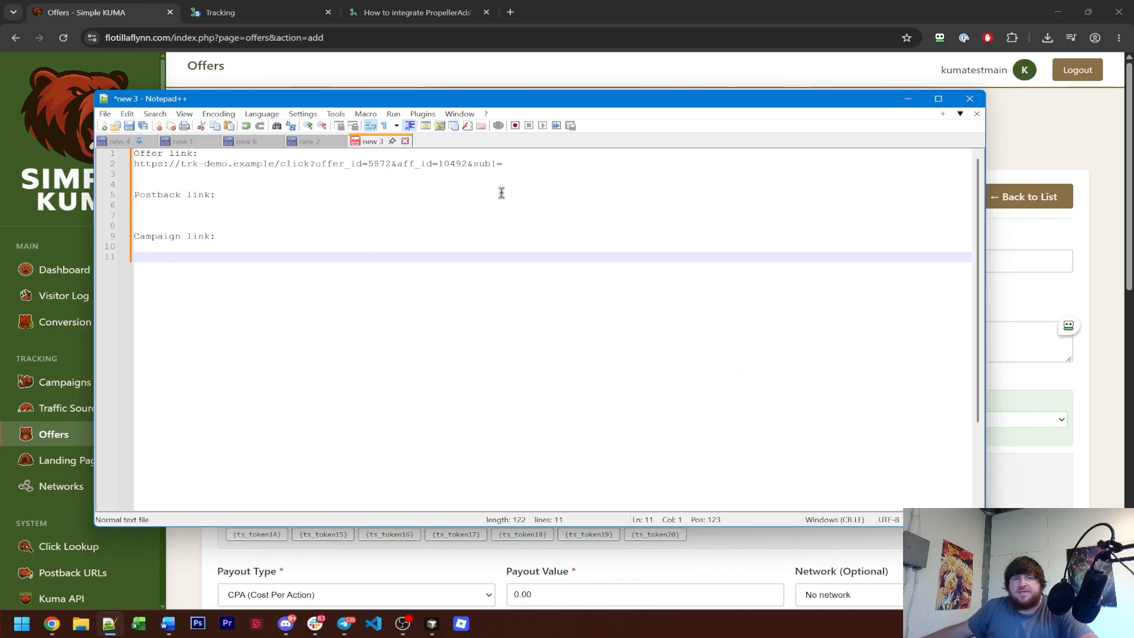
pyautogui.moveTo(529, 173); pyautogui.dragTo(99, 172)
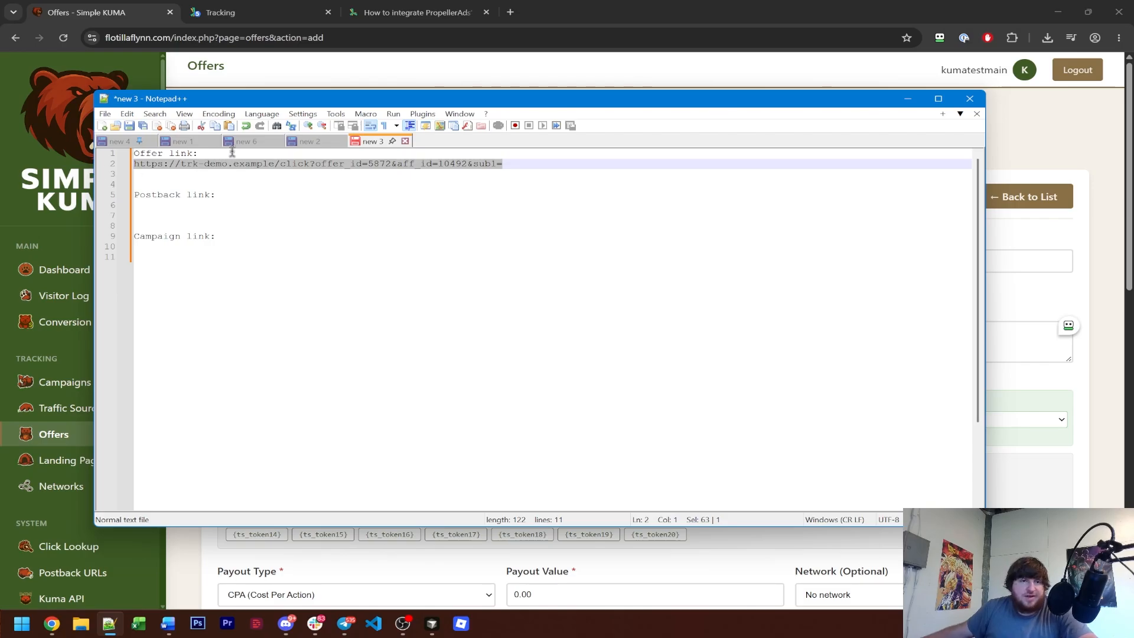
pyautogui.rightClick(245, 163)
pyautogui.click(289, 180)
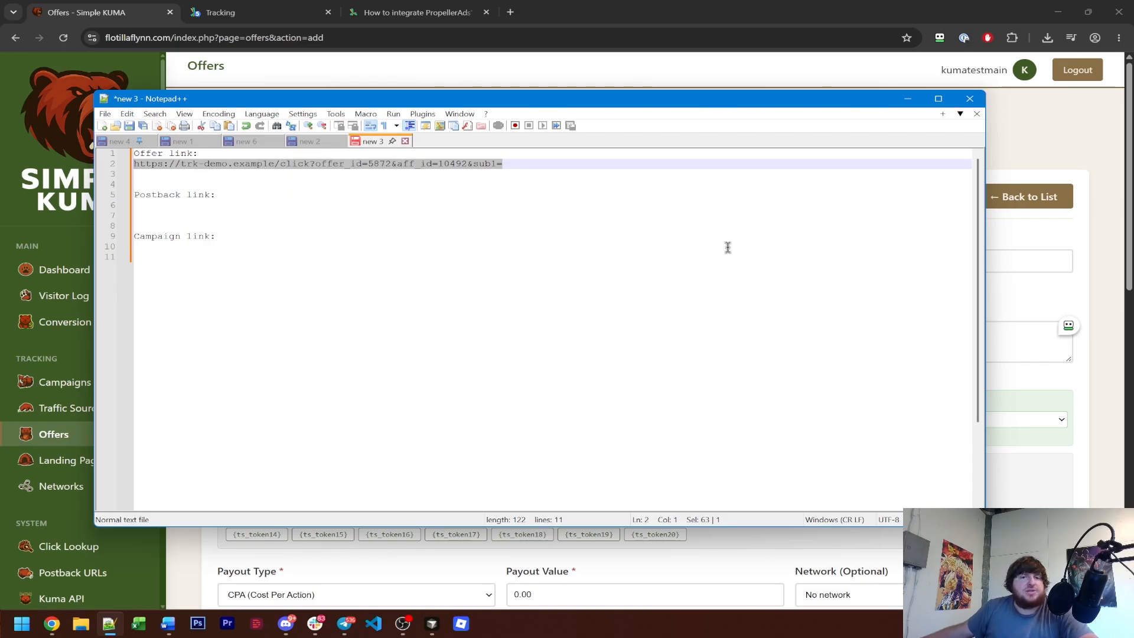
pyautogui.click(908, 99)
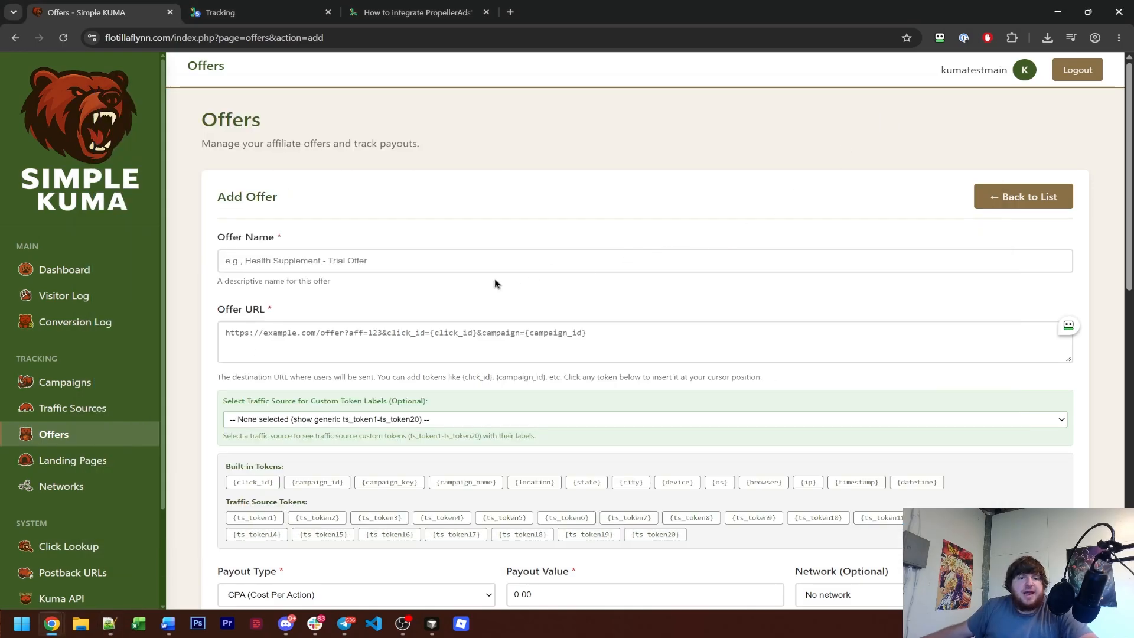
pyautogui.click(309, 329)
pyautogui.hotkey('ctrl', 'v')
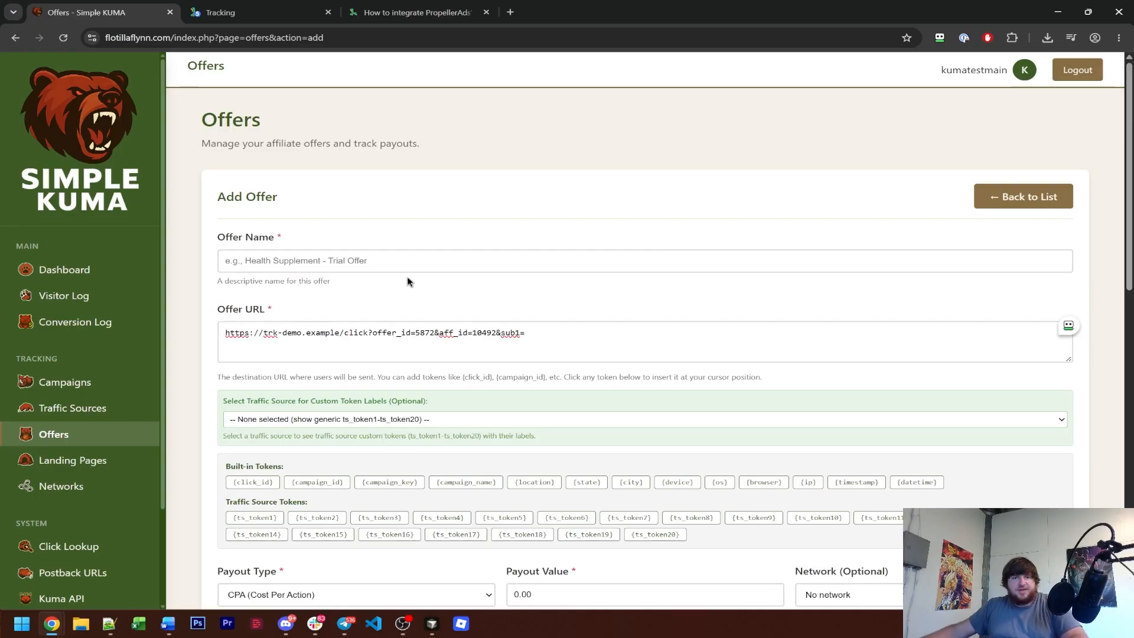
# Name the new offer "Test Offer".
pyautogui.click(386, 260)
pyautogui.write('Test O')
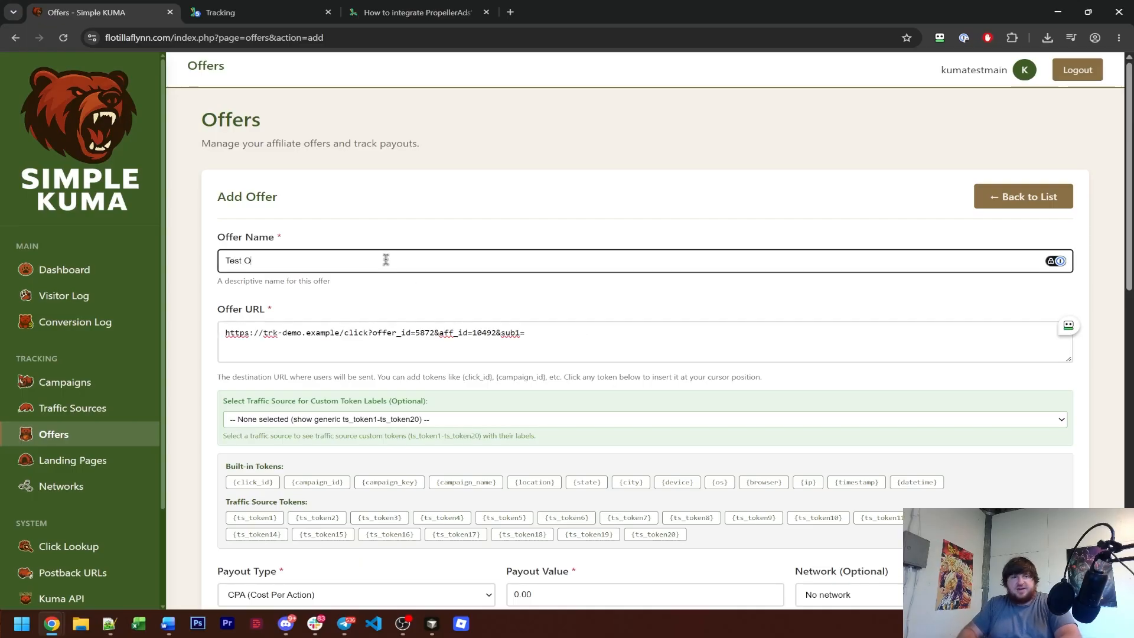
pyautogui.write('ffer')
pyautogui.click(392, 235)
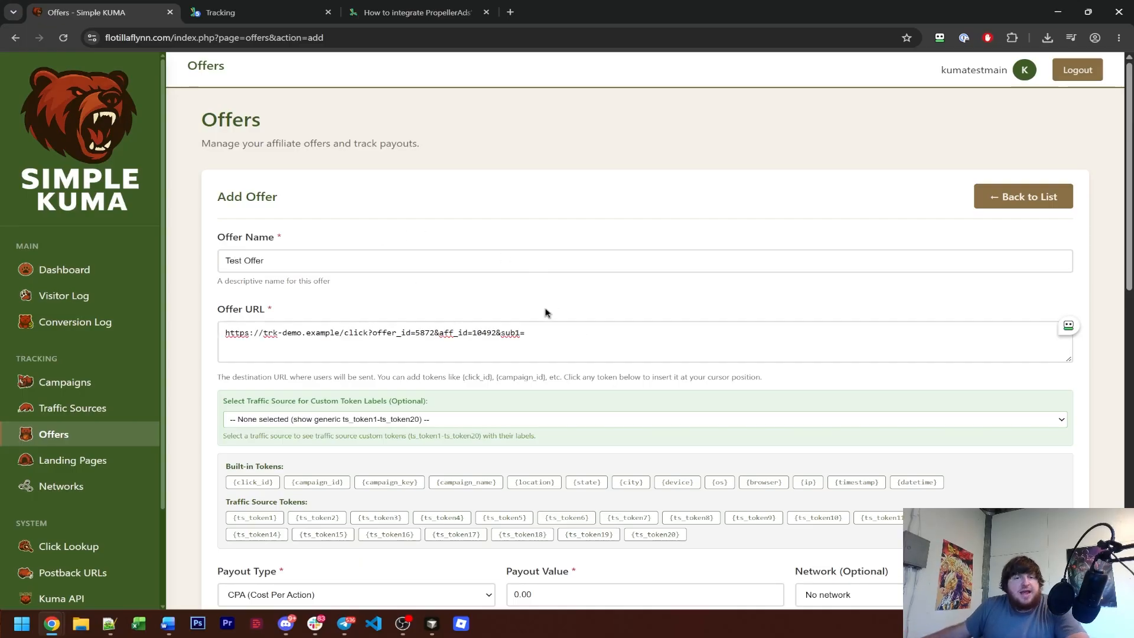
# Append the built-in {click_id} token to the end of the Offer URL, after "sub1=".
pyautogui.scroll(-1, 544, 311)
pyautogui.click(562, 280)
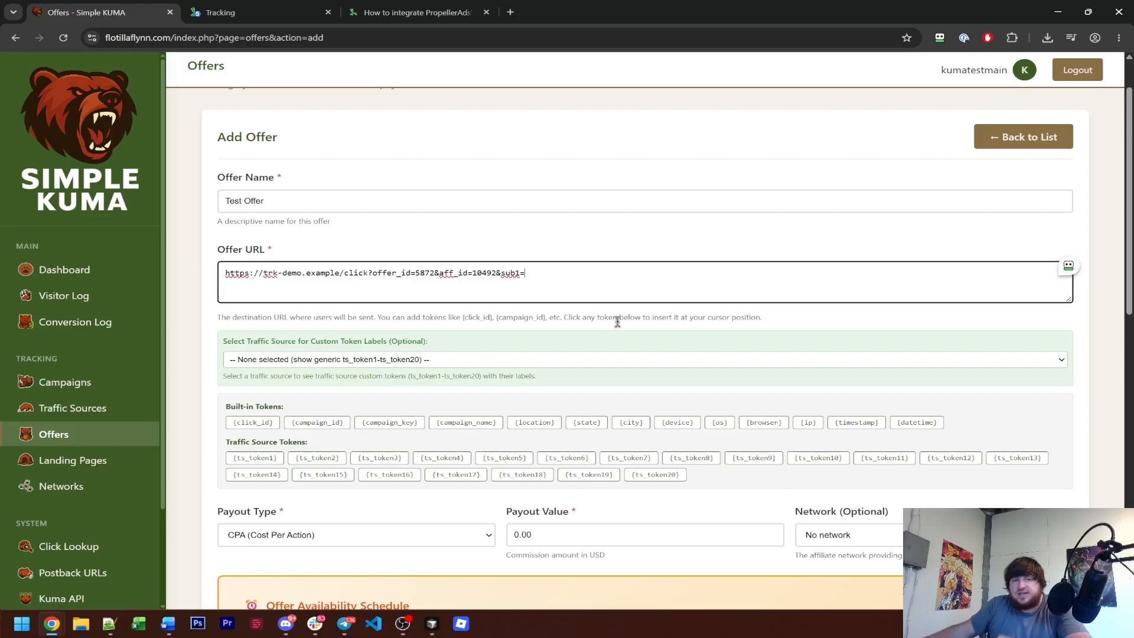
pyautogui.click(260, 426)
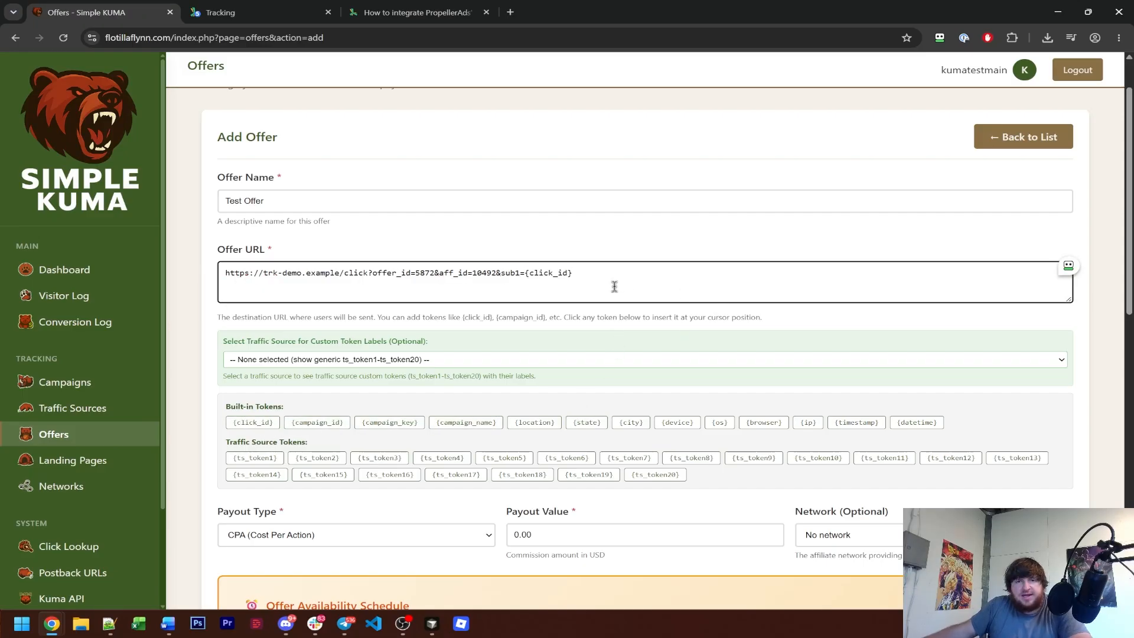
# Examine the {click_id} token in the Offer URL and the traffic source choices for custom token labels.
pyautogui.moveTo(525, 272); pyautogui.dragTo(617, 283)
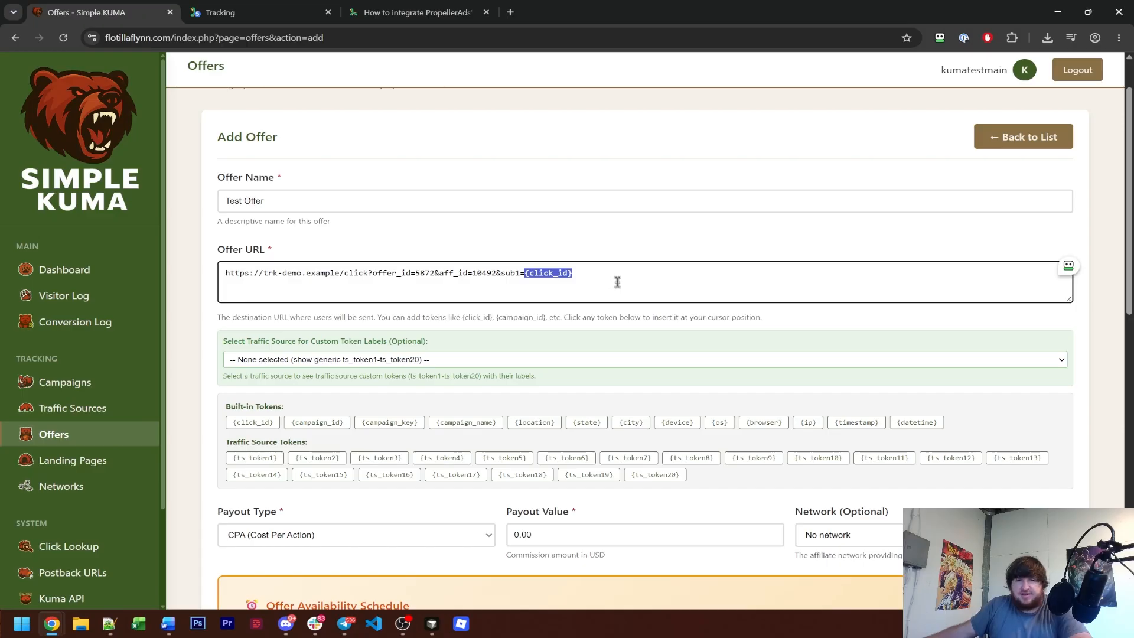
pyautogui.click(537, 357)
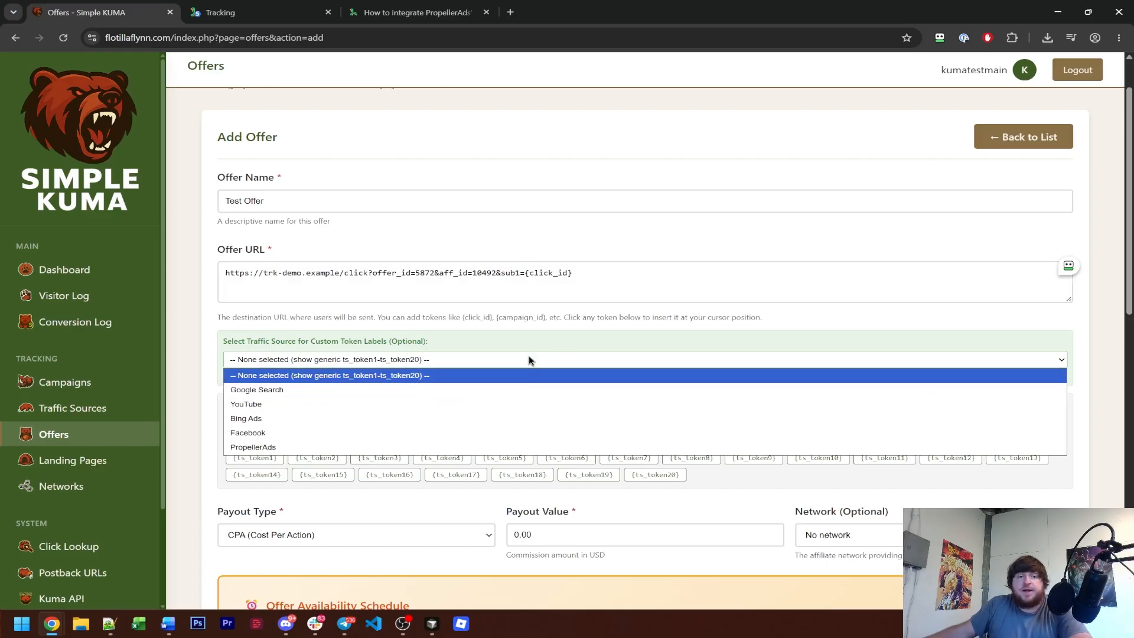
pyautogui.click(533, 350)
pyautogui.click(581, 278)
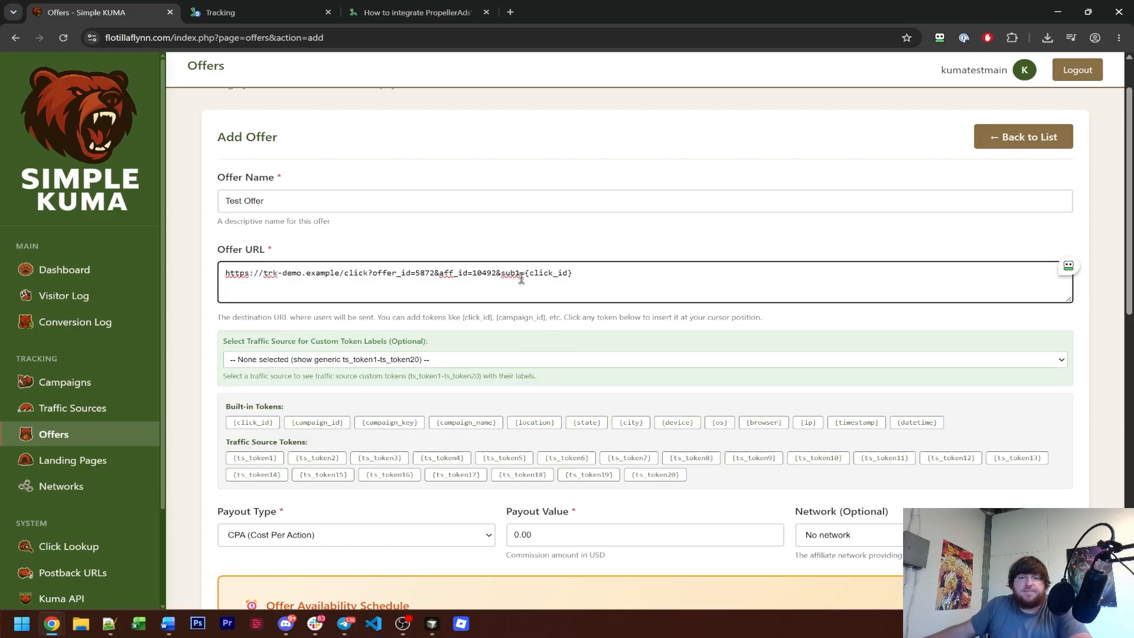
pyautogui.moveTo(523, 274); pyautogui.dragTo(636, 273)
pyautogui.click(608, 245)
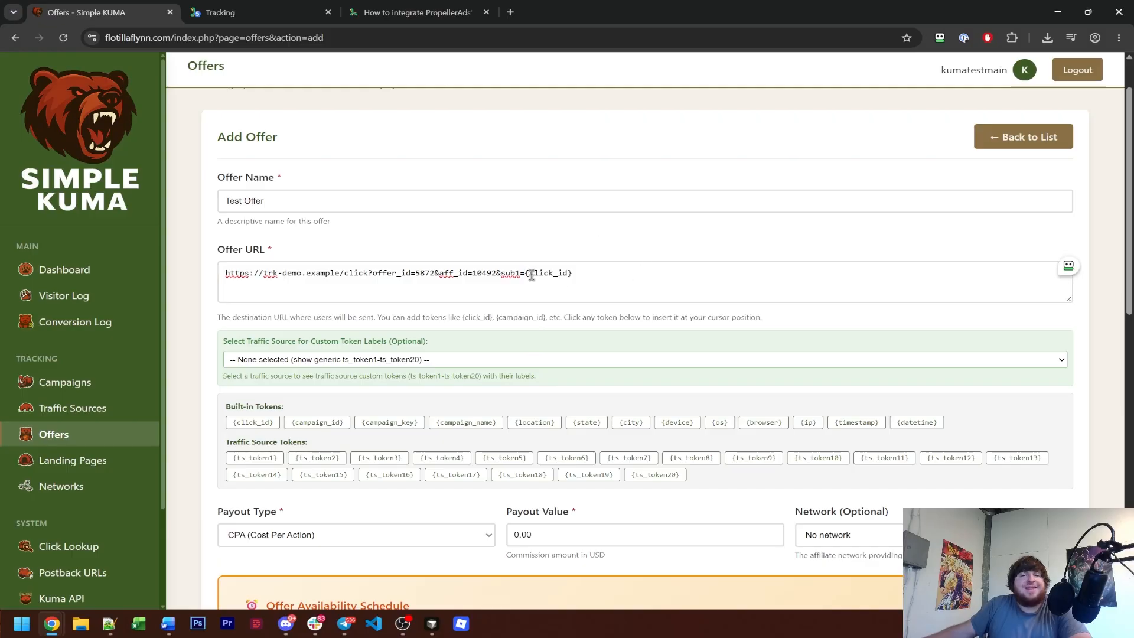
pyautogui.moveTo(526, 274); pyautogui.dragTo(601, 273)
pyautogui.click(589, 246)
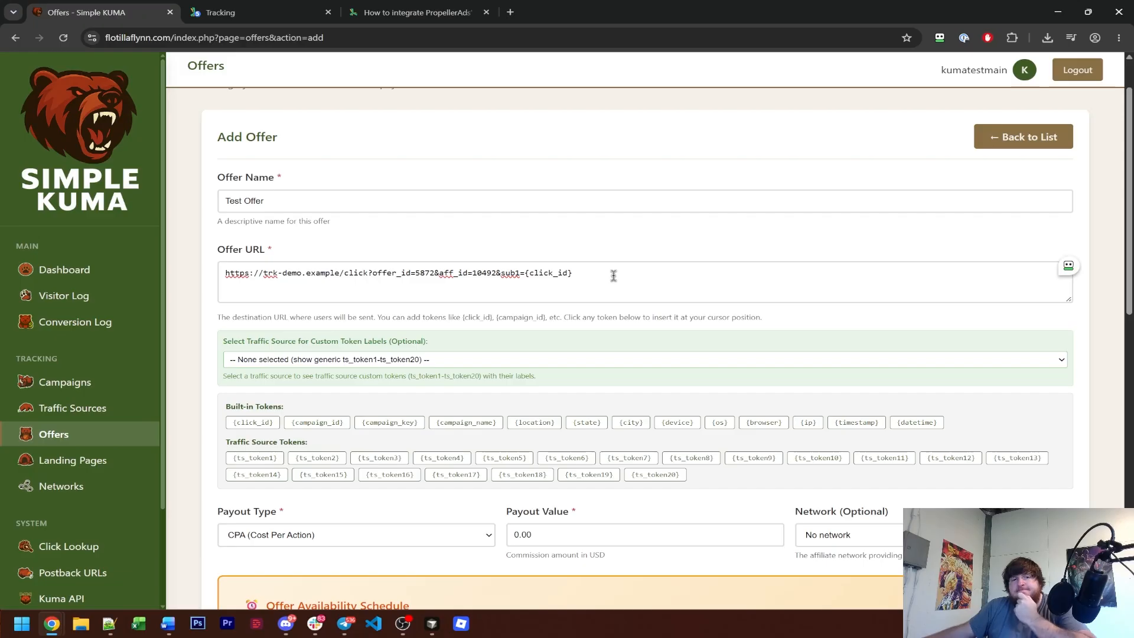
# Try the offer's specific-hours schedule and CAP tracking options, then restore 24/7 availability and disabled CAP tracking.
pyautogui.scroll(-2, 486, 278)
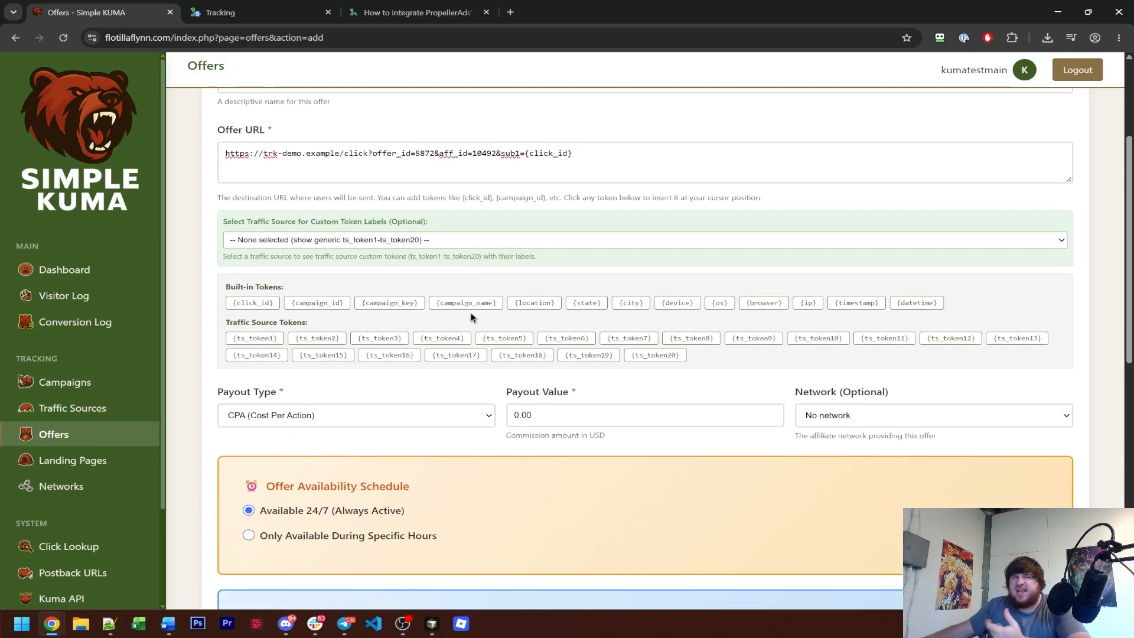
pyautogui.scroll(-5, 513, 303)
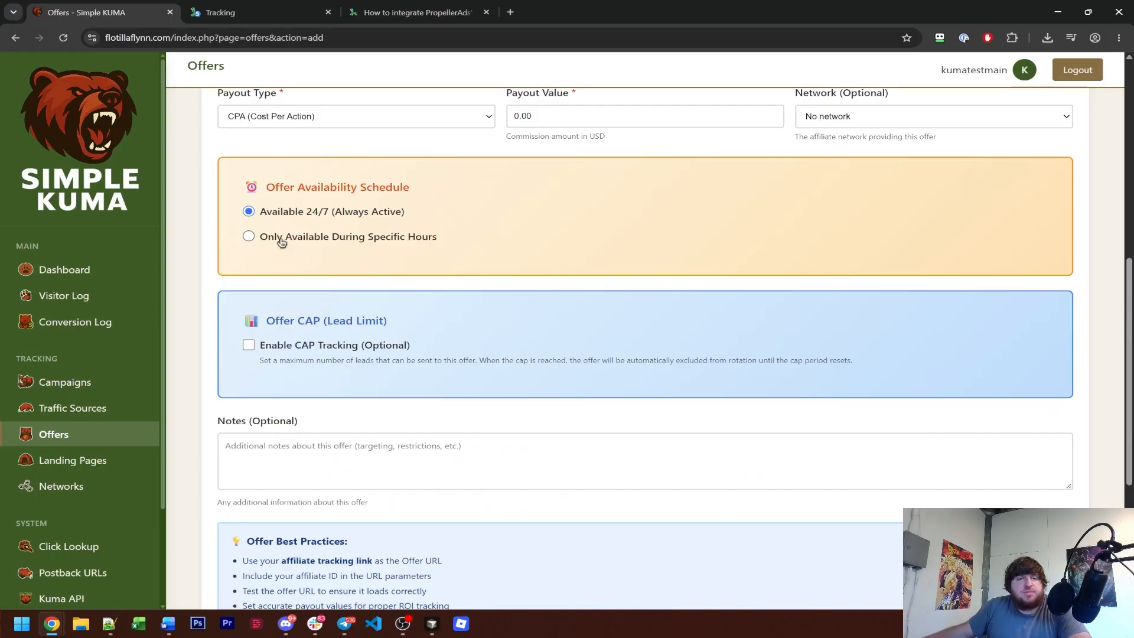
pyautogui.click(249, 237)
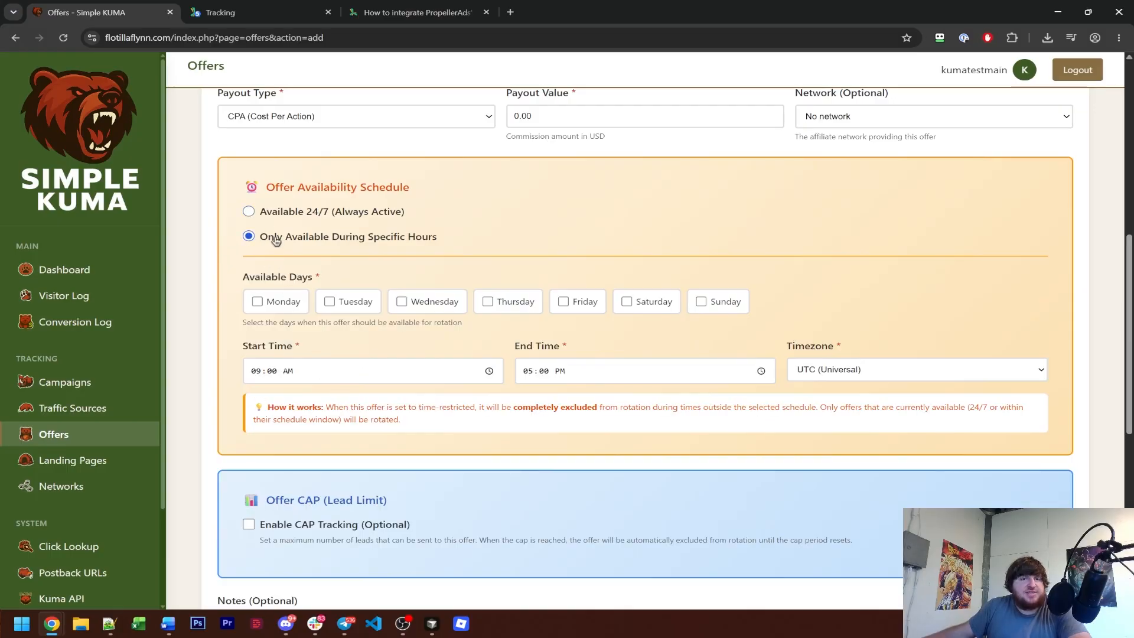
pyautogui.click(275, 213)
pyautogui.click(310, 348)
pyautogui.click(310, 349)
pyautogui.scroll(-4, 461, 344)
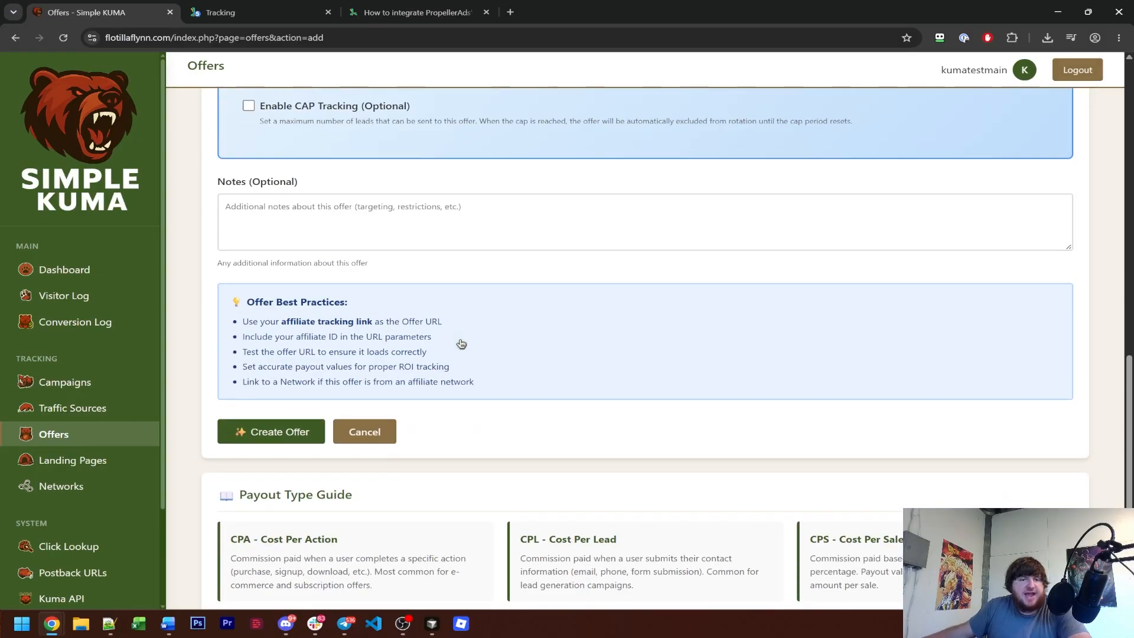
# Recheck the Test Offer's name and Offer URL, and create the offer.
pyautogui.scroll(15, 462, 343)
pyautogui.moveTo(593, 336); pyautogui.dragTo(519, 344)
pyautogui.click(465, 290)
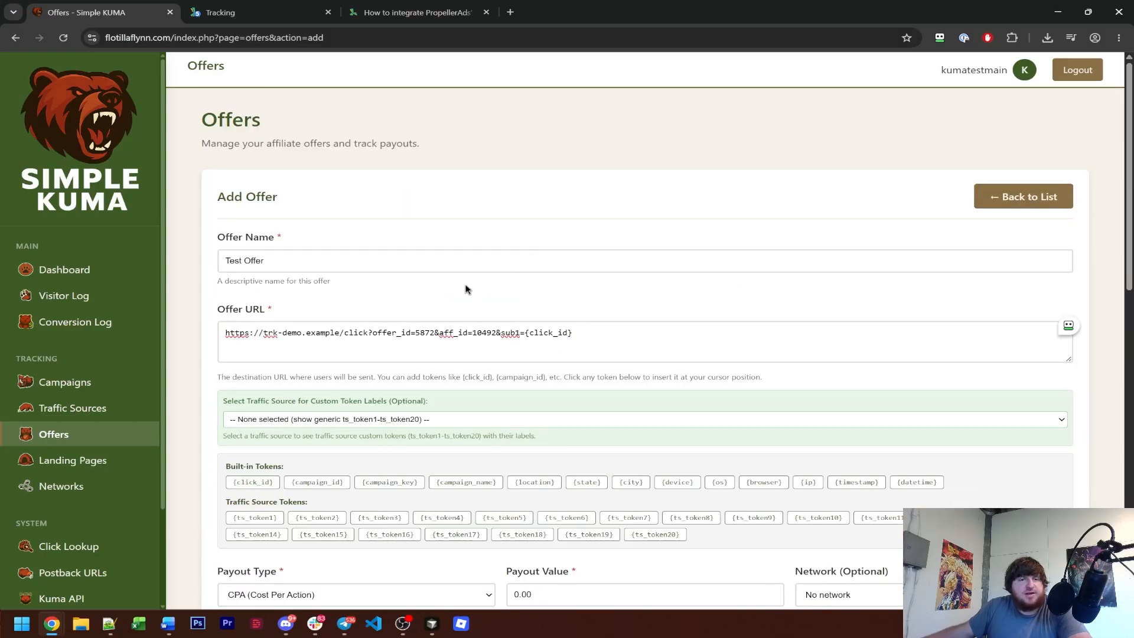
pyautogui.scroll(-10, 466, 290)
pyautogui.click(241, 393)
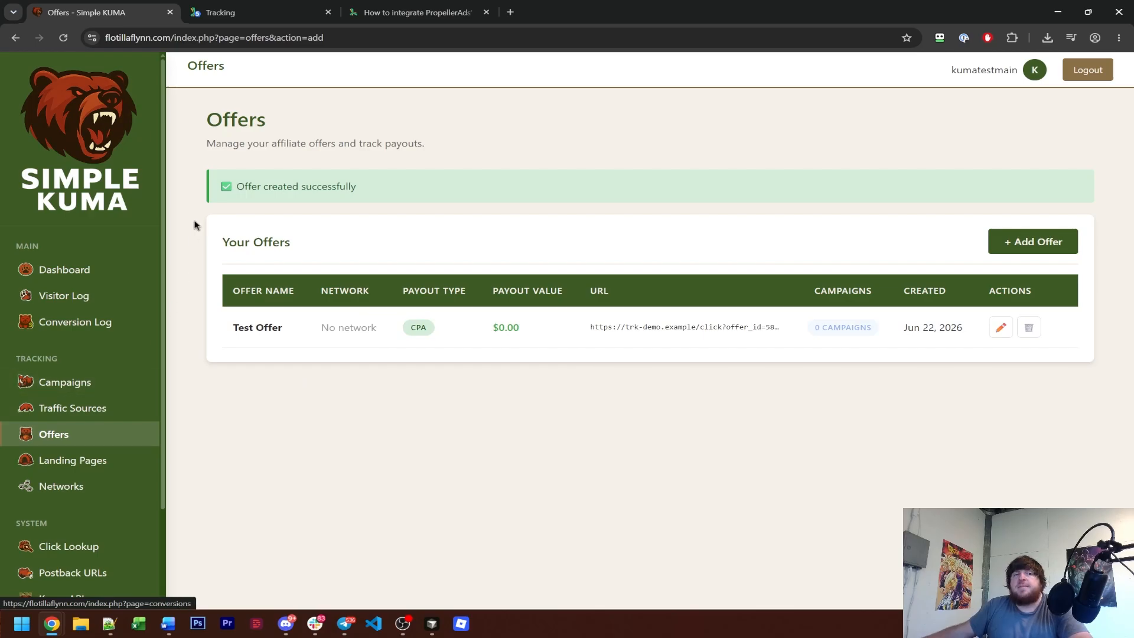
# Switch to PropellerAds conversion tracking, select Zeydoo as the S2S tracker, and copy its S2S Postback URL.
pyautogui.click(240, 16)
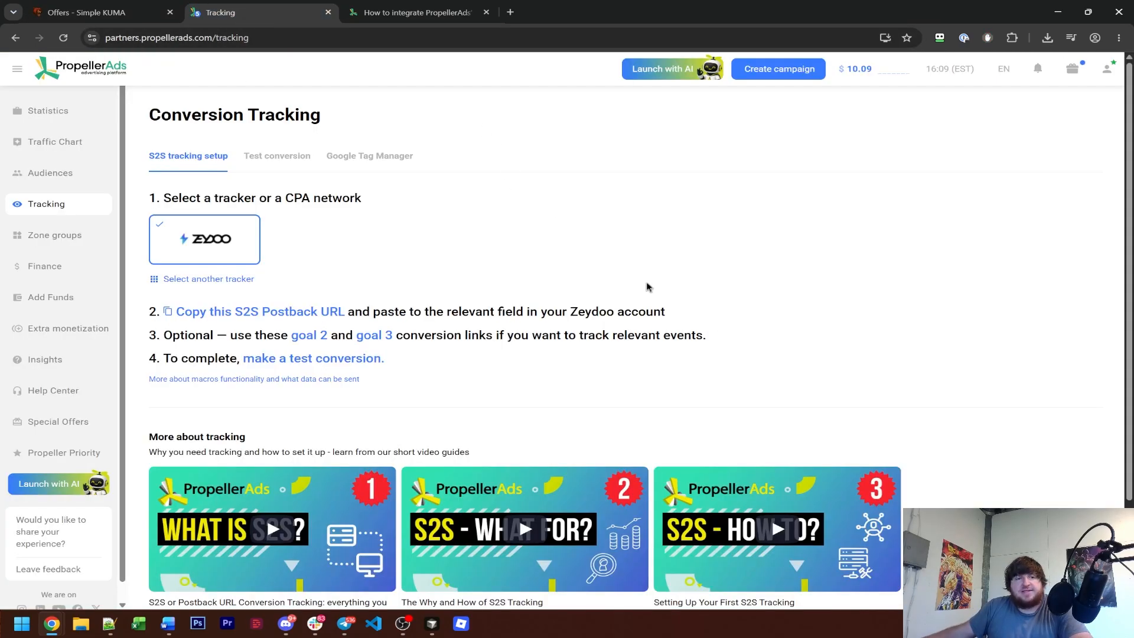
pyautogui.click(58, 118)
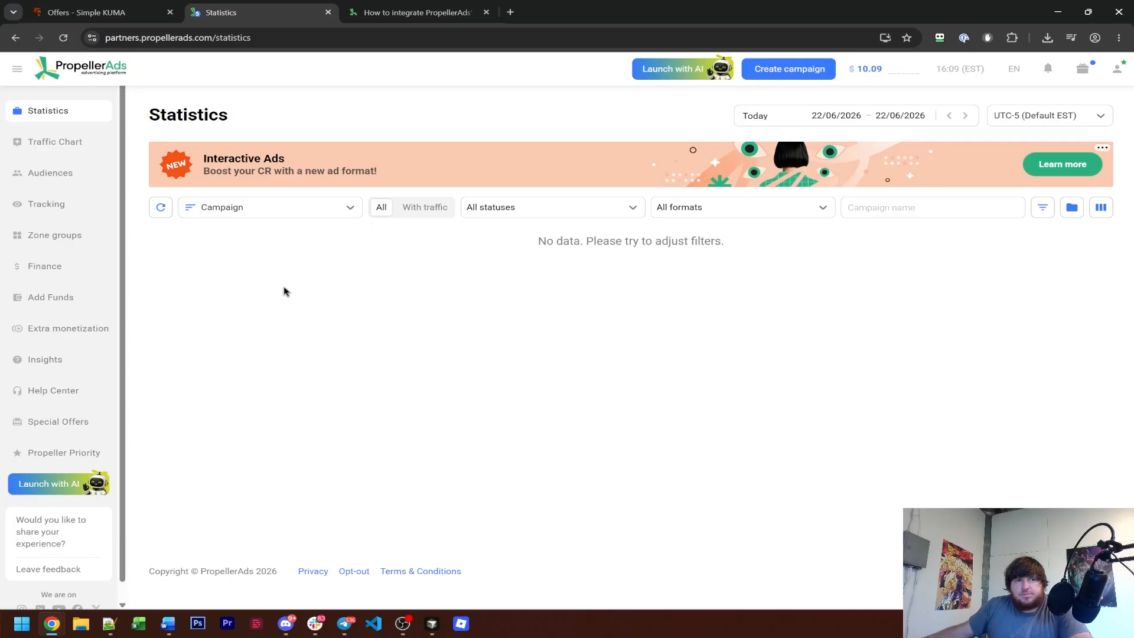
pyautogui.click(55, 210)
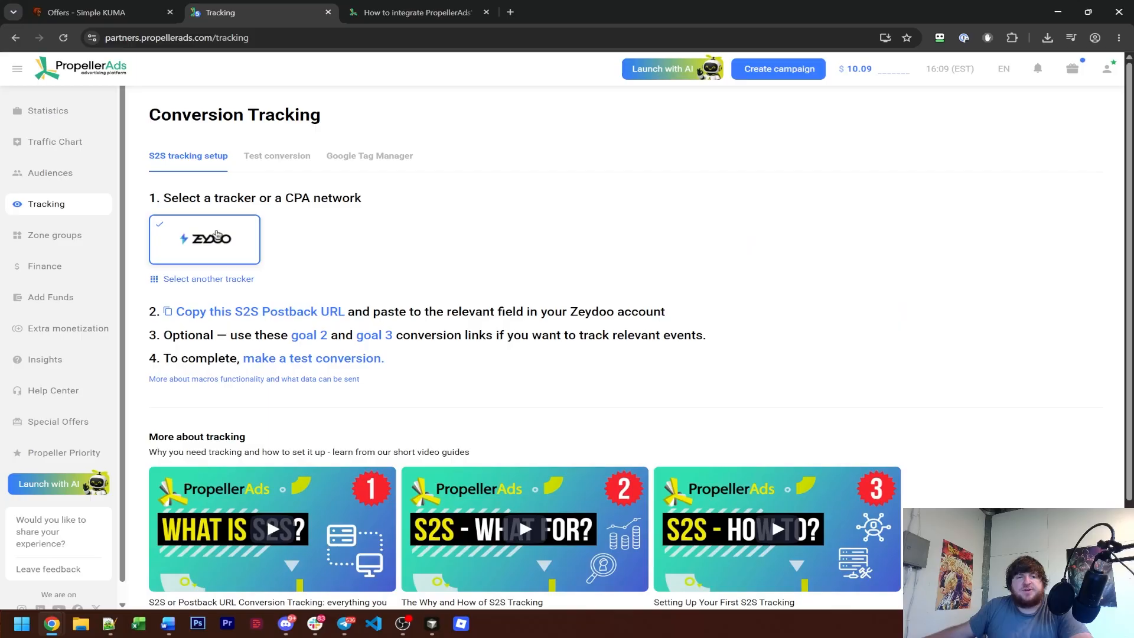
pyautogui.click(240, 280)
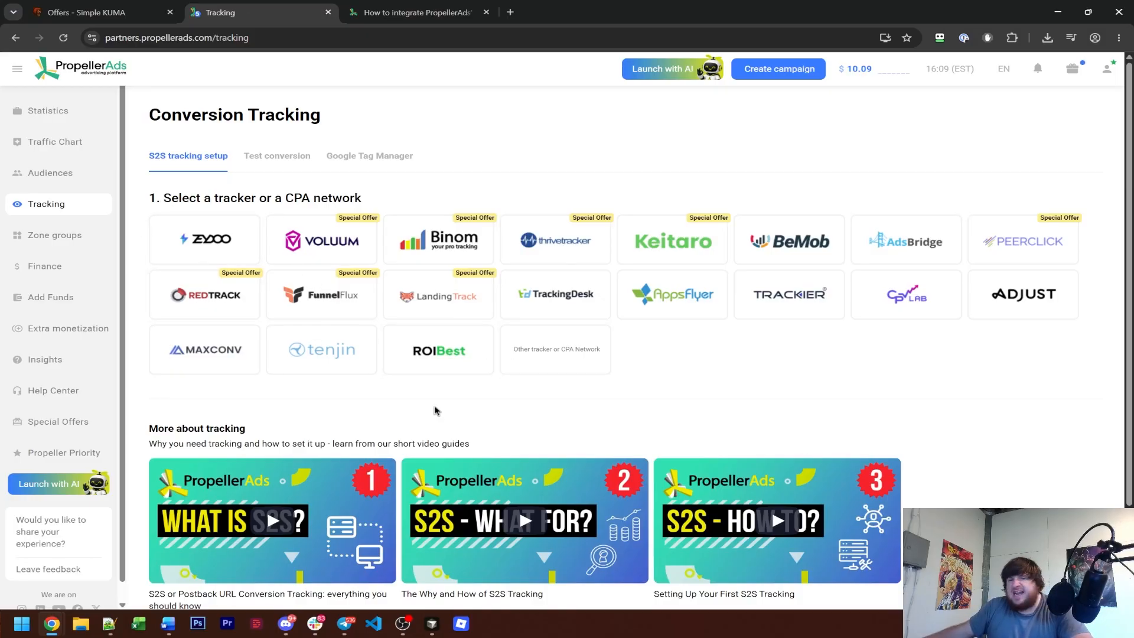
pyautogui.click(189, 245)
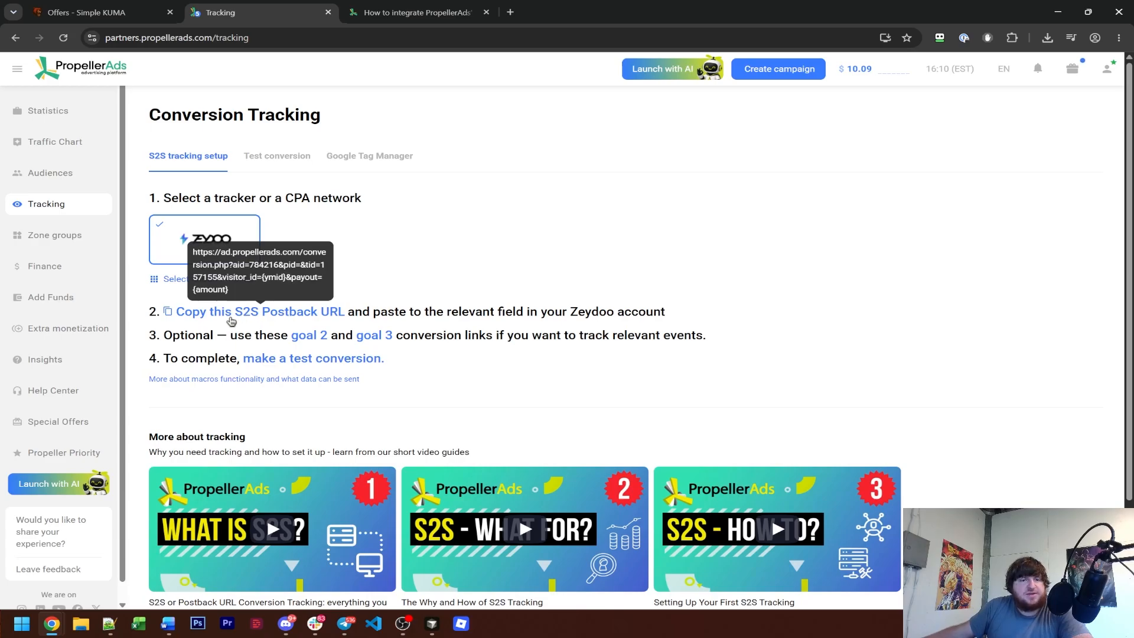
pyautogui.click(231, 321)
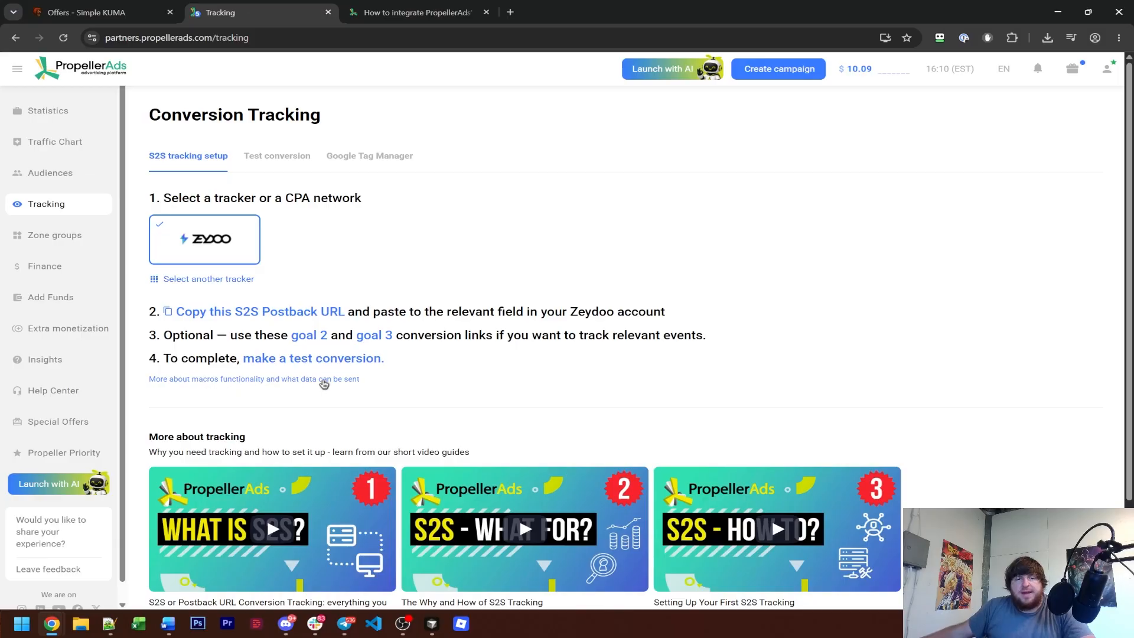
# Examine the available tokens in the PropellerAds S2S help article, especially the ${SUBID} token for tracking conversions.
pyautogui.click(362, 382)
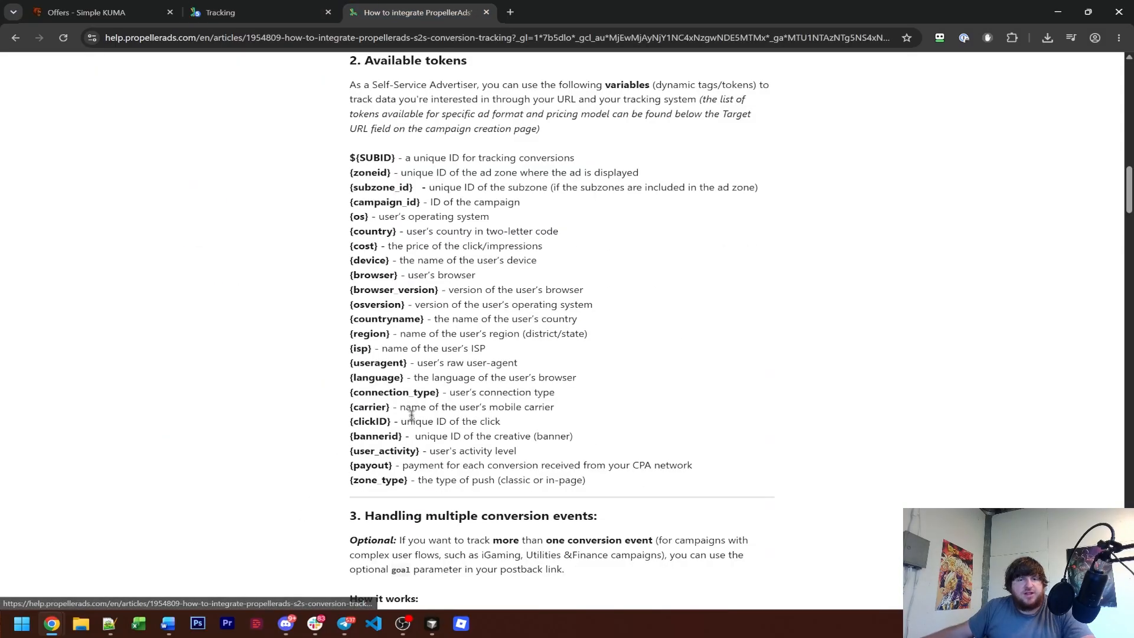
pyautogui.moveTo(316, 161); pyautogui.dragTo(680, 476)
pyautogui.click(681, 480)
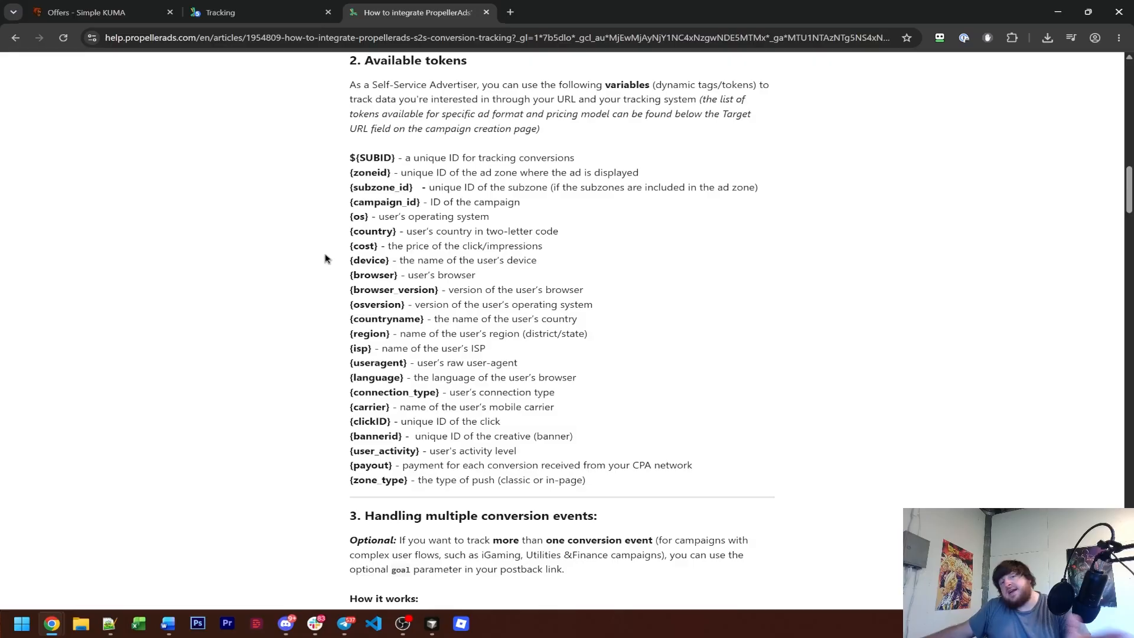
pyautogui.moveTo(350, 155); pyautogui.dragTo(699, 486)
pyautogui.click(659, 408)
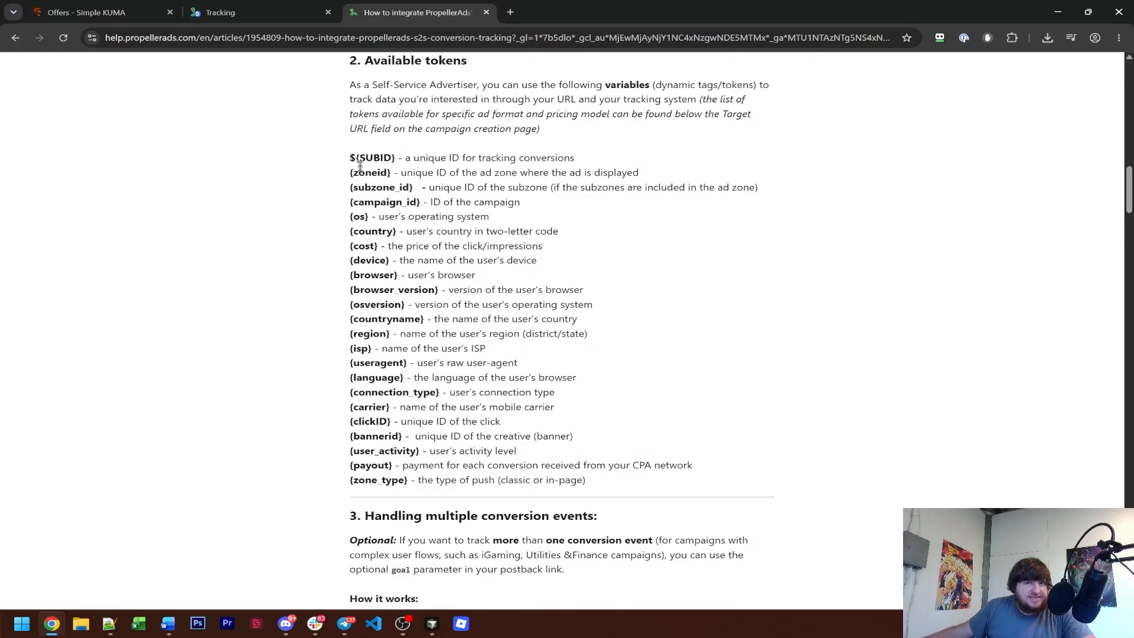
pyautogui.moveTo(404, 158); pyautogui.dragTo(561, 159)
pyautogui.click(559, 159)
pyautogui.moveTo(350, 158); pyautogui.dragTo(394, 160)
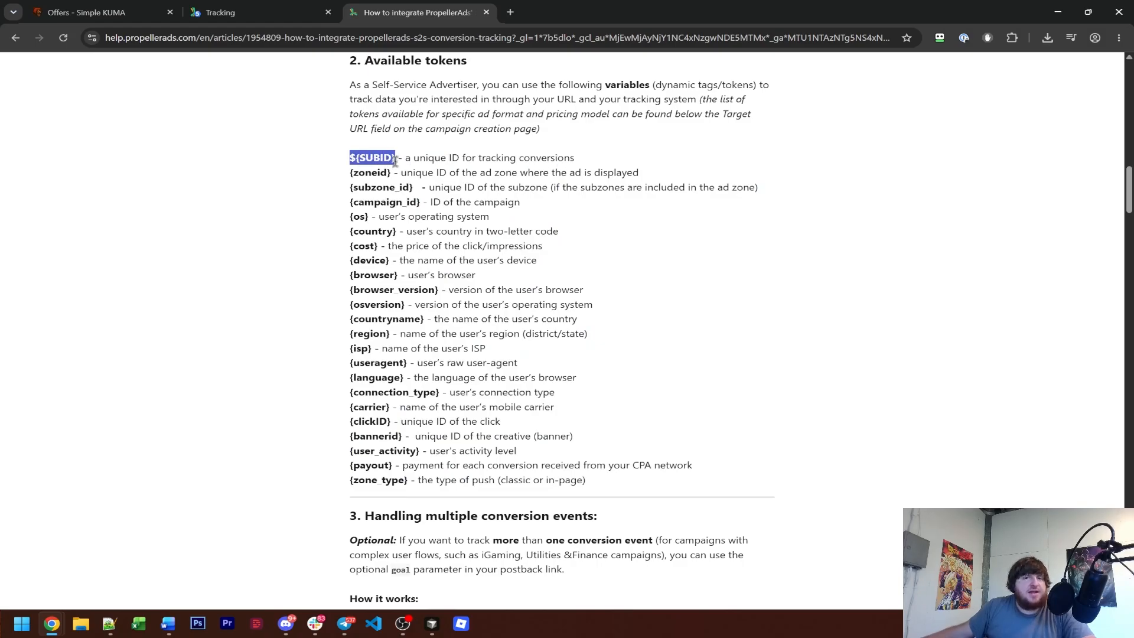
pyautogui.click(397, 160)
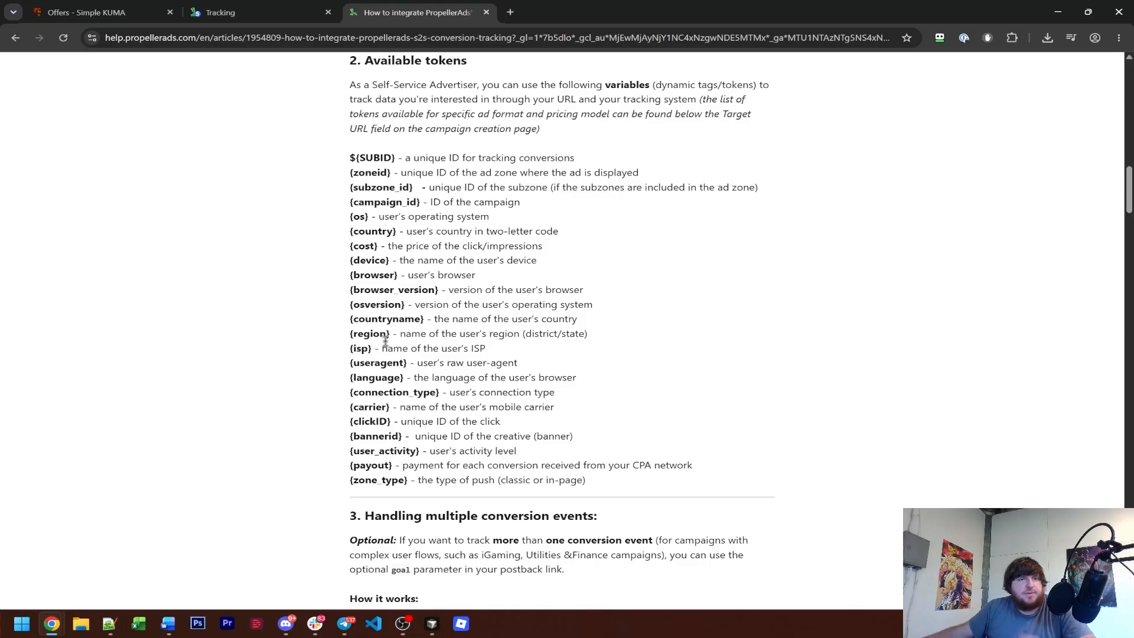
# Switch to Notepad++ and paste the copied PropellerAds postback URL under "Postback link:".
pyautogui.click(85, 11)
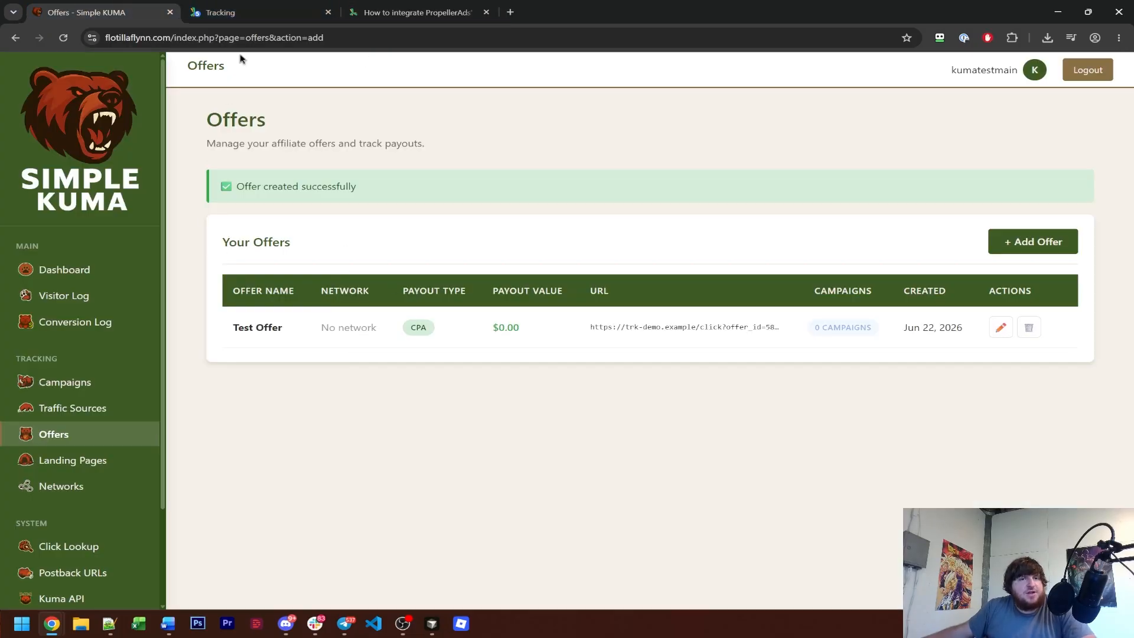
pyautogui.click(248, 12)
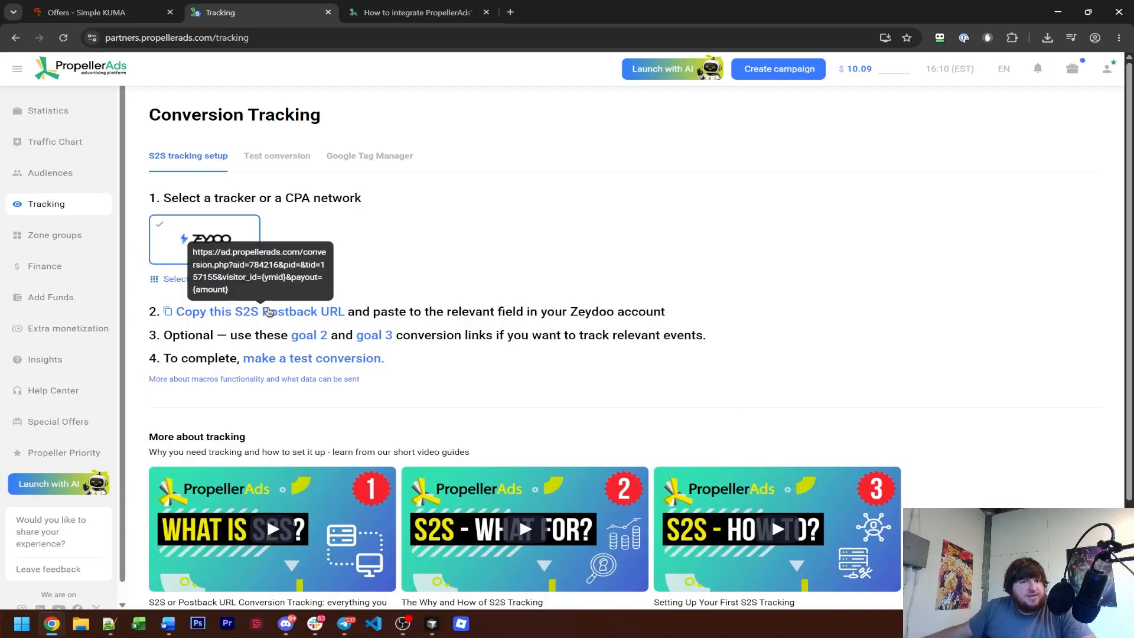
pyautogui.click(109, 623)
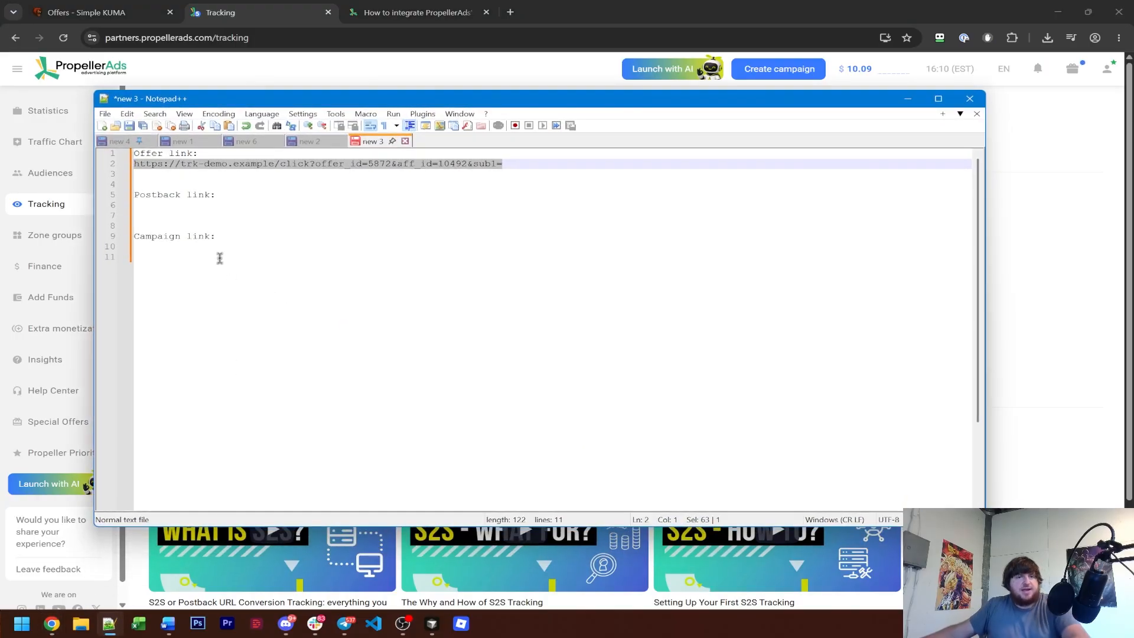
pyautogui.click(190, 204)
pyautogui.hotkey('ctrl', 'v')
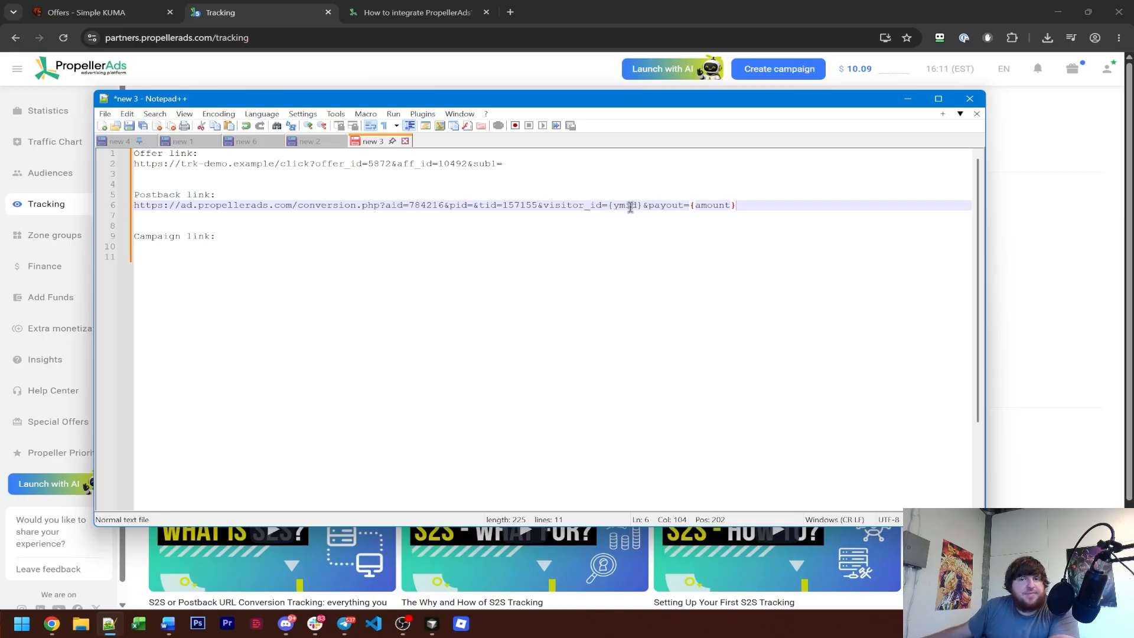
# Remove the {ymid} and {amount} placeholders from the postback link, leaving both parameters empty, and copy the whole URL.
pyautogui.press('Left')
pyautogui.press('Left')
pyautogui.press('Left')
pyautogui.press('Left')
pyautogui.press('Left')
pyautogui.press('Left')
pyautogui.press('Left')
pyautogui.press('Left')
pyautogui.press('Left')
pyautogui.press('Left')
pyautogui.press('Left')
pyautogui.press('Left')
pyautogui.press('Left')
pyautogui.press('Left')
pyautogui.press('Left')
pyautogui.press('Left')
pyautogui.press('Left')
pyautogui.press('Left')
pyautogui.press('Left')
pyautogui.press('Left')
pyautogui.press('Right')
pyautogui.press('Right')
pyautogui.press('Right')
pyautogui.press('Right')
pyautogui.press('Right')
pyautogui.press('Right')
pyautogui.press('Right')
pyautogui.press('Right')
pyautogui.press('Right')
pyautogui.press('Right')
pyautogui.press('Right')
pyautogui.press('Right')
pyautogui.press('Right')
pyautogui.press('Right')
pyautogui.press('Right')
pyautogui.press('Right')
pyautogui.press('Right')
pyautogui.press('Right')
pyautogui.press('Right')
pyautogui.press('Right')
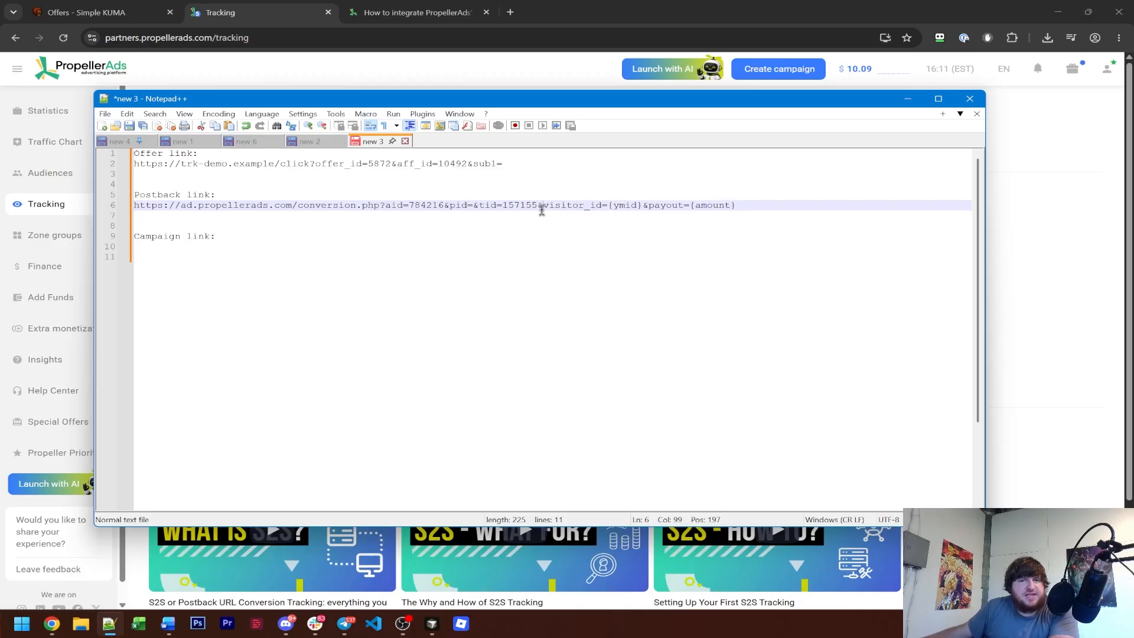
pyautogui.moveTo(539, 206); pyautogui.dragTo(121, 214)
pyautogui.click(613, 207)
pyautogui.press('Delete')
pyautogui.press('Delete')
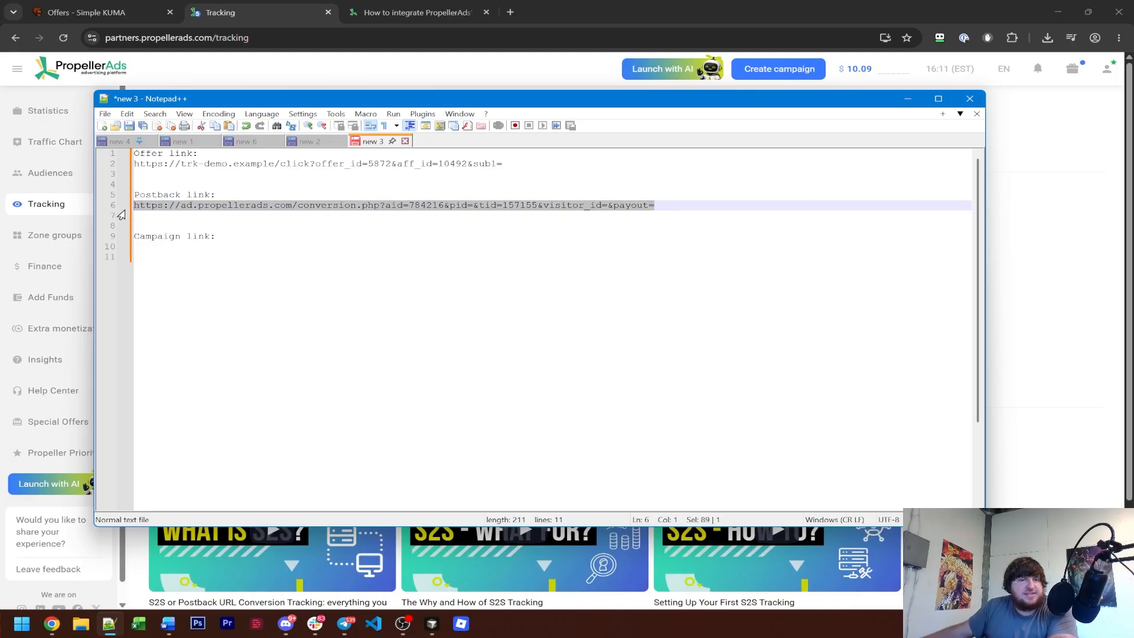
pyautogui.rightClick(157, 211)
pyautogui.click(190, 228)
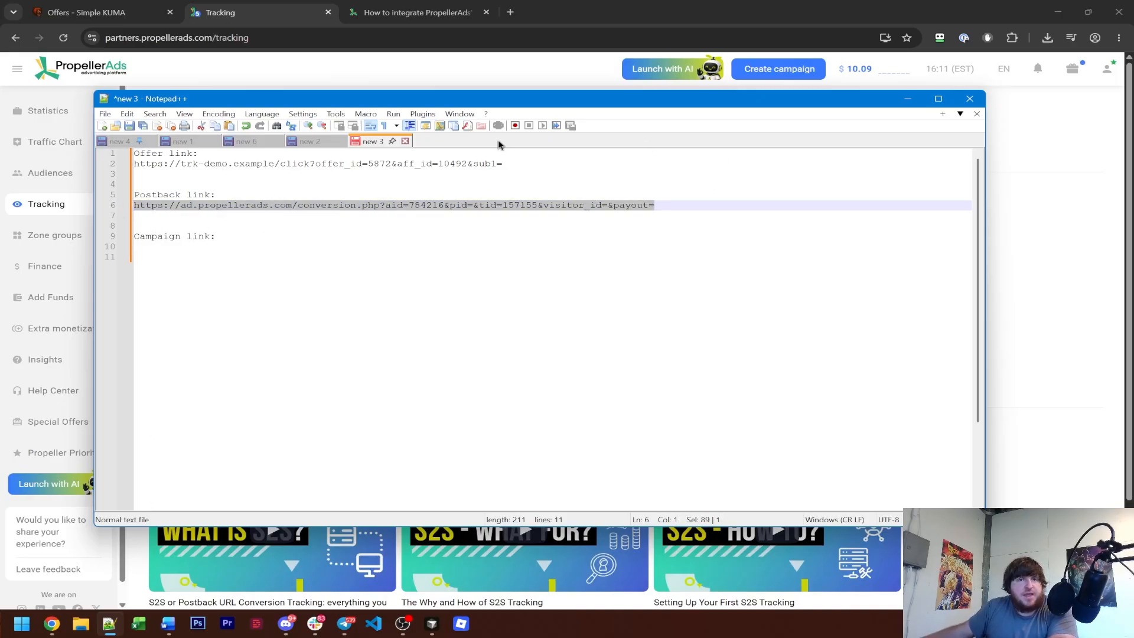
# Return to Simple Kuma and start a new custom postback in the Integrations settings.
pyautogui.click(106, 12)
pyautogui.scroll(-2, 95, 461)
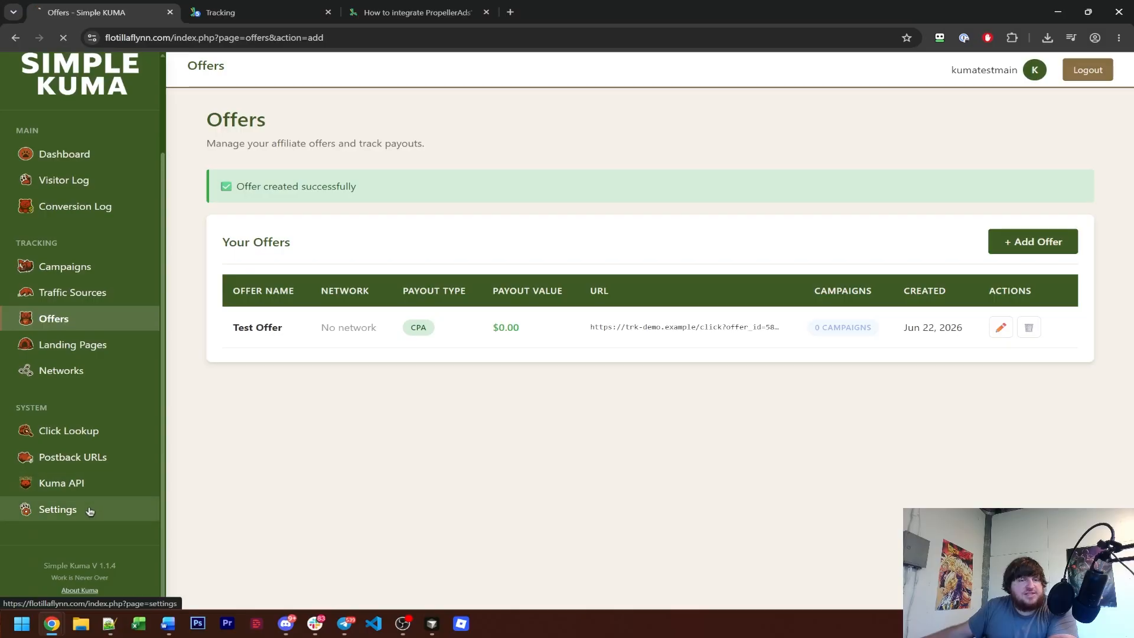
pyautogui.click(91, 508)
pyautogui.click(402, 192)
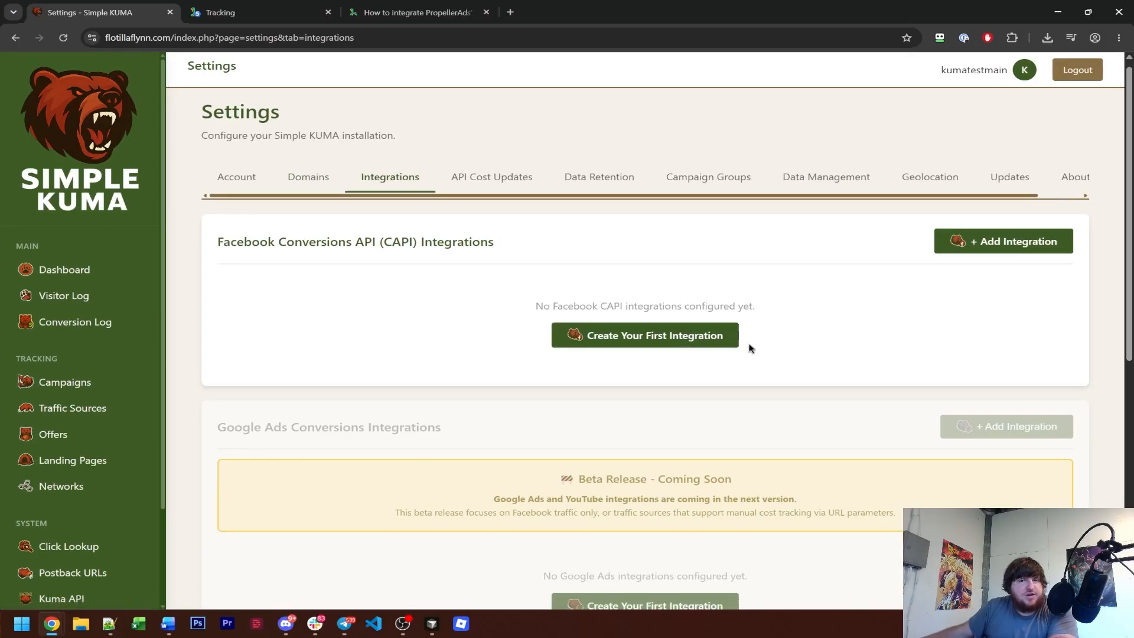
pyautogui.scroll(-6, 749, 347)
pyautogui.scroll(-5, 749, 348)
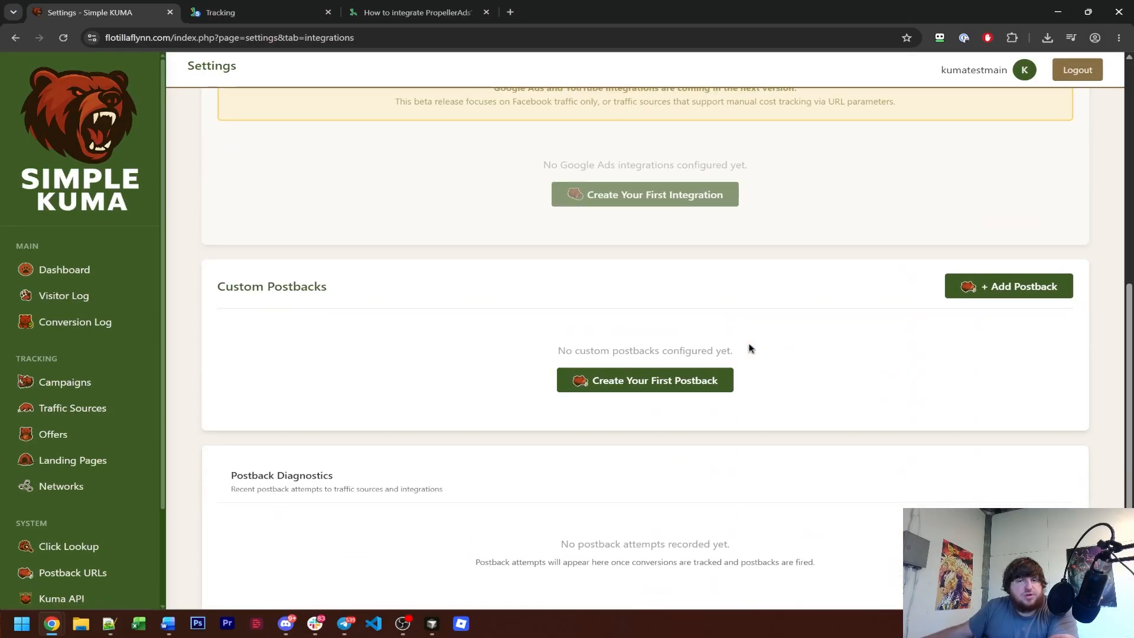
pyautogui.click(967, 252)
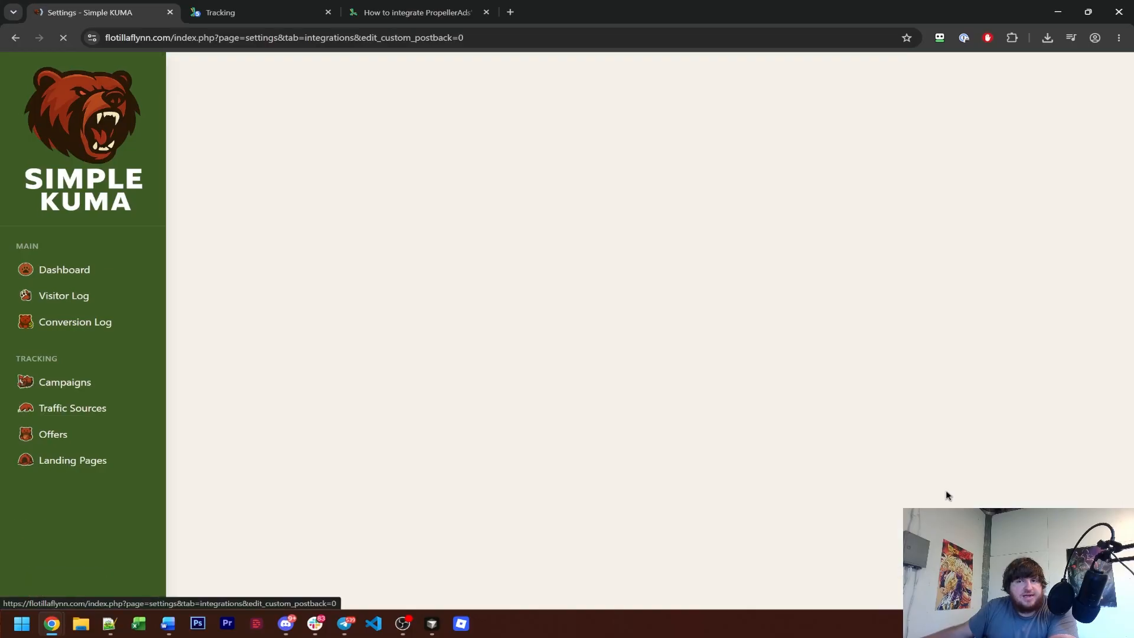
pyautogui.scroll(-1, 597, 365)
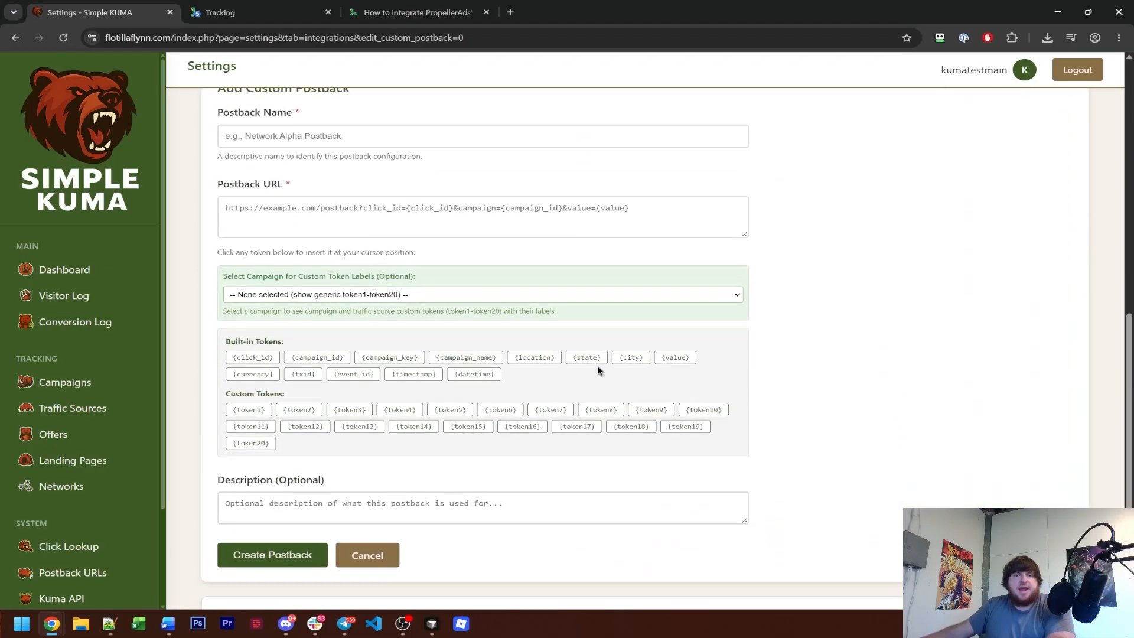
pyautogui.scroll(8, 982, 284)
pyautogui.scroll(-5, 853, 455)
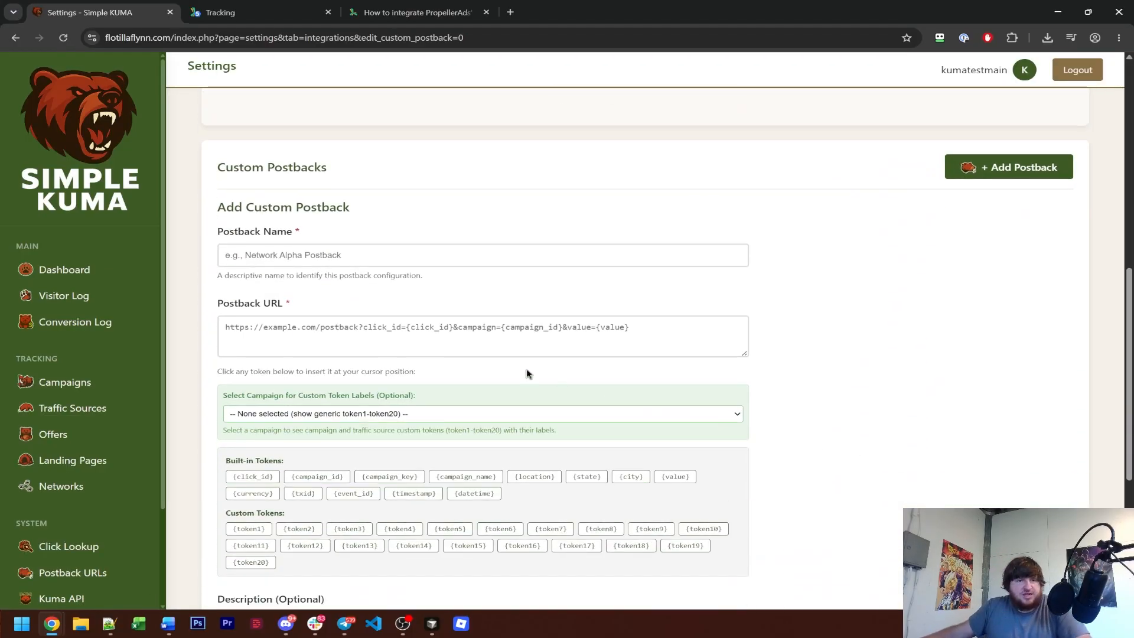
# Name the custom postback "Propellerads Main Pixel".
pyautogui.click(464, 253)
pyautogui.write('Propellerads')
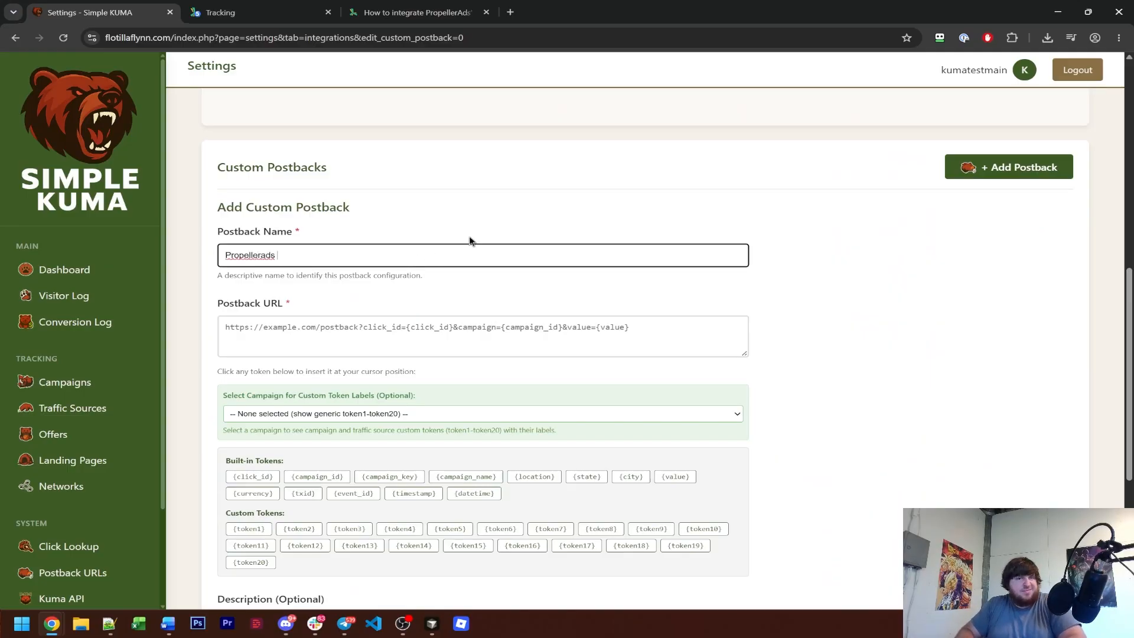
pyautogui.write(' Main Pixel')
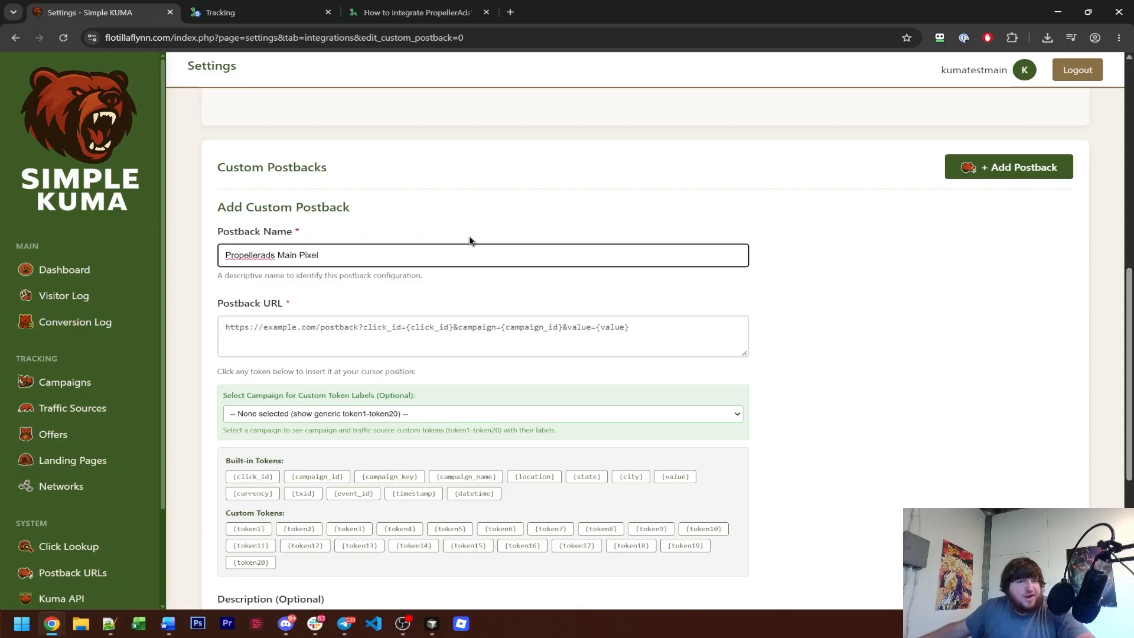
pyautogui.click(477, 204)
# Paste the cleaned PropellerAds conversion link as the custom postback's Postback URL.
pyautogui.scroll(-1, 477, 204)
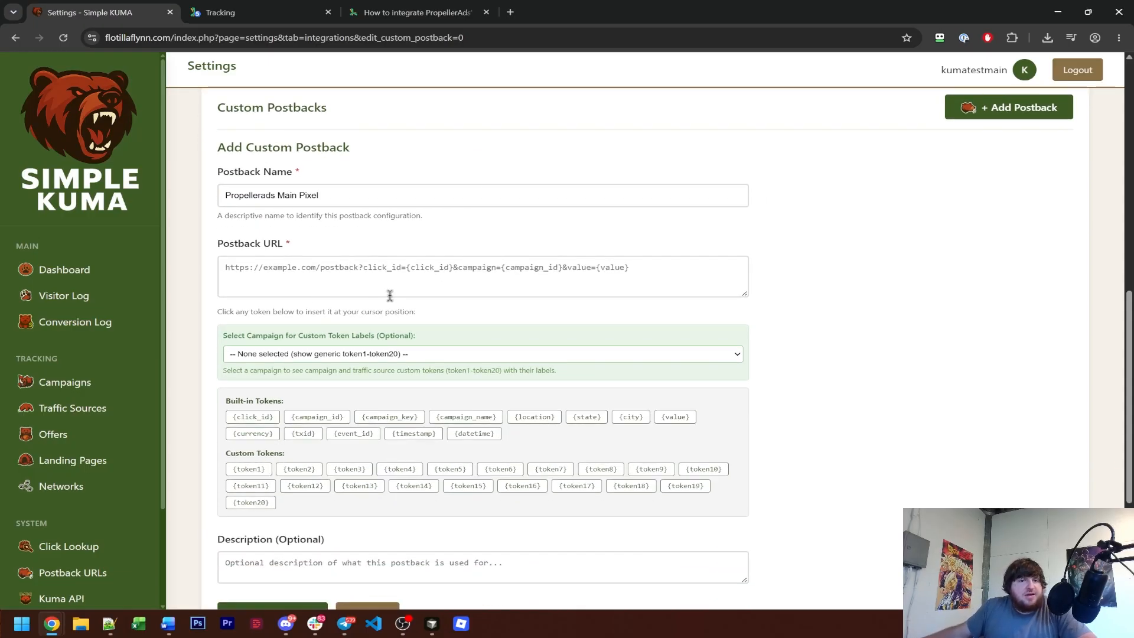
pyautogui.click(372, 290)
pyautogui.hotkey('ctrl', 'v')
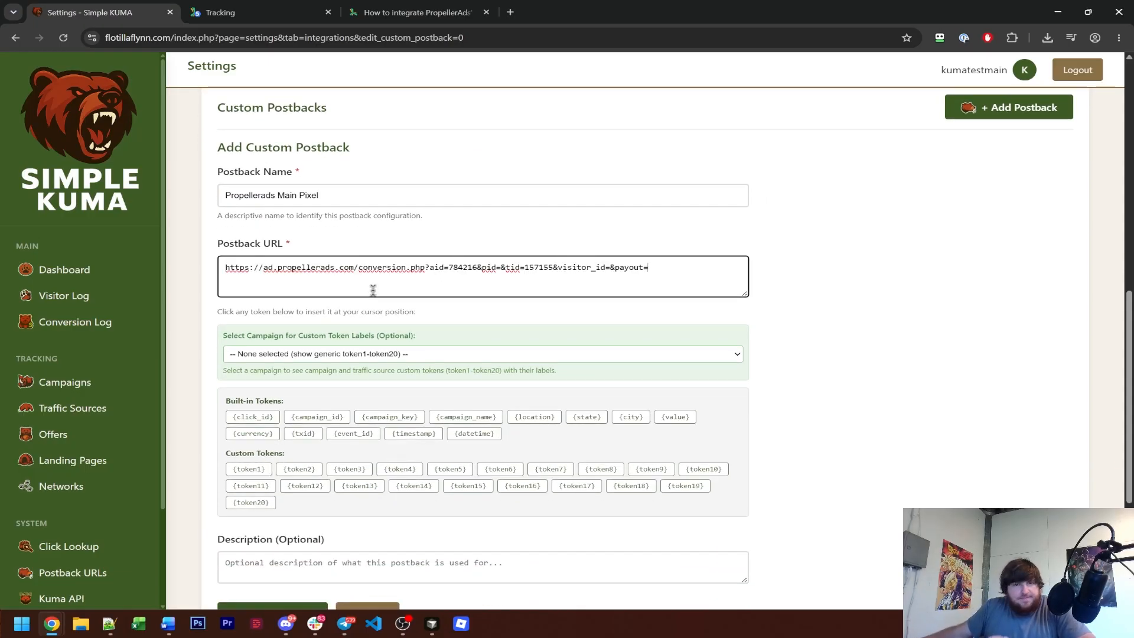
pyautogui.click(786, 289)
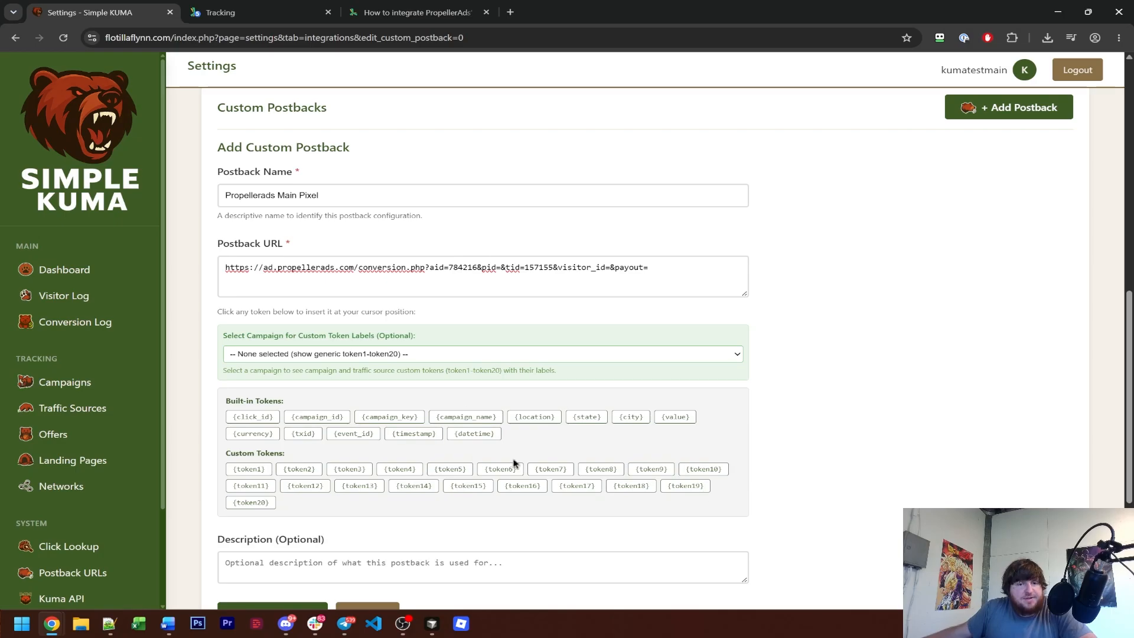
# Insert the {token3} token after "visitor_id=" and the {value} token after "payout=" in the Postback URL.
pyautogui.scroll(-1, 514, 463)
pyautogui.click(610, 207)
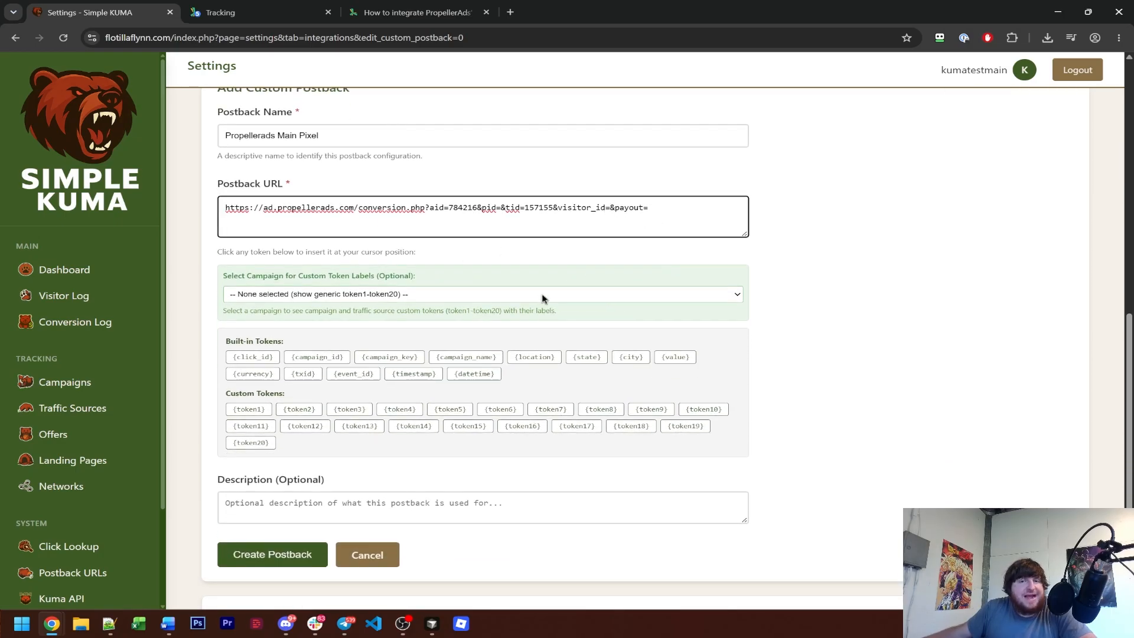
pyautogui.click(349, 409)
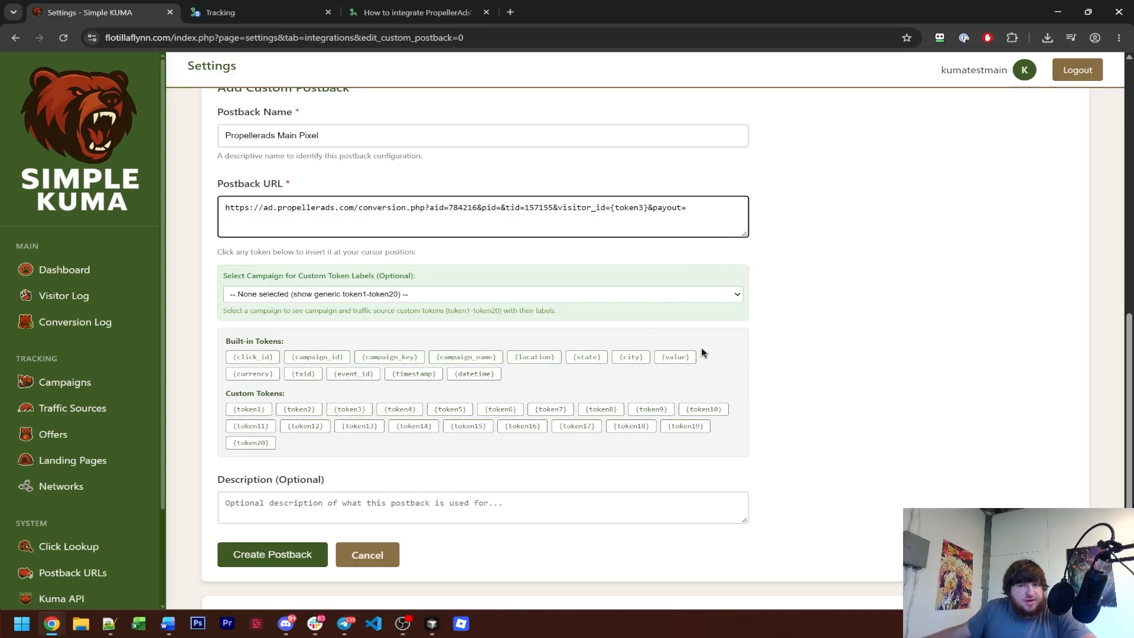
pyautogui.click(666, 358)
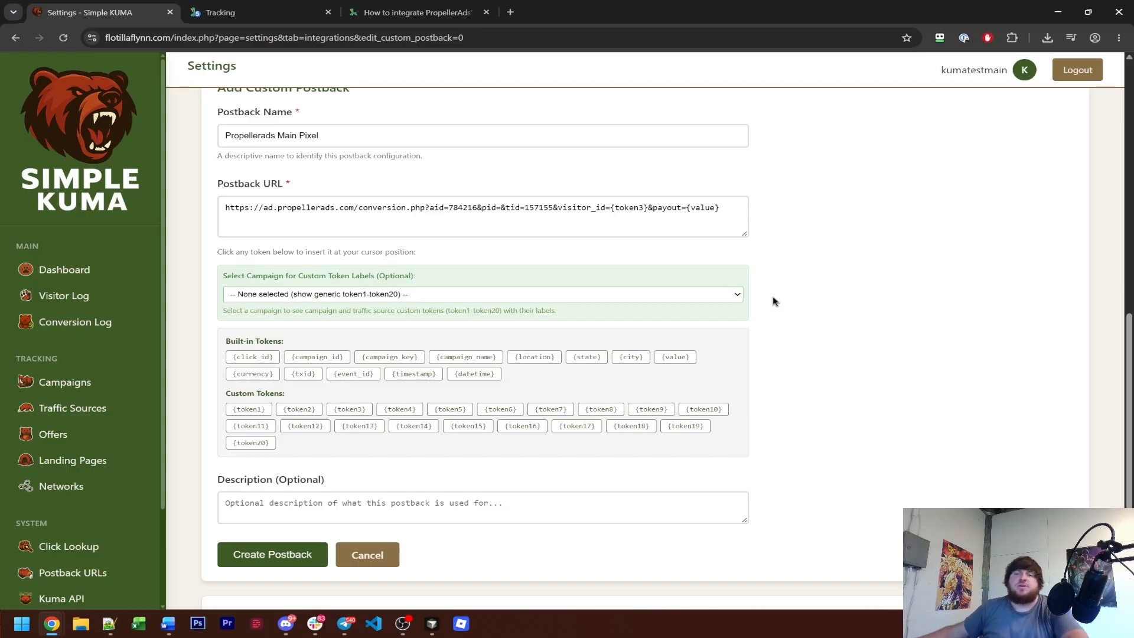
pyautogui.click(732, 208)
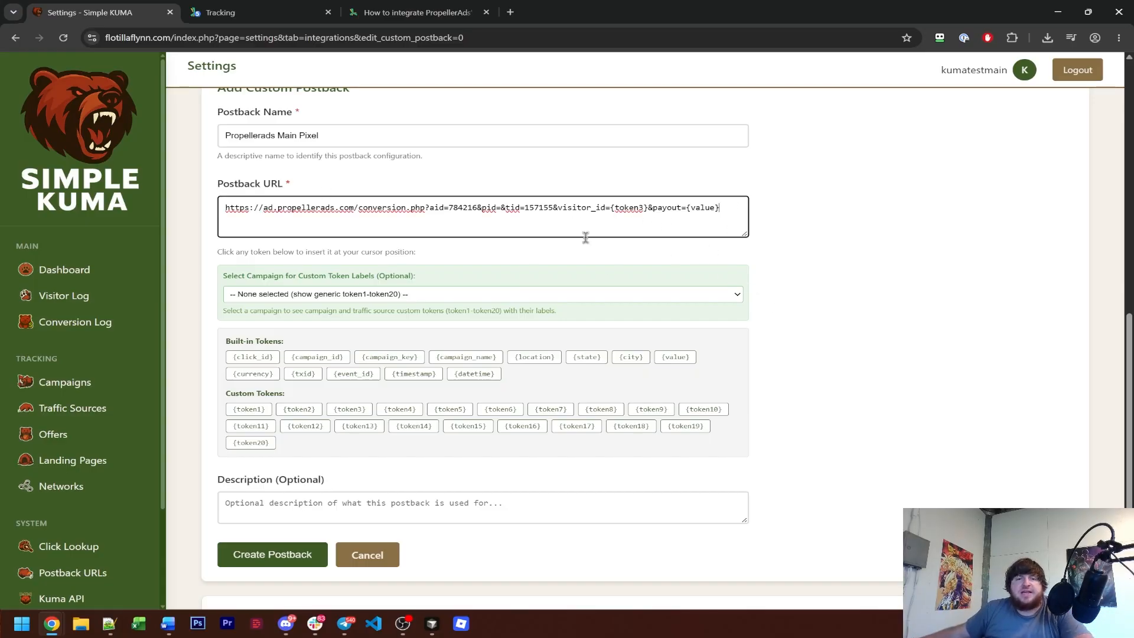
# Create the custom postback and check its entry in the Custom Postbacks list.
pyautogui.click(832, 276)
pyautogui.scroll(3, 832, 277)
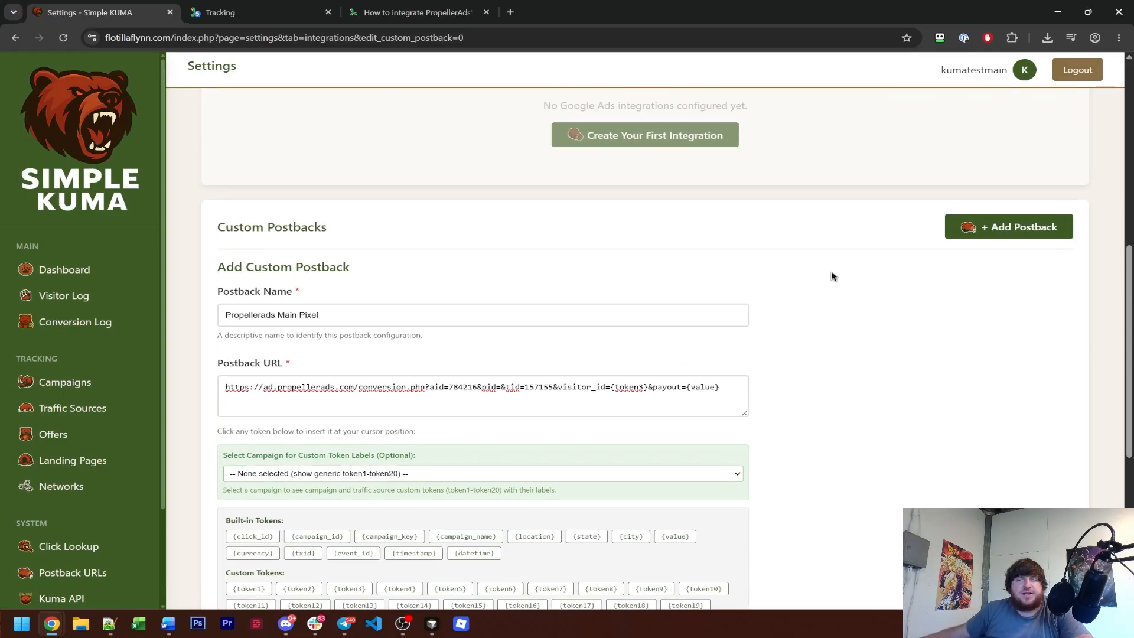
pyautogui.scroll(-6, 832, 276)
pyautogui.click(248, 379)
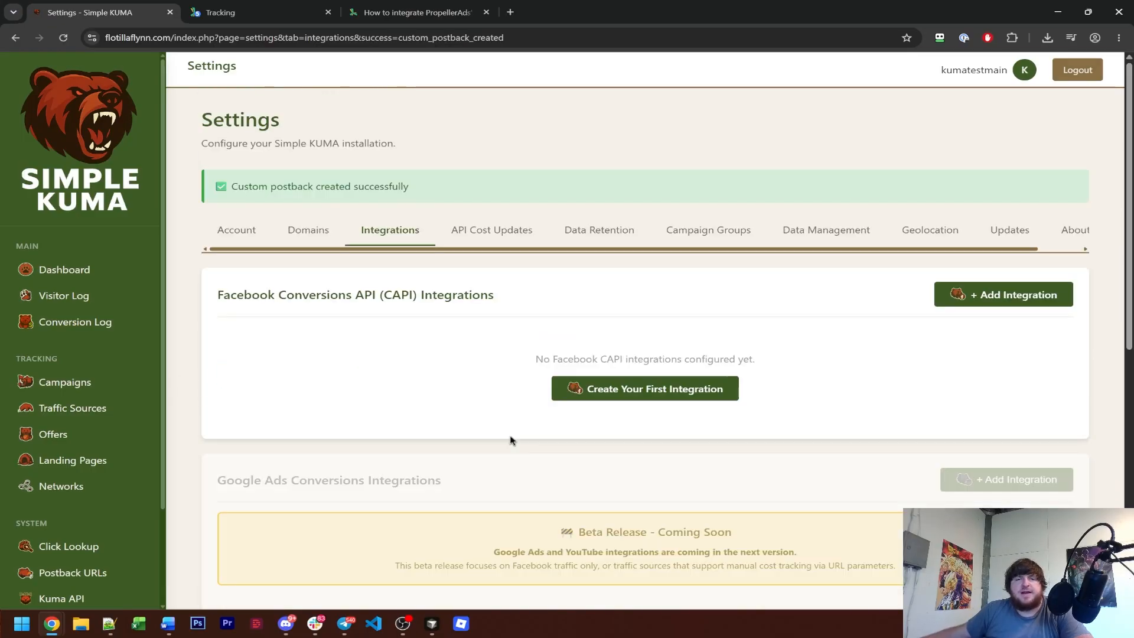
pyautogui.scroll(-6, 511, 440)
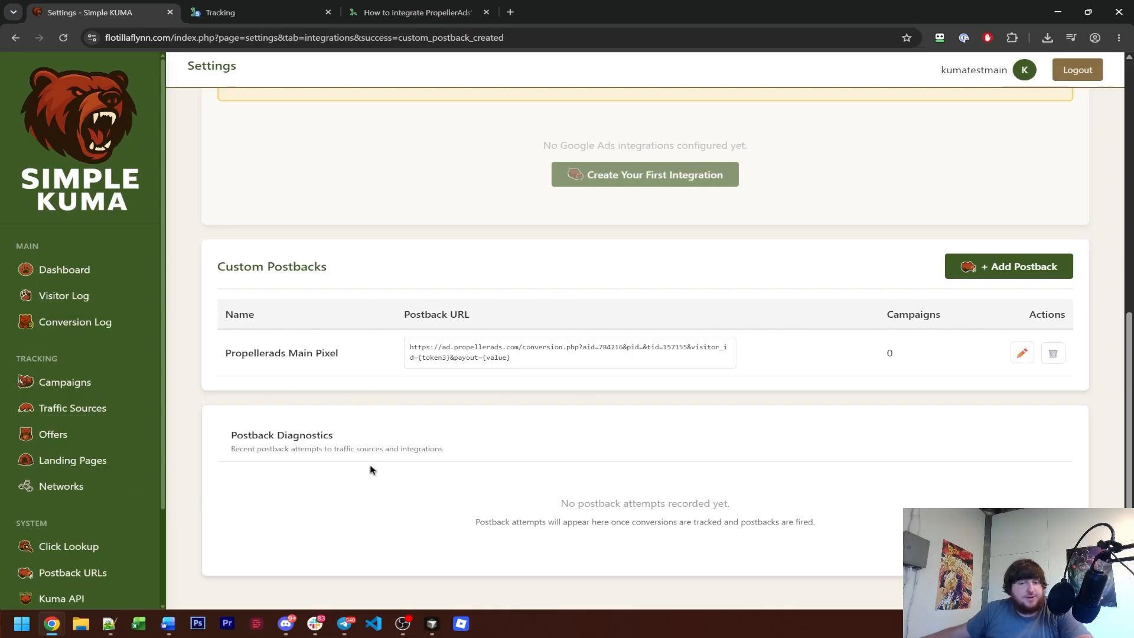
pyautogui.scroll(8, 332, 412)
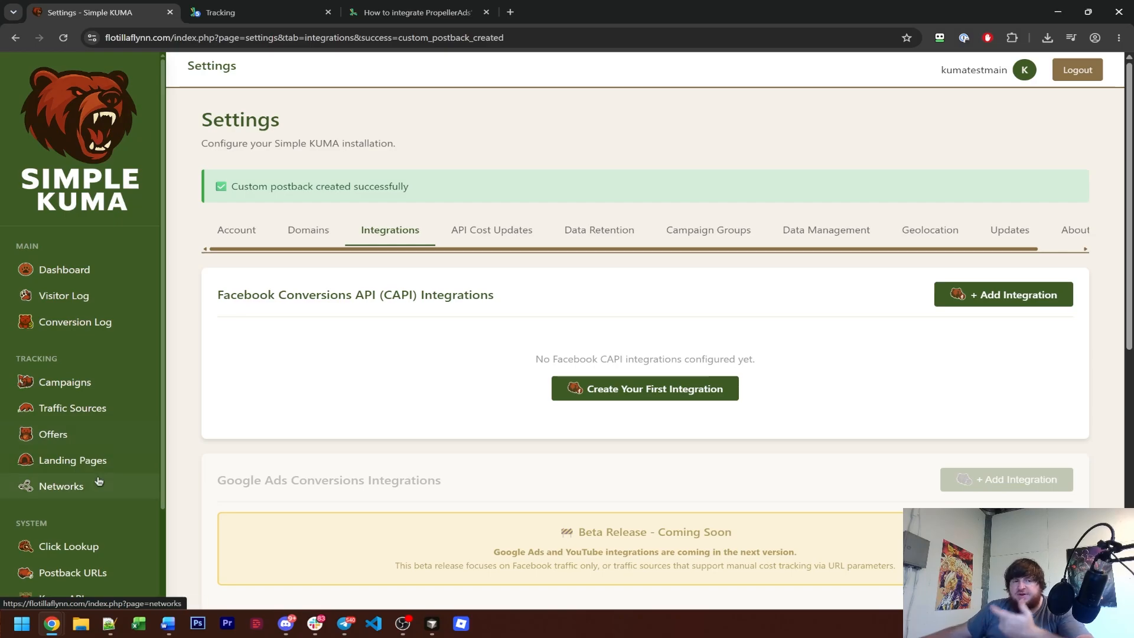
# Start a new campaign with the step-by-step campaign wizard.
pyautogui.click(41, 381)
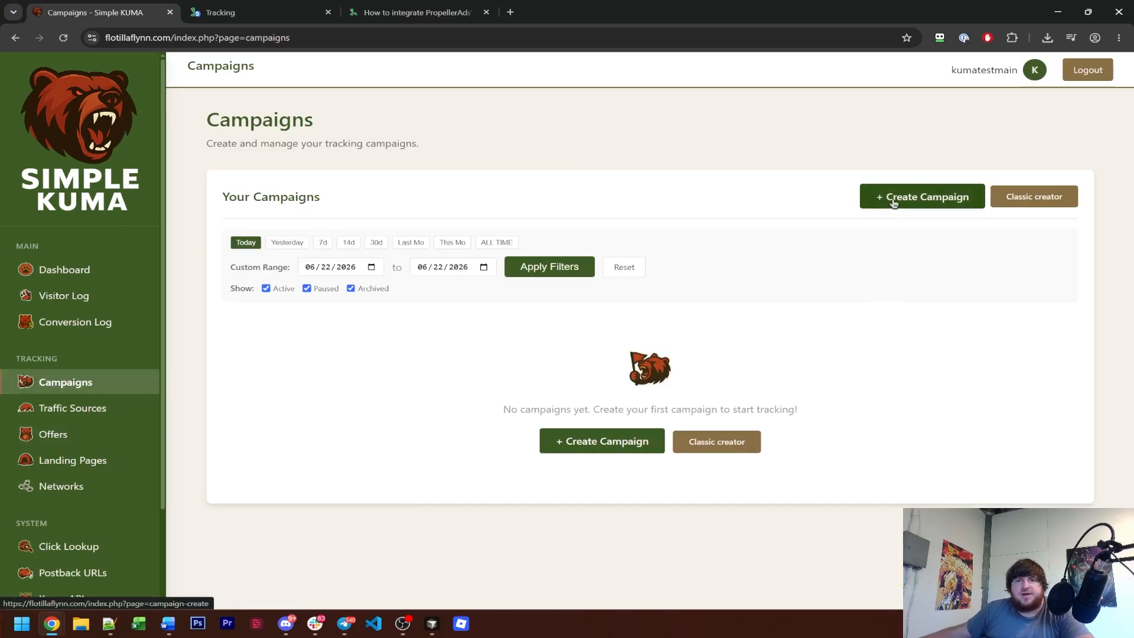
pyautogui.click(898, 196)
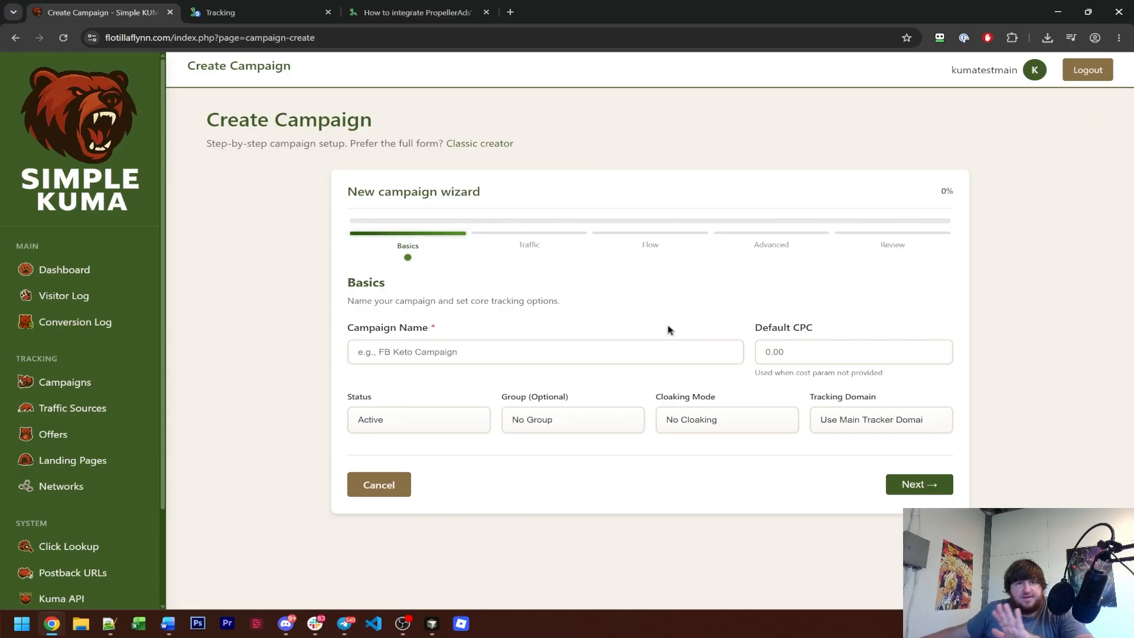
pyautogui.click(592, 360)
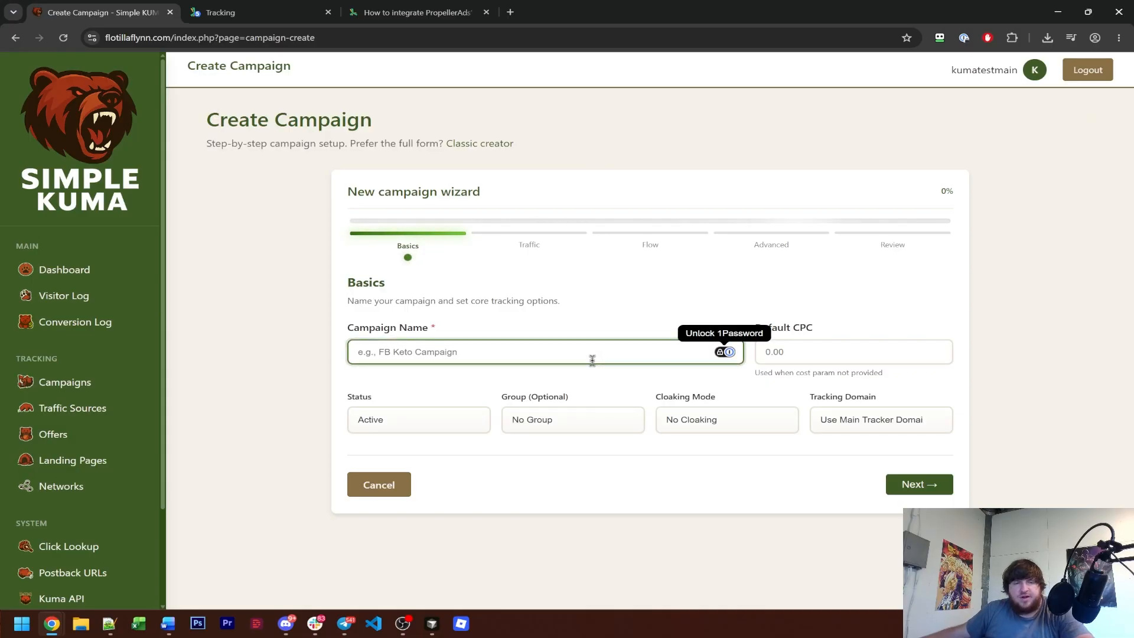
pyautogui.click(343, 383)
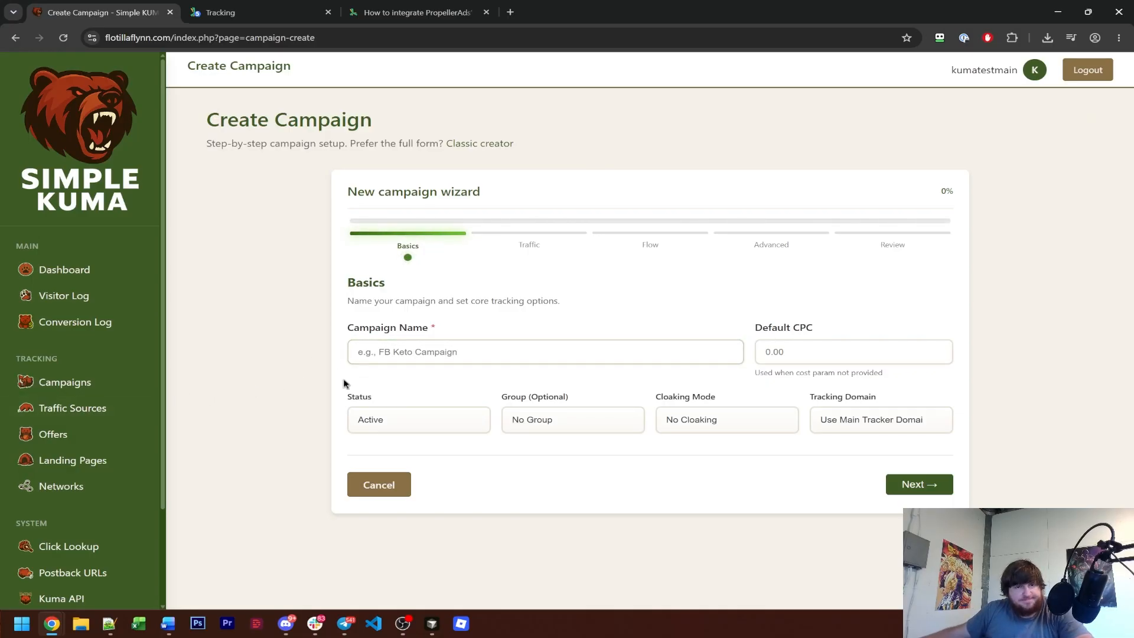
# Name the campaign "ProllerAds Test Campaign 1".
pyautogui.click(413, 353)
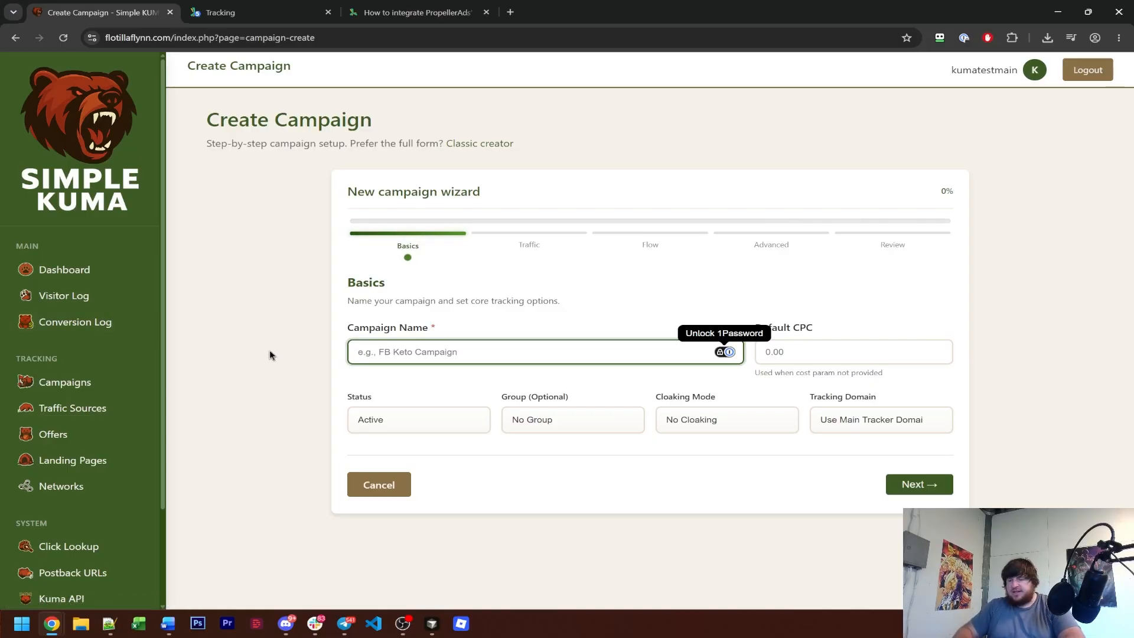
pyautogui.write('Proller Ads')
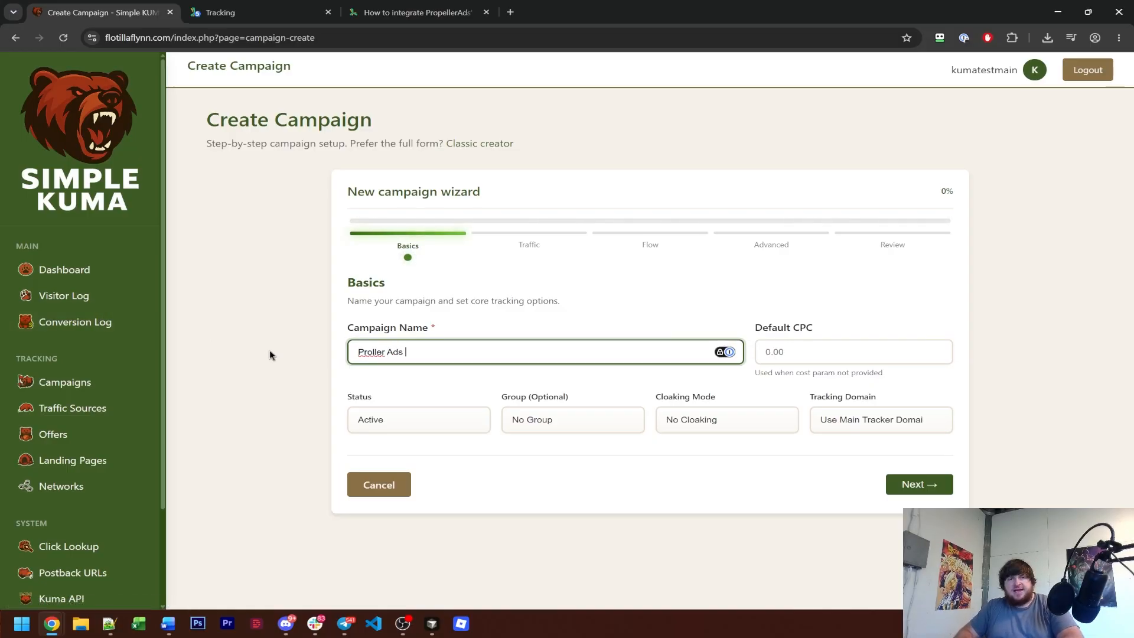
pyautogui.press('BackSpace')
pyautogui.press('BackSpace')
pyautogui.press('BackSpace')
pyautogui.press('BackSpace')
pyautogui.press('BackSpace')
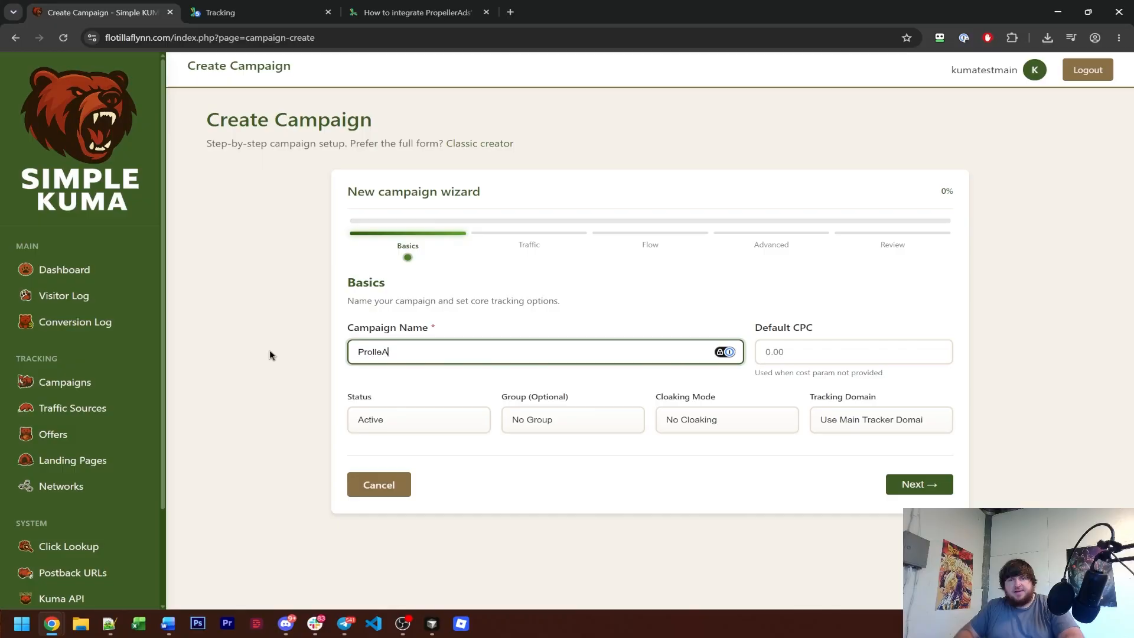
pyautogui.write('Ads Test Cam')
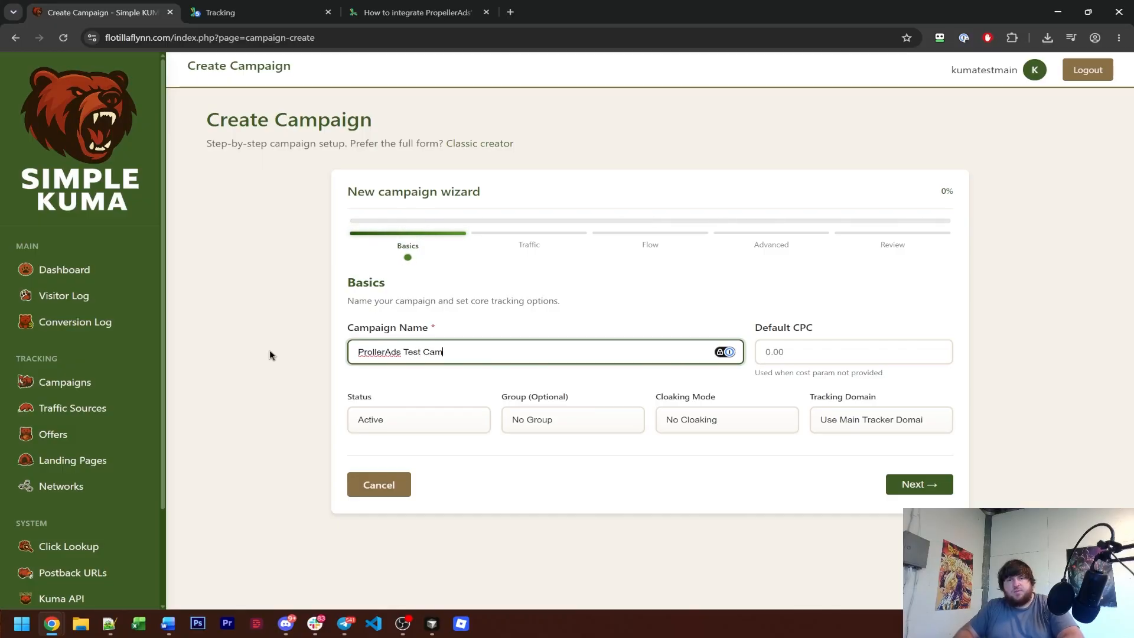
pyautogui.write('paign 1')
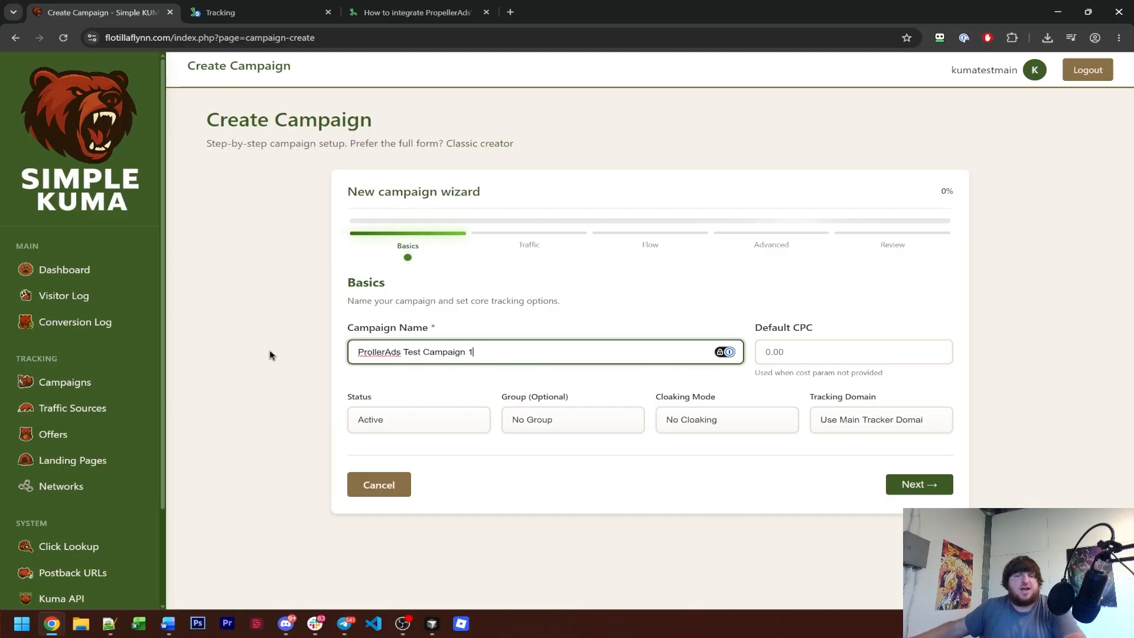
pyautogui.click(269, 355)
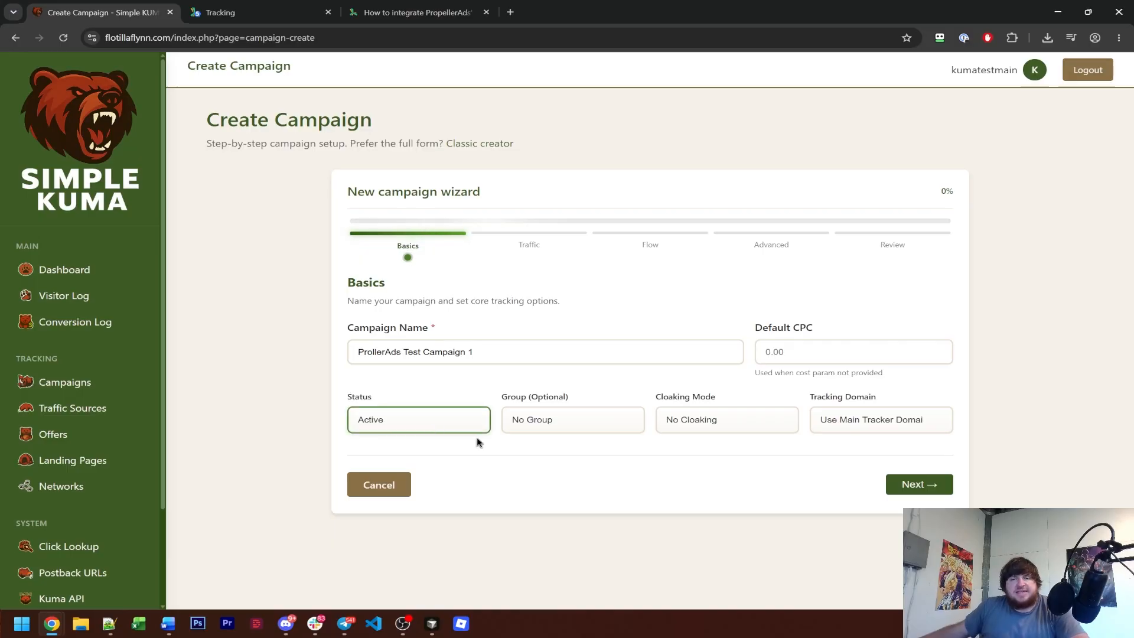
pyautogui.click(786, 349)
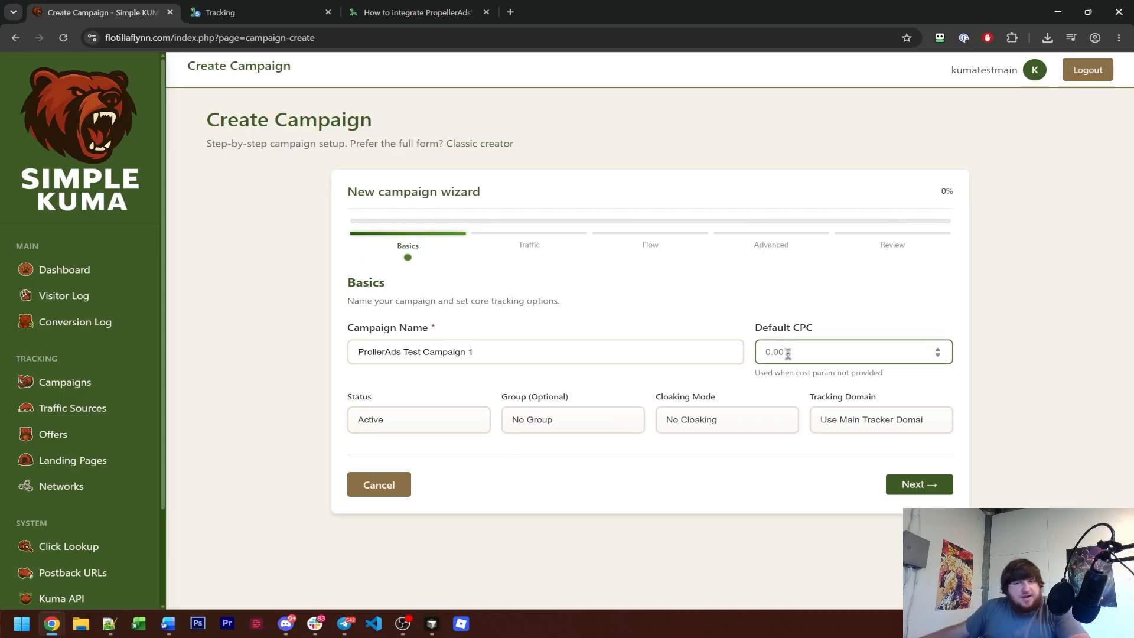
pyautogui.click(638, 429)
pyautogui.click(618, 448)
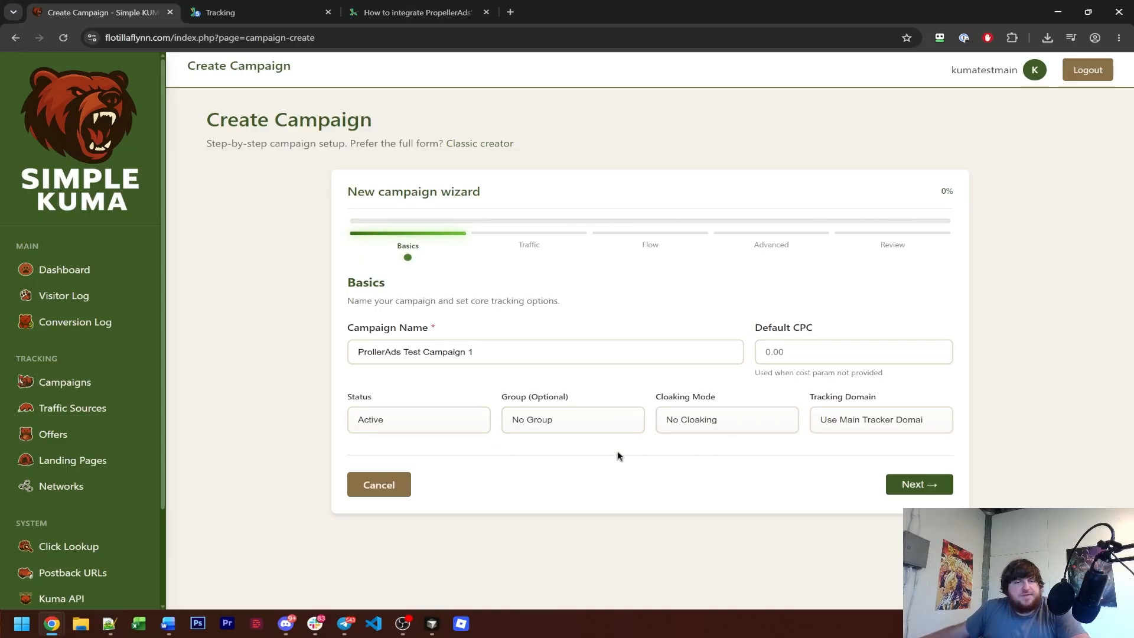
pyautogui.scroll(-1, 124, 541)
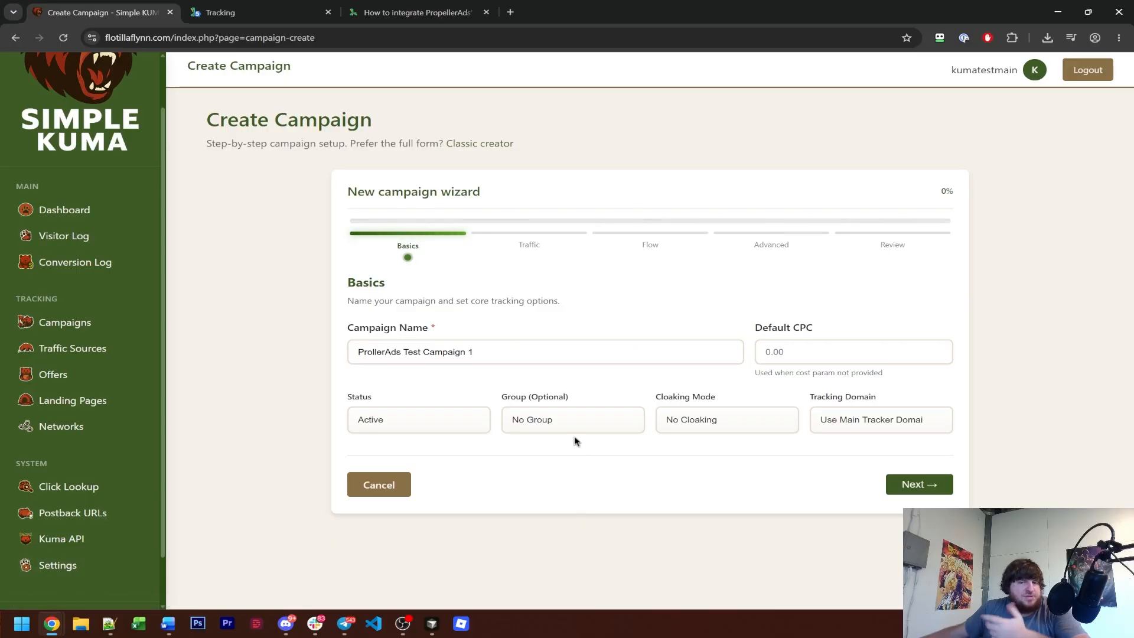
# Set the cloaking mode to Blank Referrer, use the main tracker domain, and continue to the Traffic stage.
pyautogui.click(686, 429)
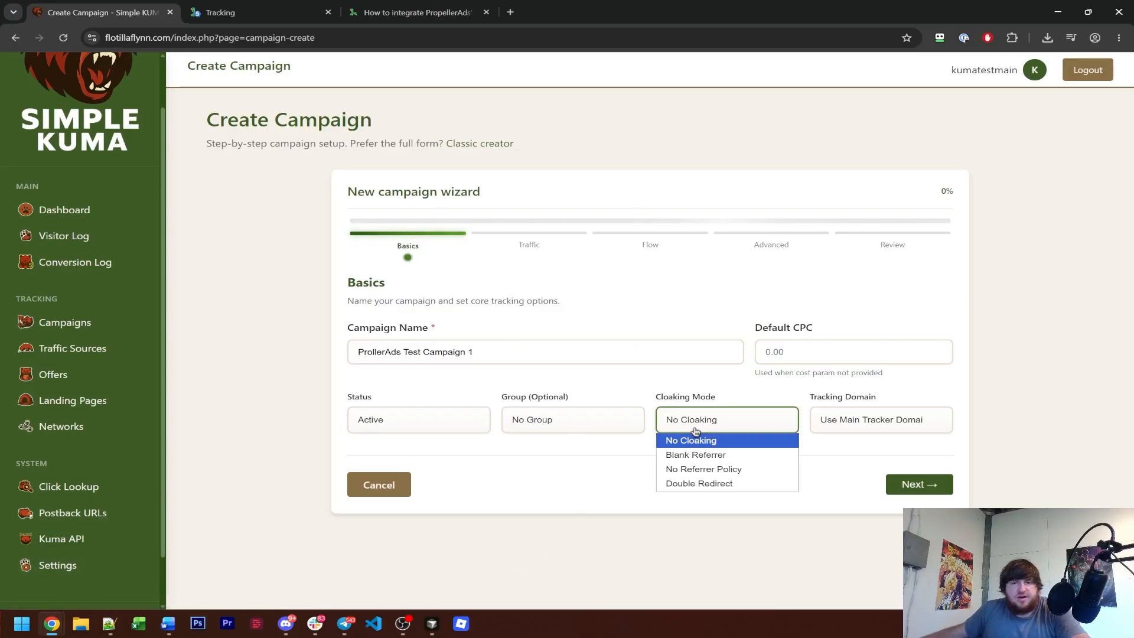
pyautogui.click(707, 458)
pyautogui.click(868, 428)
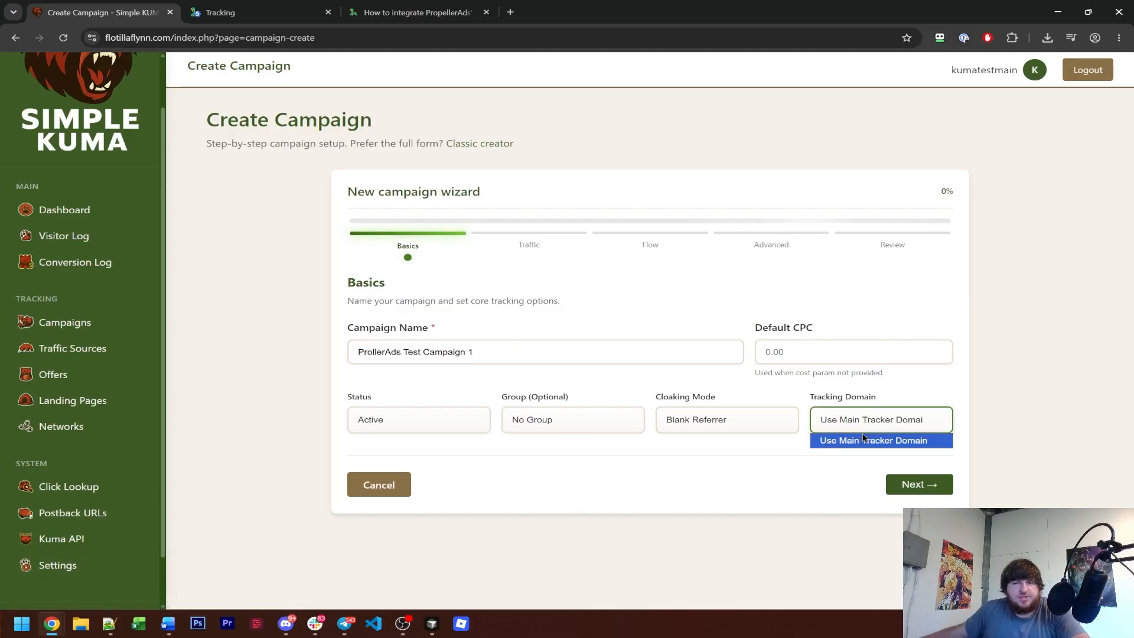
pyautogui.click(851, 442)
pyautogui.click(825, 456)
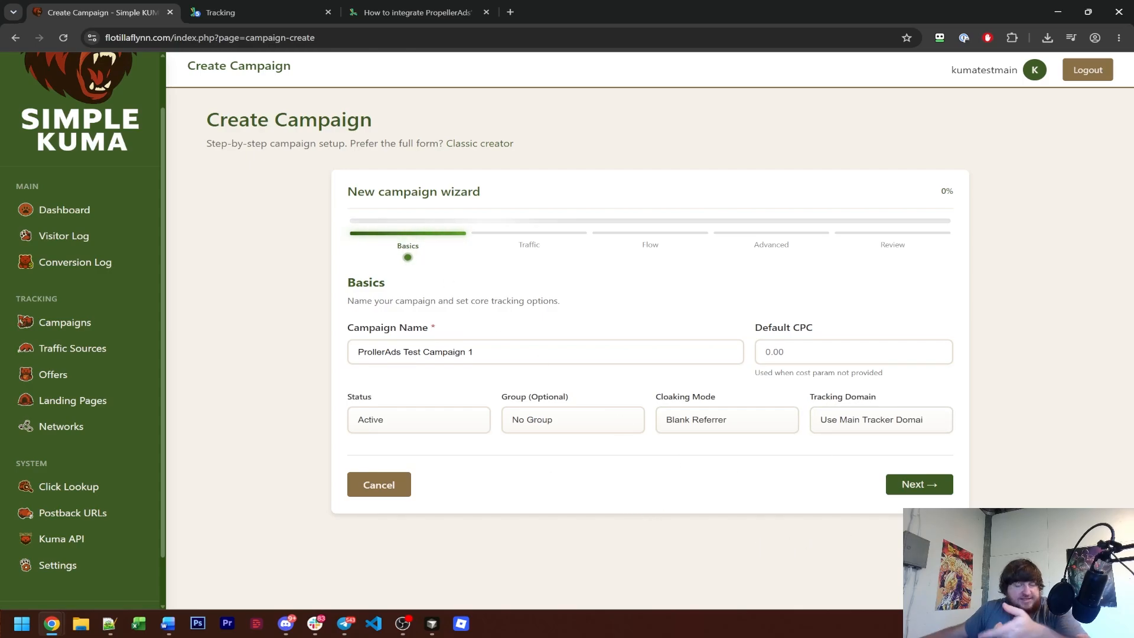
pyautogui.click(917, 487)
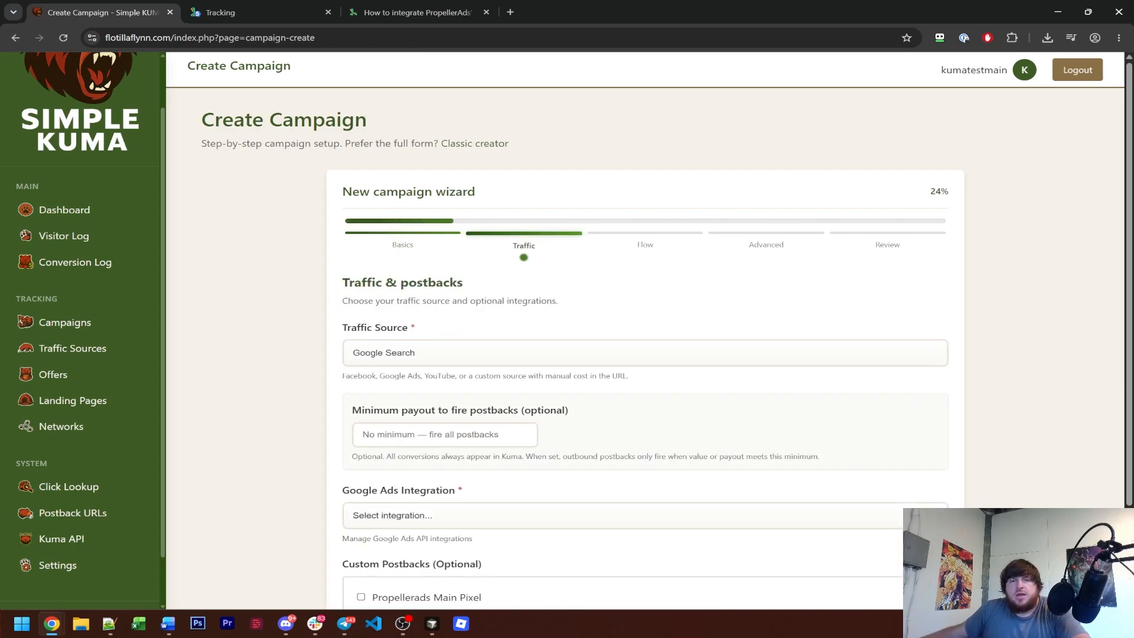
# Choose PropellerAds as the campaign's traffic source, leaving the minimum payout for postbacks empty.
pyautogui.click(484, 239)
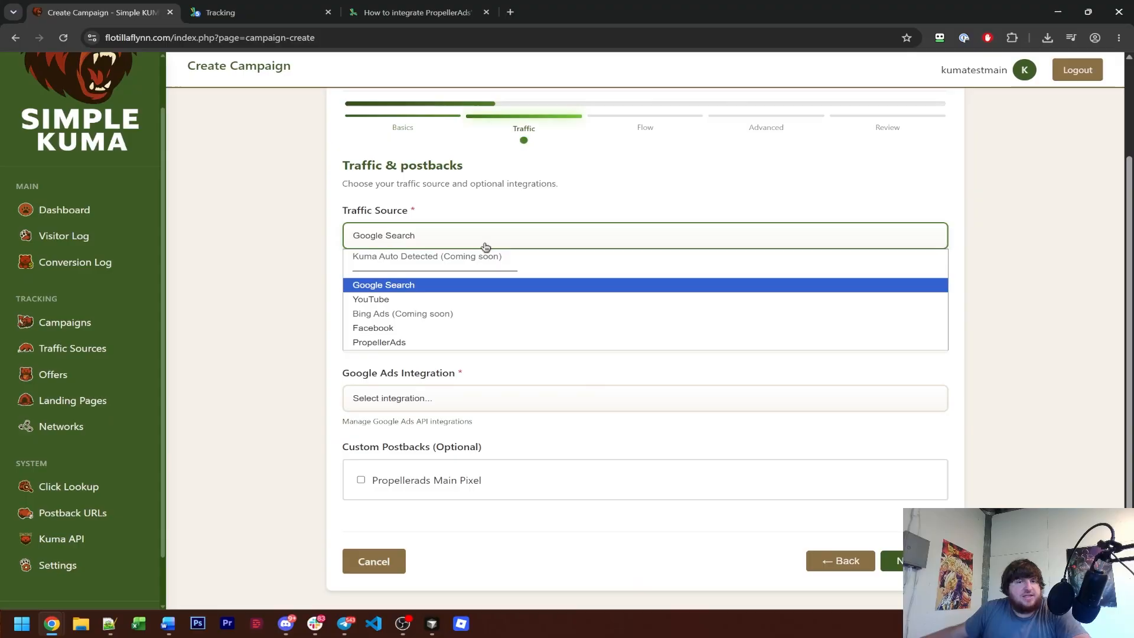
pyautogui.click(437, 342)
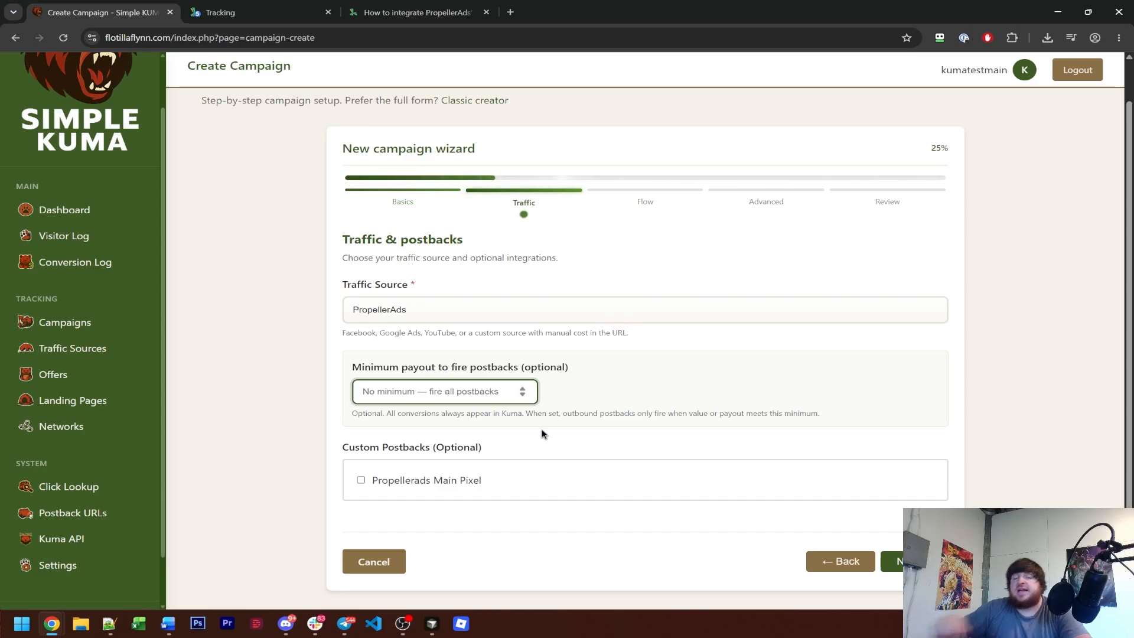
pyautogui.click(607, 425)
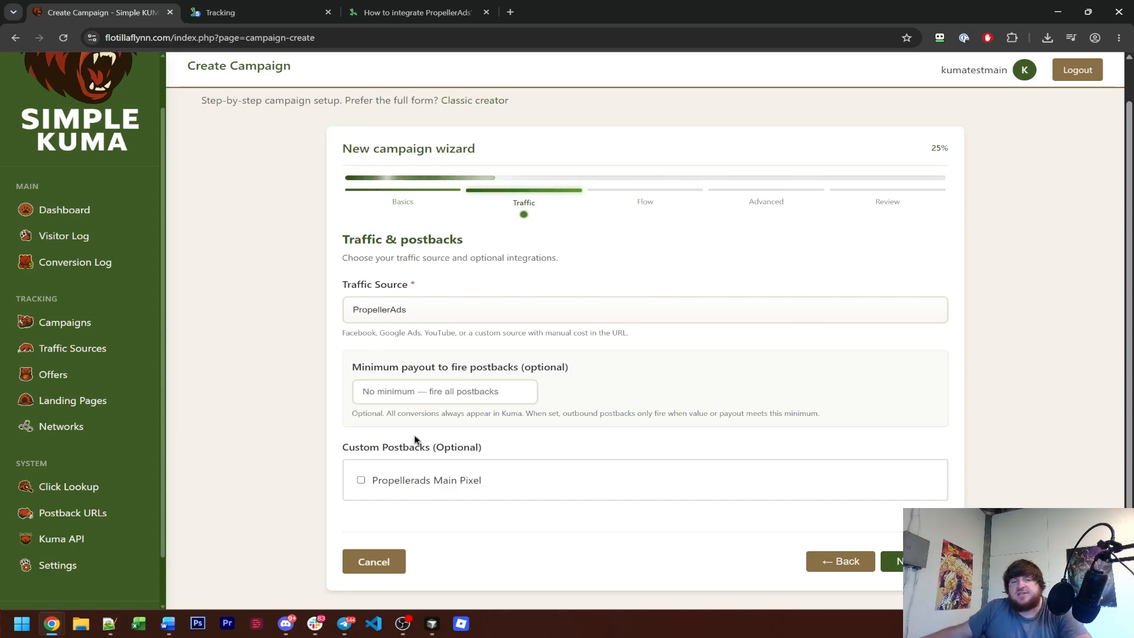
# Enable the "Propellerads Main Pixel" custom postback for the campaign and continue to the Flow stage.
pyautogui.click(367, 481)
pyautogui.doubleClick(475, 485)
pyautogui.click(483, 522)
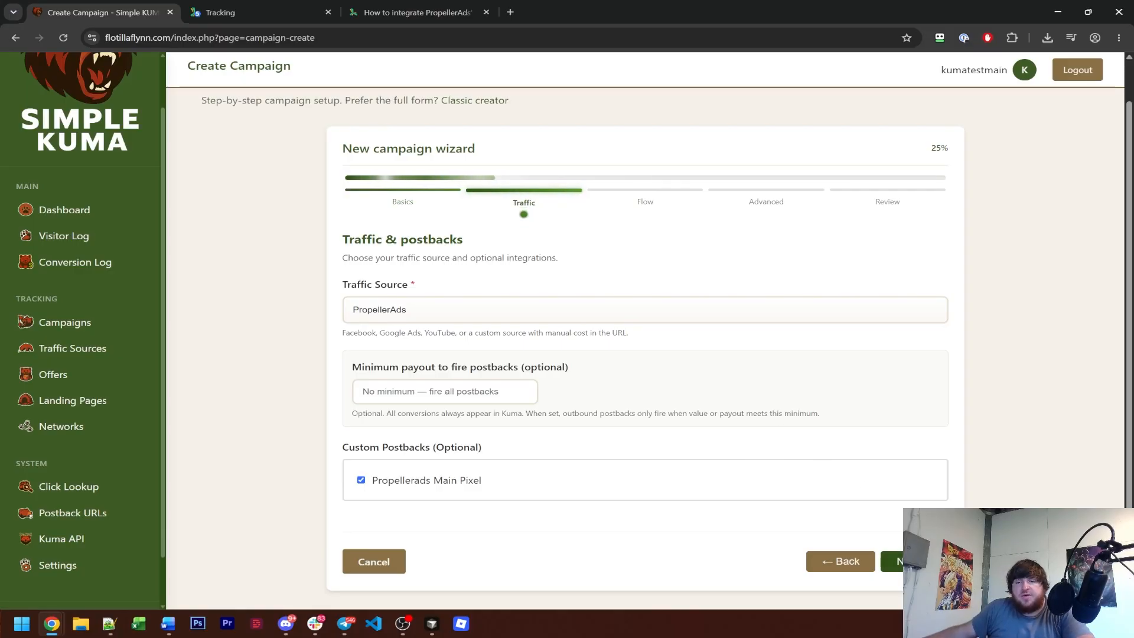
pyautogui.click(899, 562)
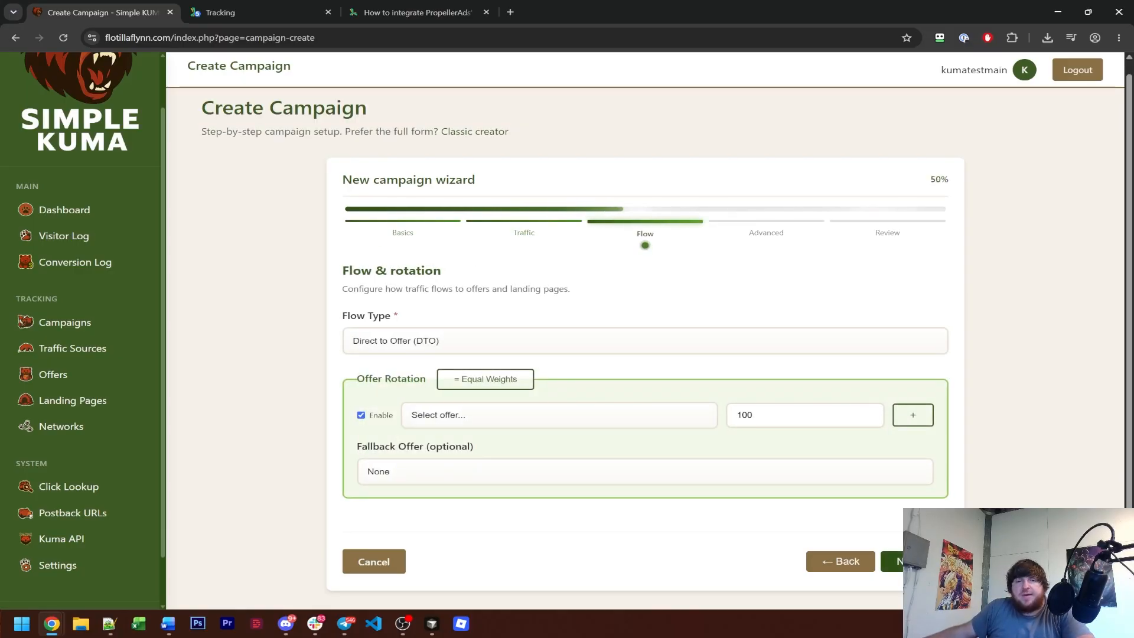
# Use the Direct to Offer flow with Test Offer in the offer rotation, and continue to the Advanced stage.
pyautogui.click(401, 346)
pyautogui.click(397, 362)
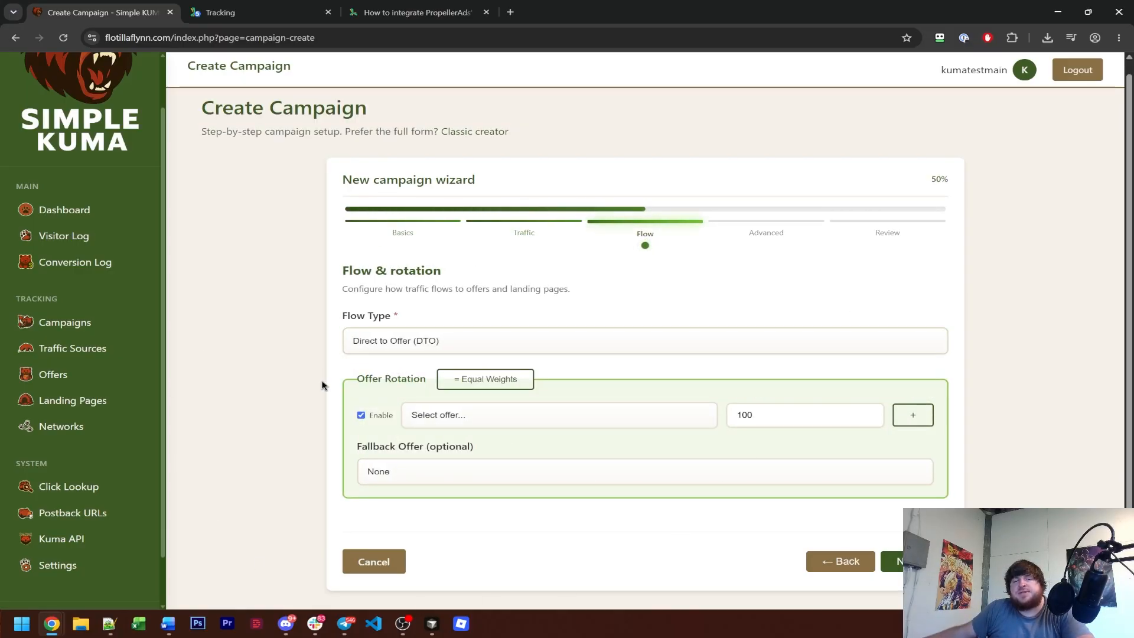
pyautogui.click(482, 415)
pyautogui.click(464, 448)
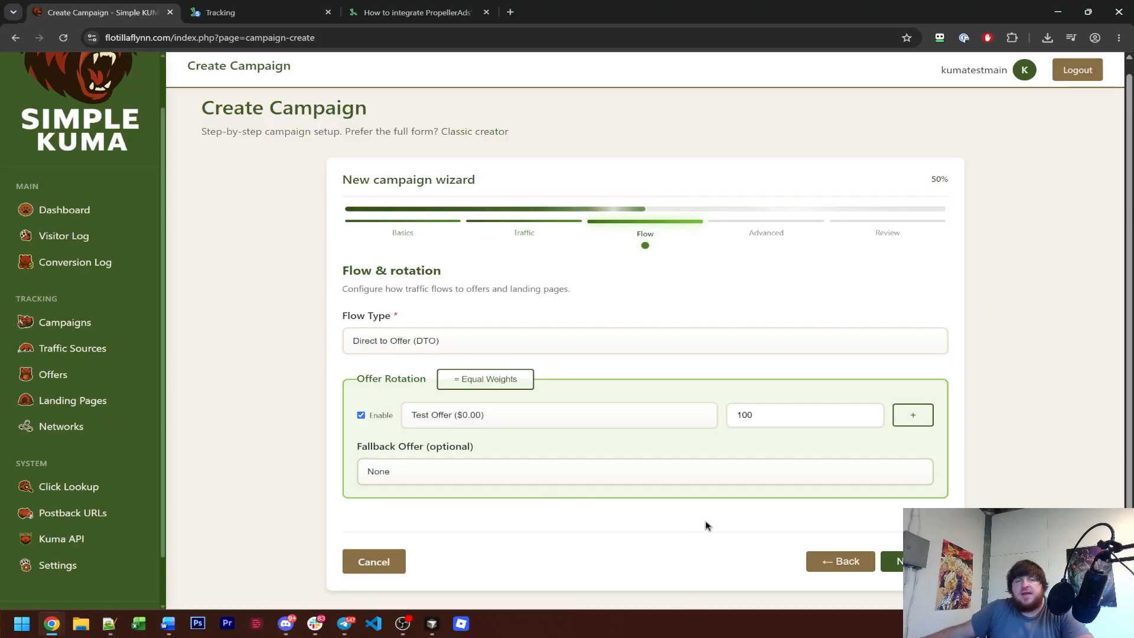
pyautogui.click(895, 561)
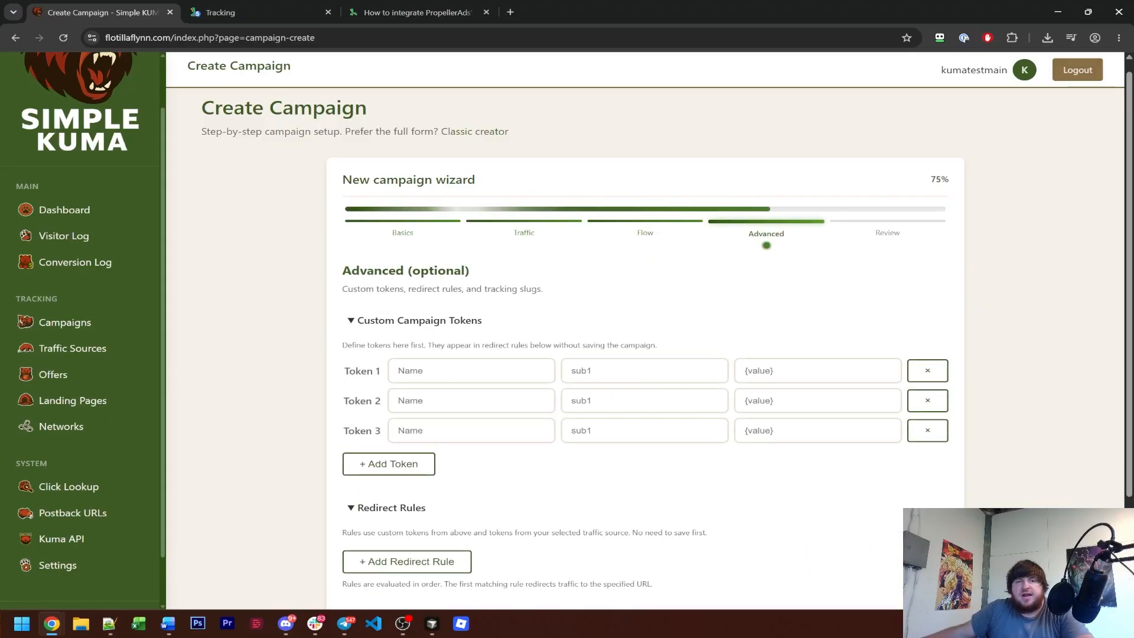
pyautogui.scroll(-2, 626, 472)
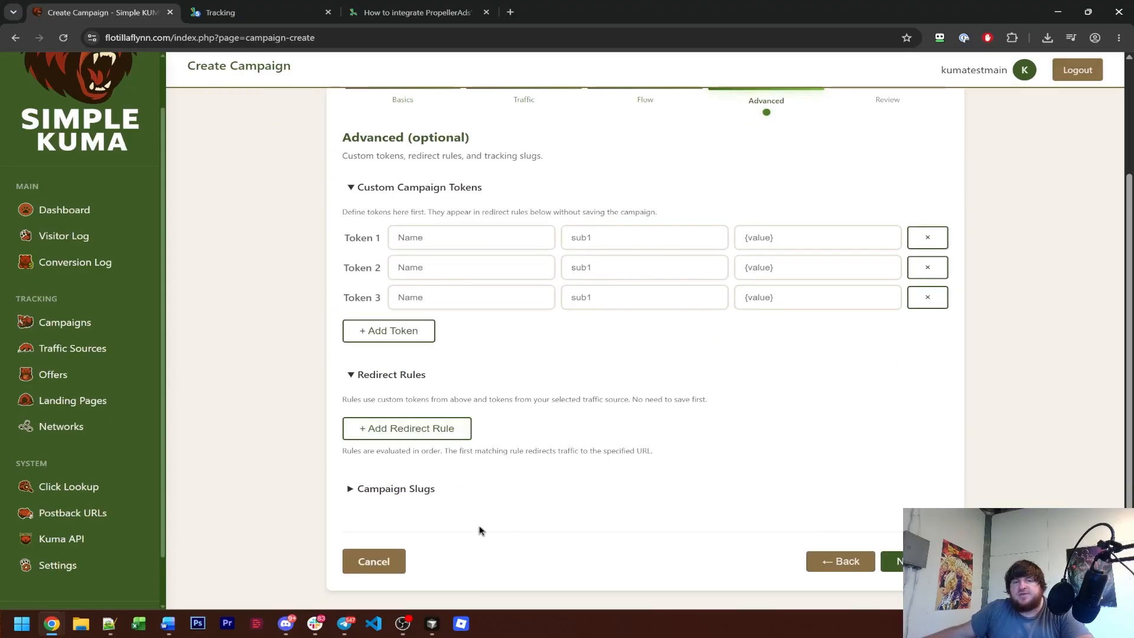
pyautogui.click(410, 491)
pyautogui.click(432, 493)
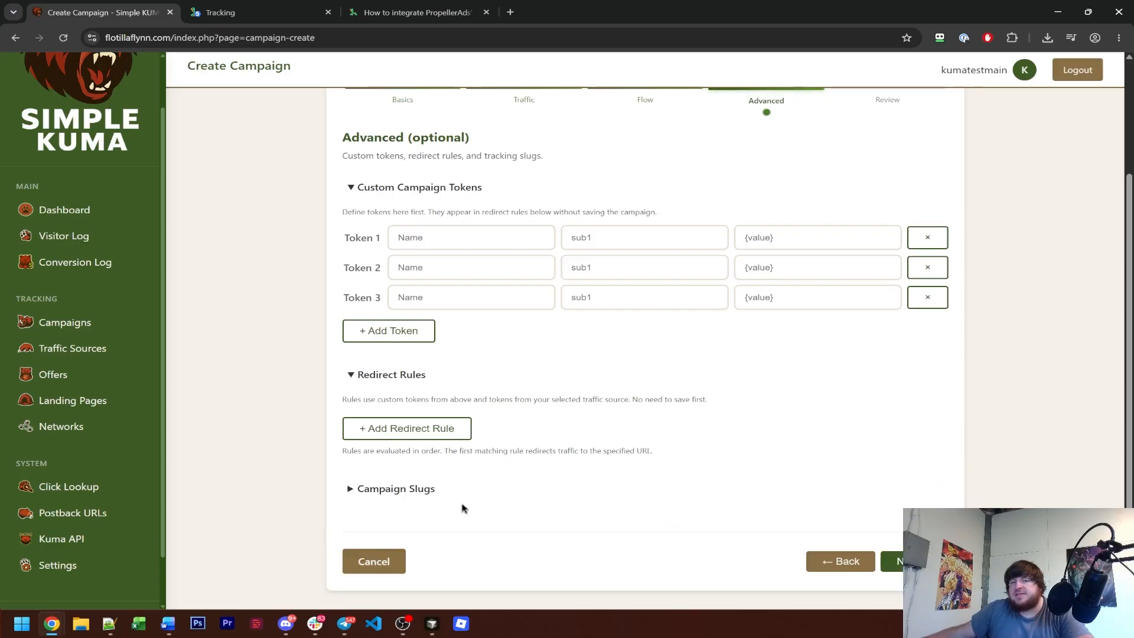
pyautogui.scroll(1, 598, 354)
pyautogui.click(428, 292)
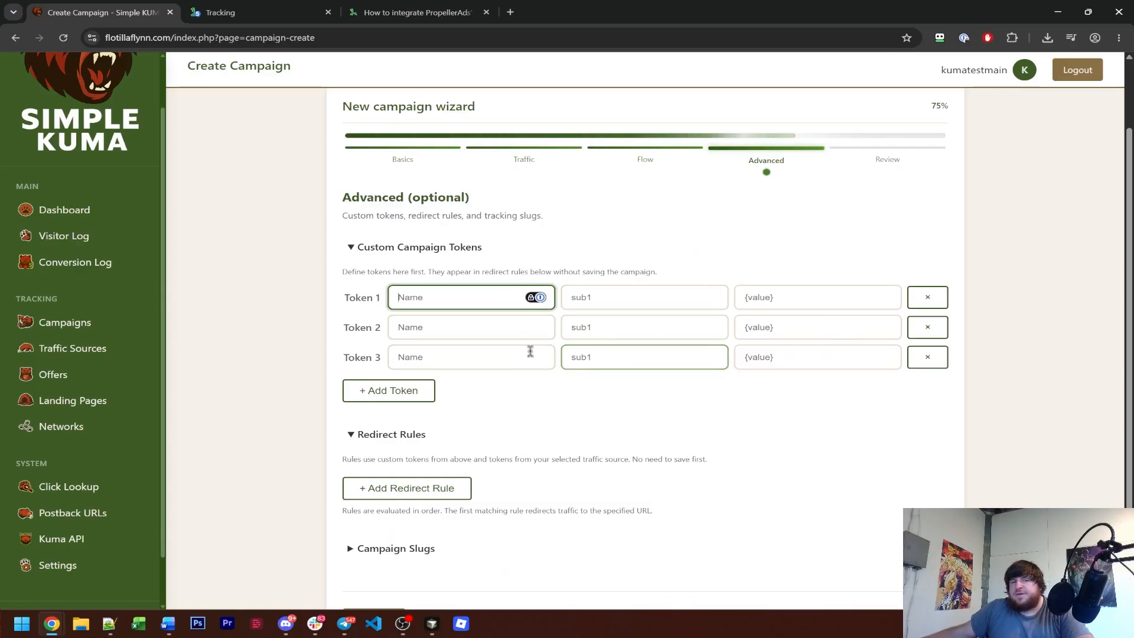
# Add a redirect rule to the campaign and look through the tokens it can match on.
pyautogui.click(442, 489)
pyautogui.scroll(-2, 540, 474)
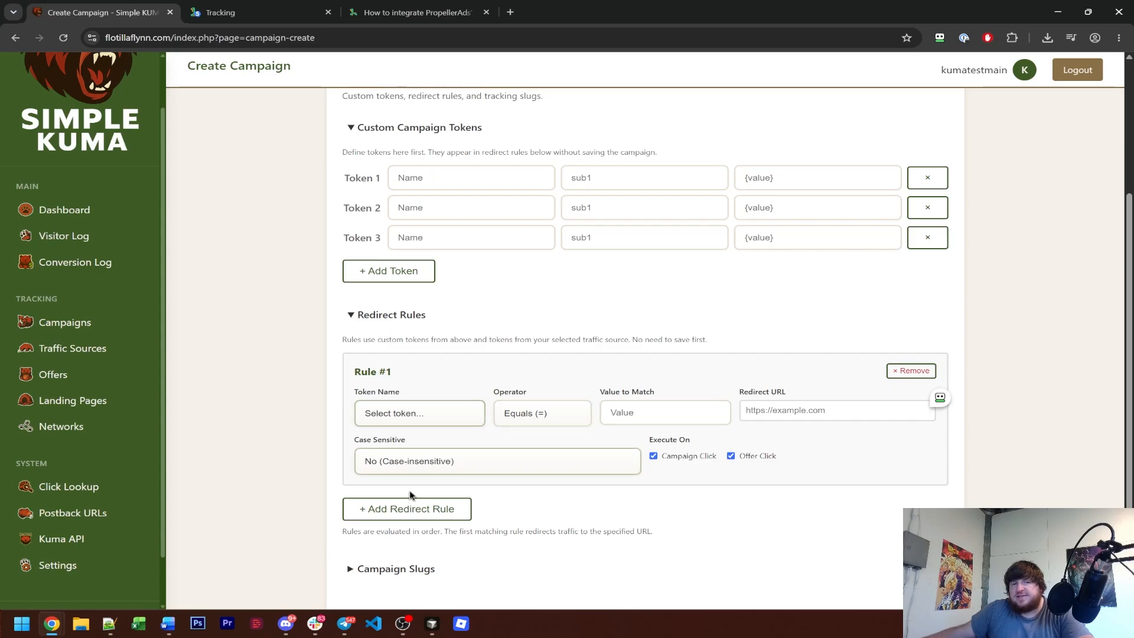
pyautogui.click(444, 425)
pyautogui.scroll(-2, 405, 360)
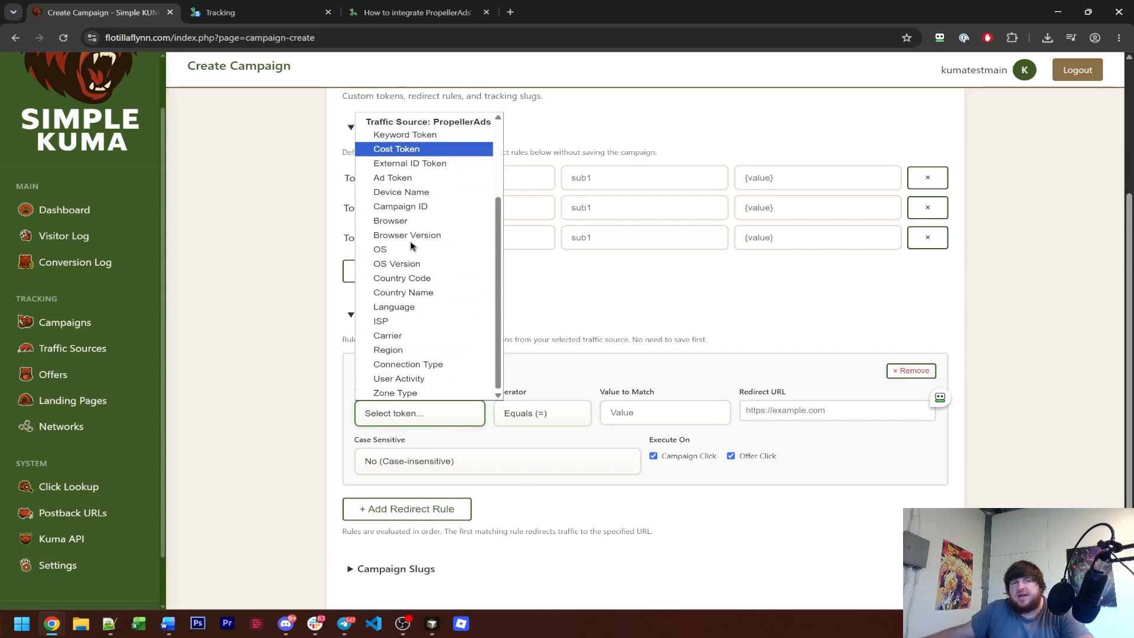
pyautogui.scroll(2, 406, 237)
pyautogui.click(272, 378)
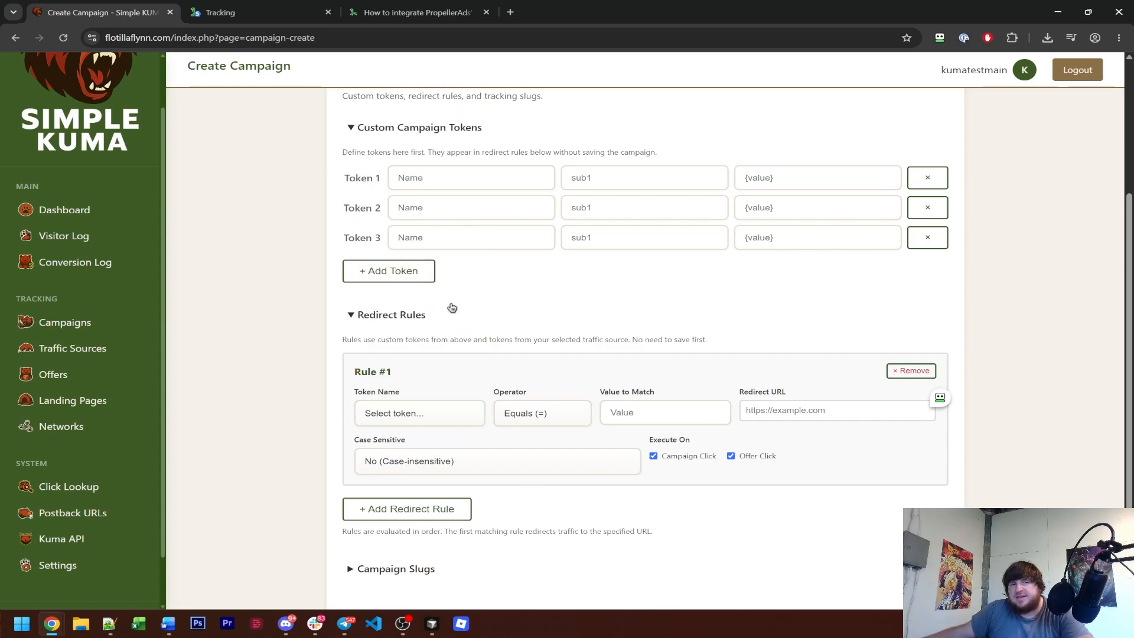
# Look through the redirect rule's operators, leave the rule empty, and create the campaign from the Review stage.
pyautogui.click(558, 407)
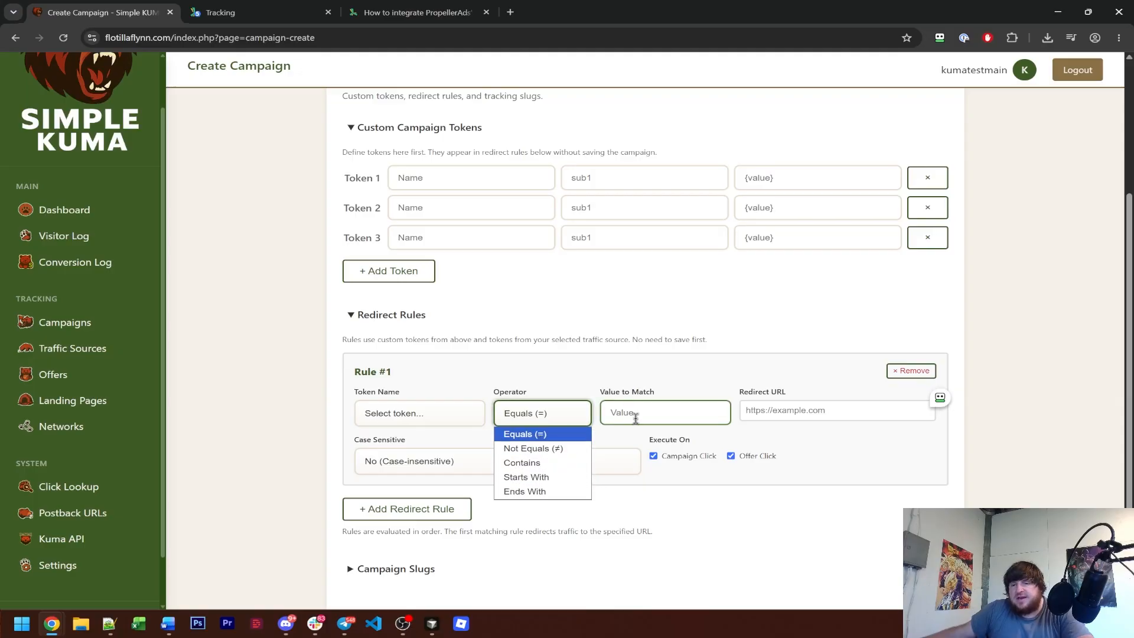
pyautogui.click(642, 331)
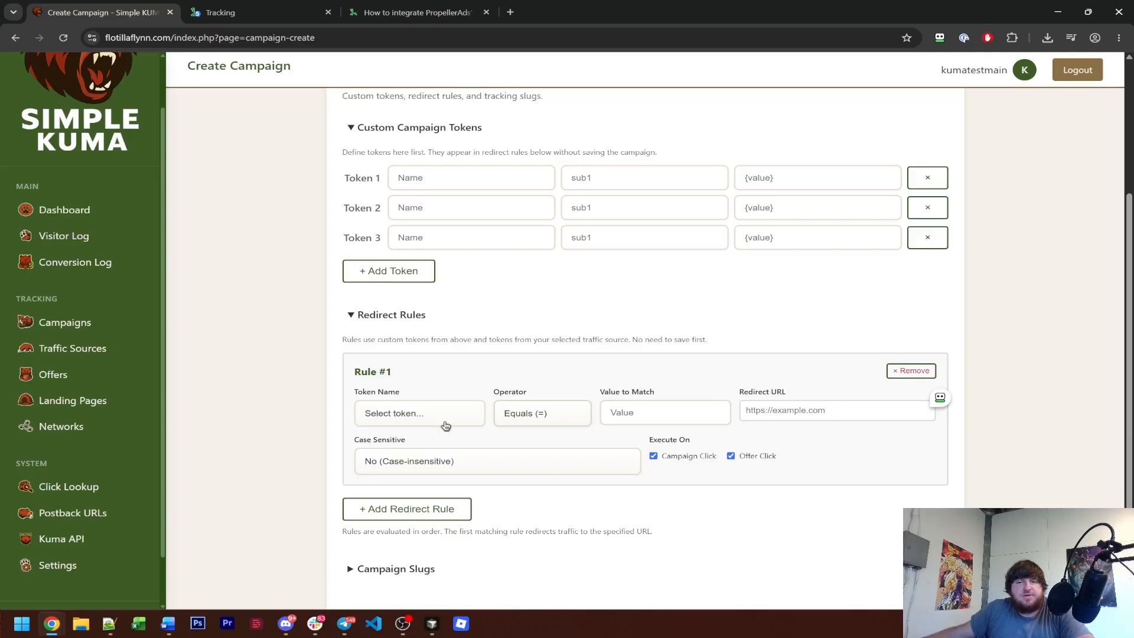
pyautogui.scroll(-1, 480, 458)
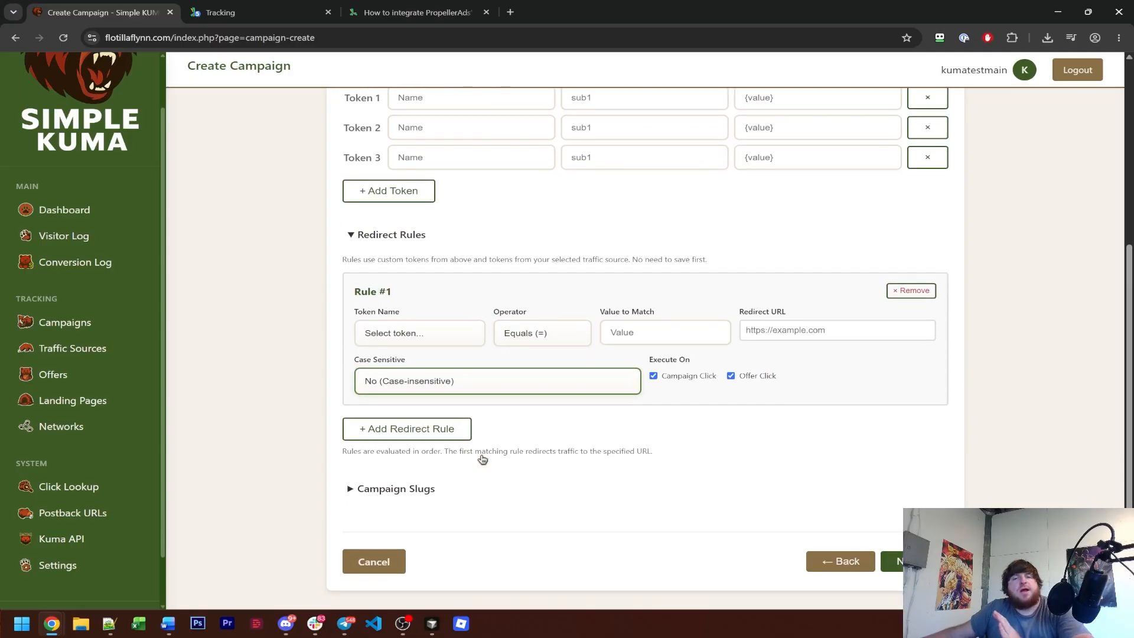
pyautogui.scroll(5, 556, 447)
pyautogui.scroll(-5, 554, 449)
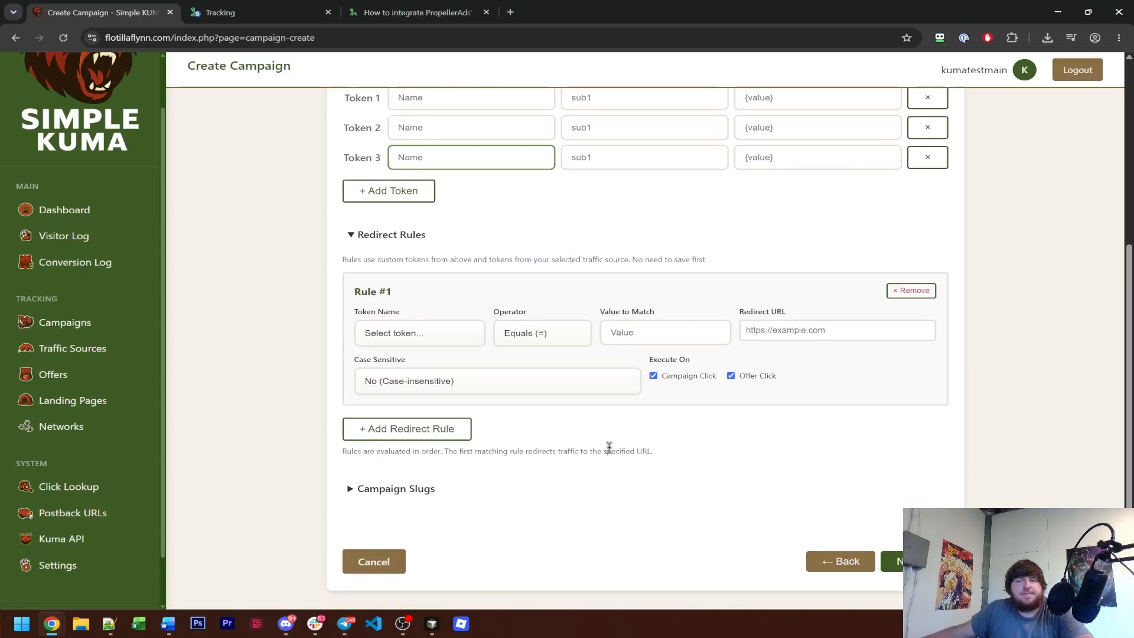
pyautogui.click(892, 561)
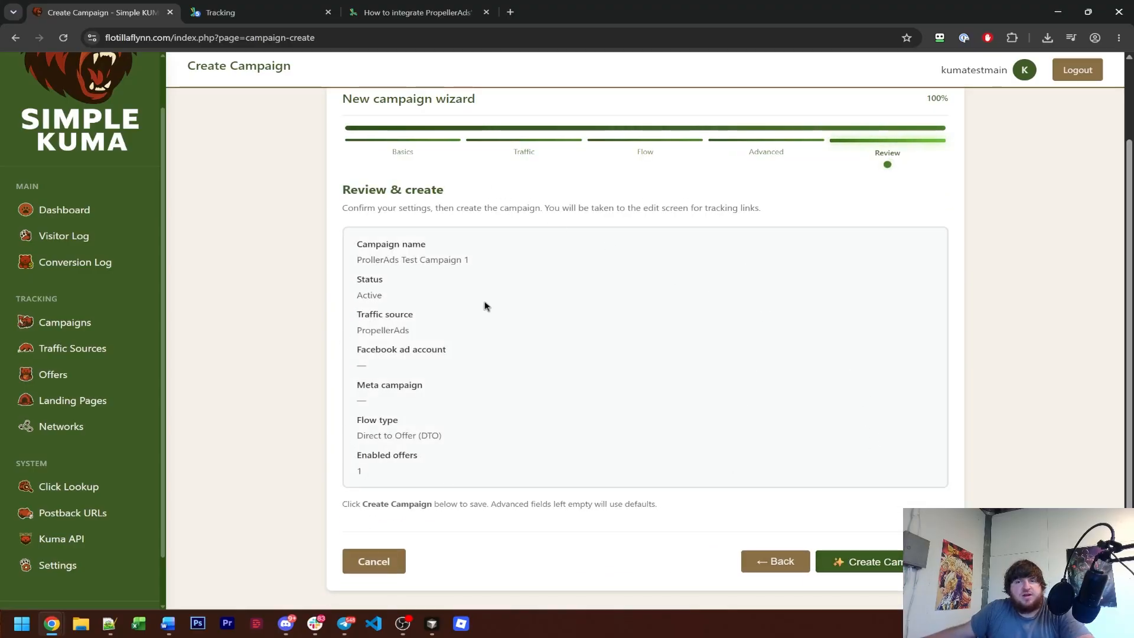
pyautogui.click(863, 561)
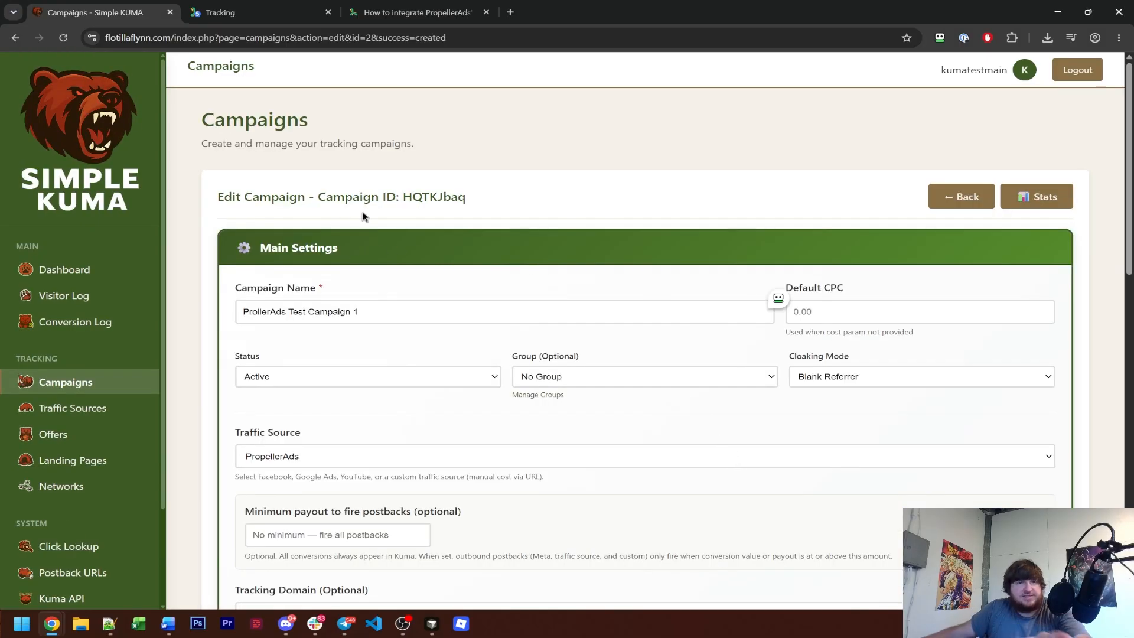
# Copy the new campaign's default tracking link and paste it into the Notepad++ notes under "Campaign link:", removing the trailing empty line.
pyautogui.scroll(-2, 547, 215)
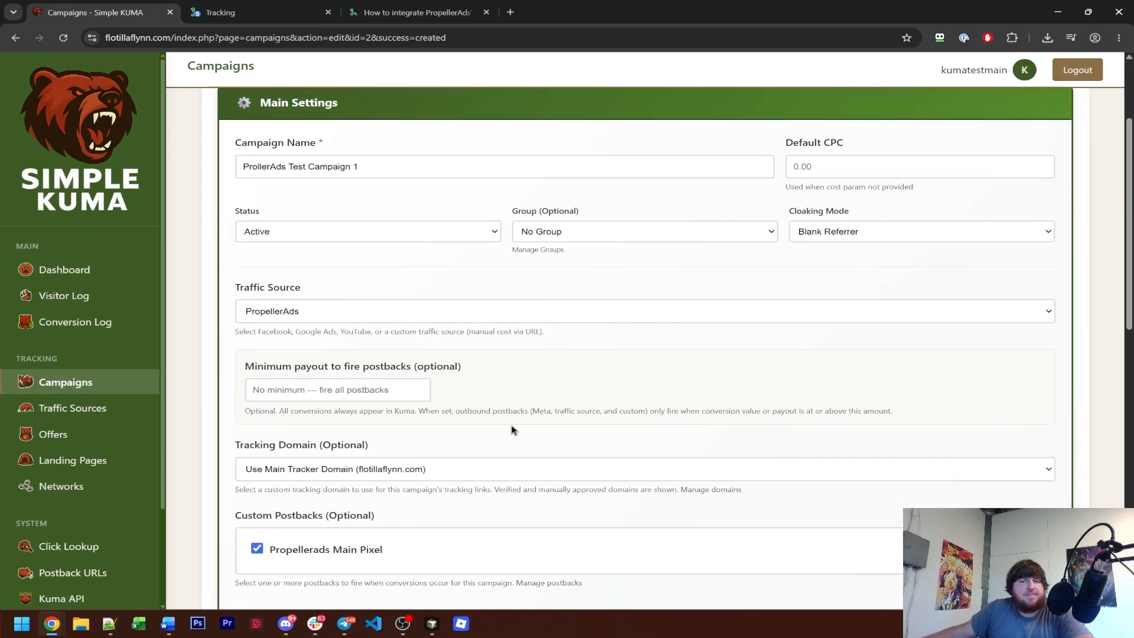
pyautogui.scroll(3, 519, 400)
pyautogui.scroll(-2, 693, 414)
pyautogui.scroll(-2, 693, 414)
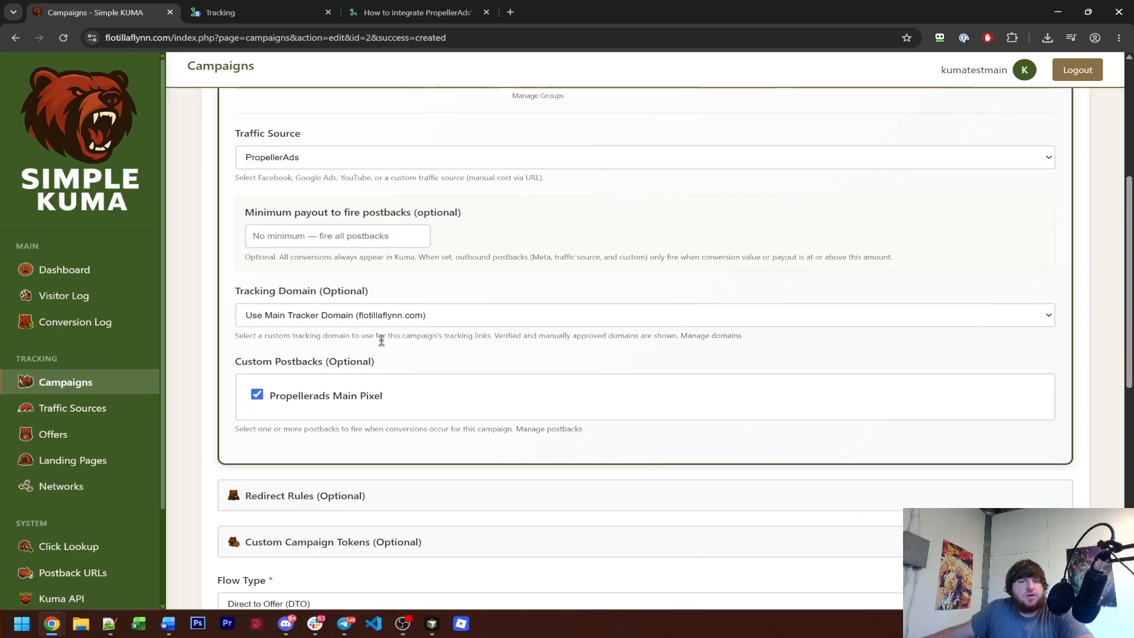
pyautogui.scroll(-6, 367, 410)
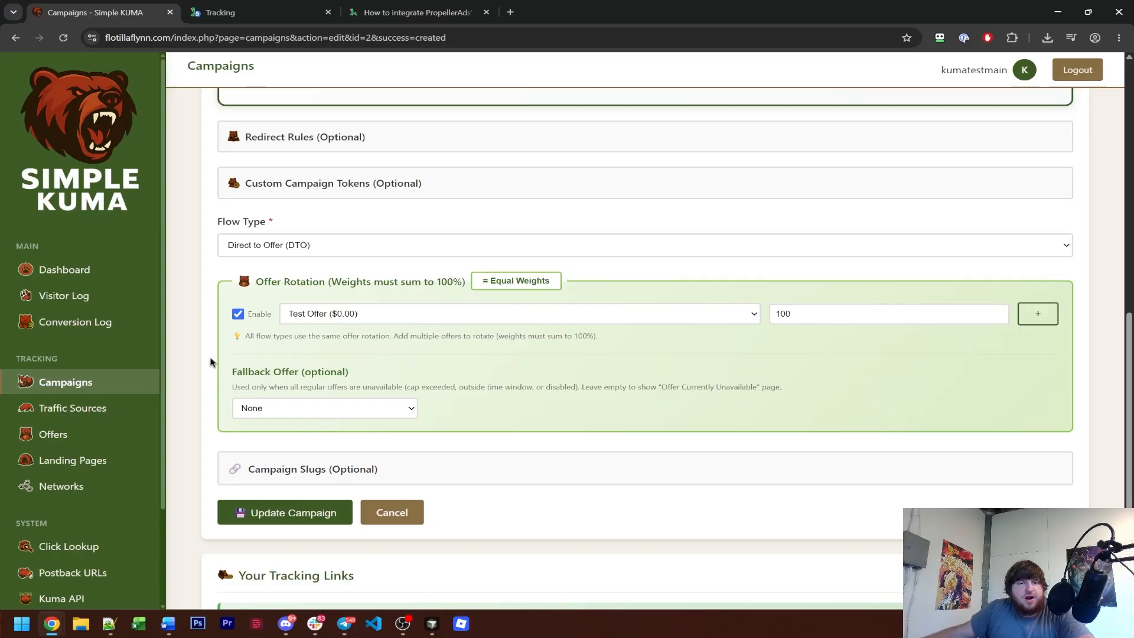
pyautogui.scroll(-3, 405, 399)
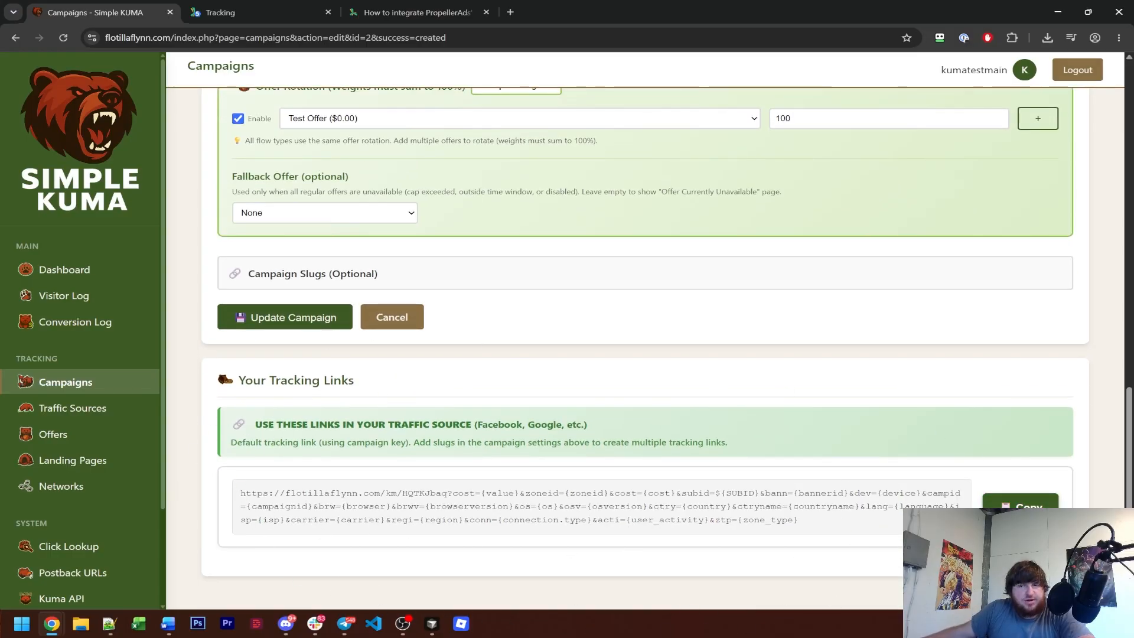
pyautogui.click(1020, 511)
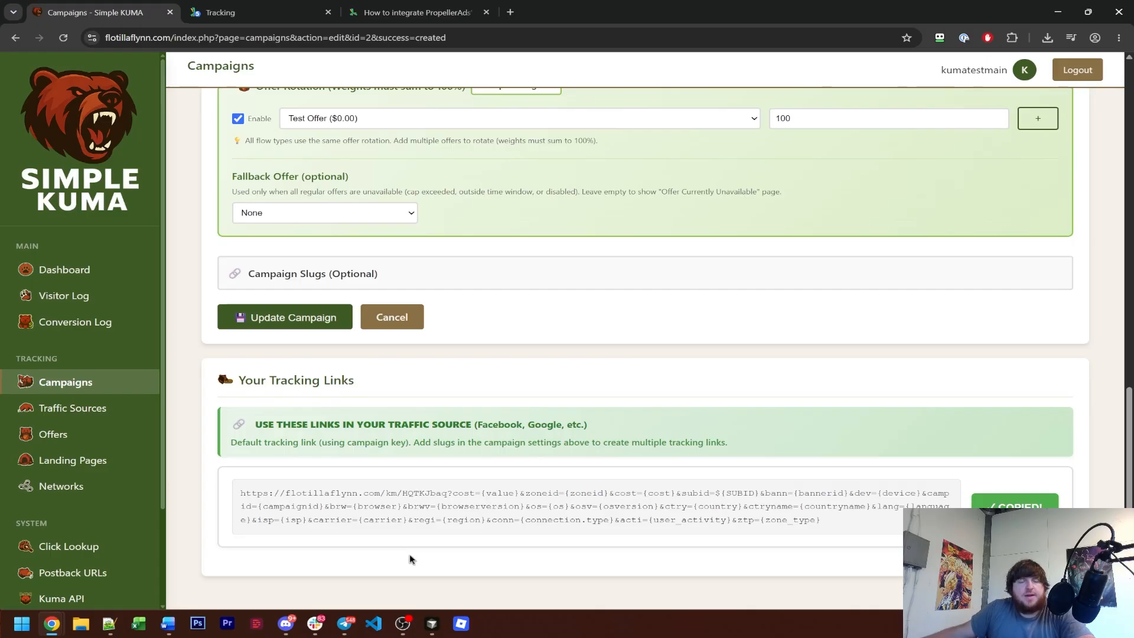
pyautogui.click(115, 624)
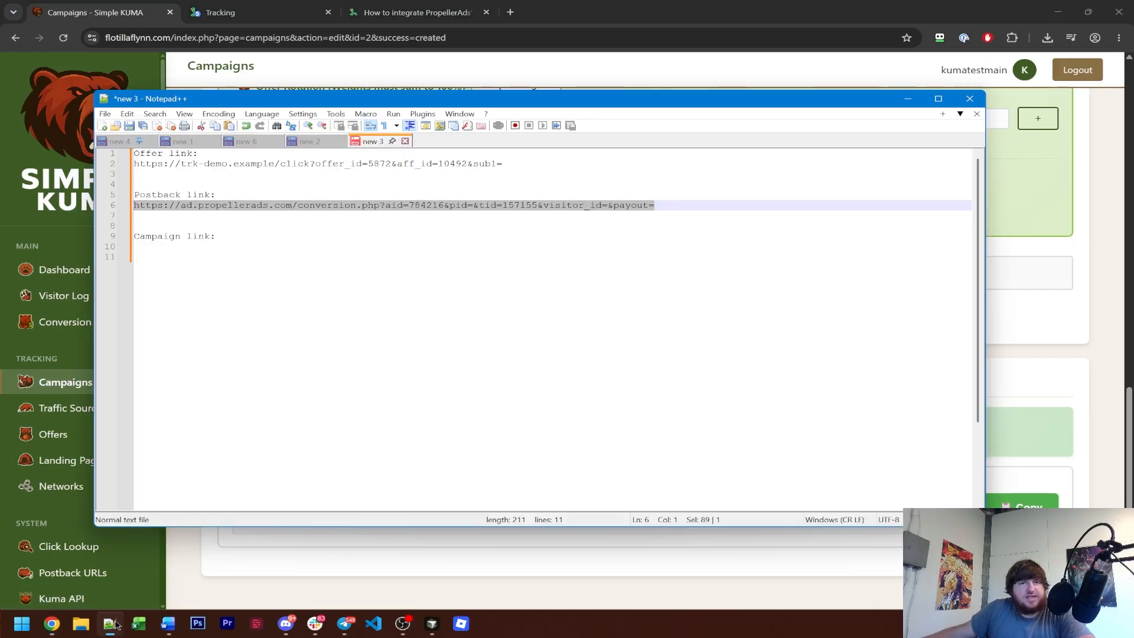
pyautogui.click(198, 245)
pyautogui.hotkey('ctrl', 'v')
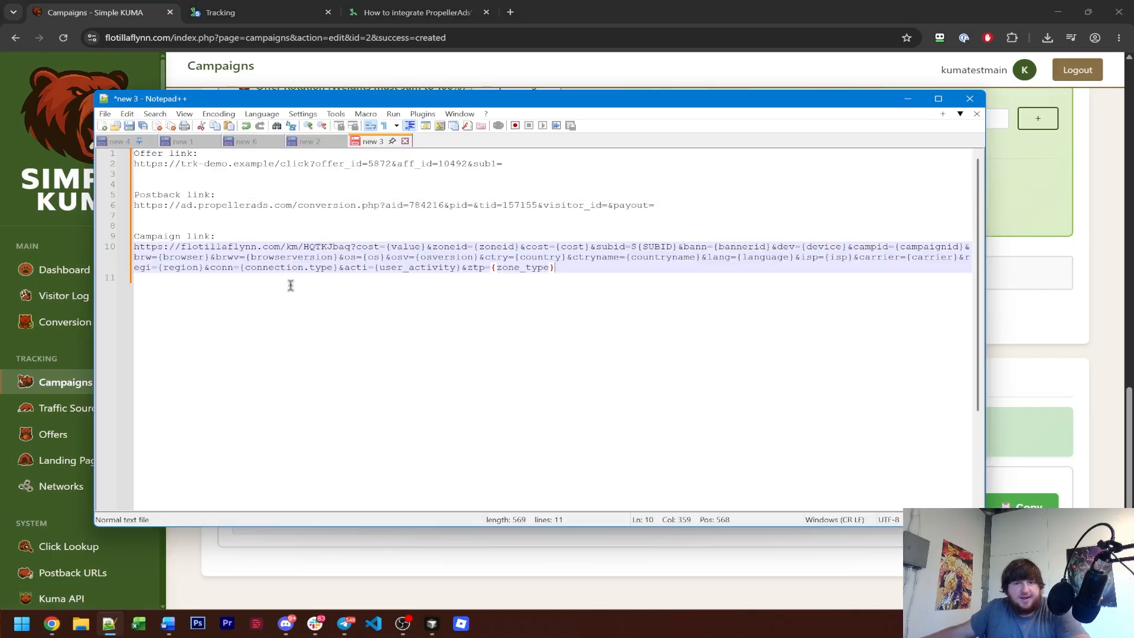
pyautogui.click(291, 281)
pyautogui.press('BackSpace')
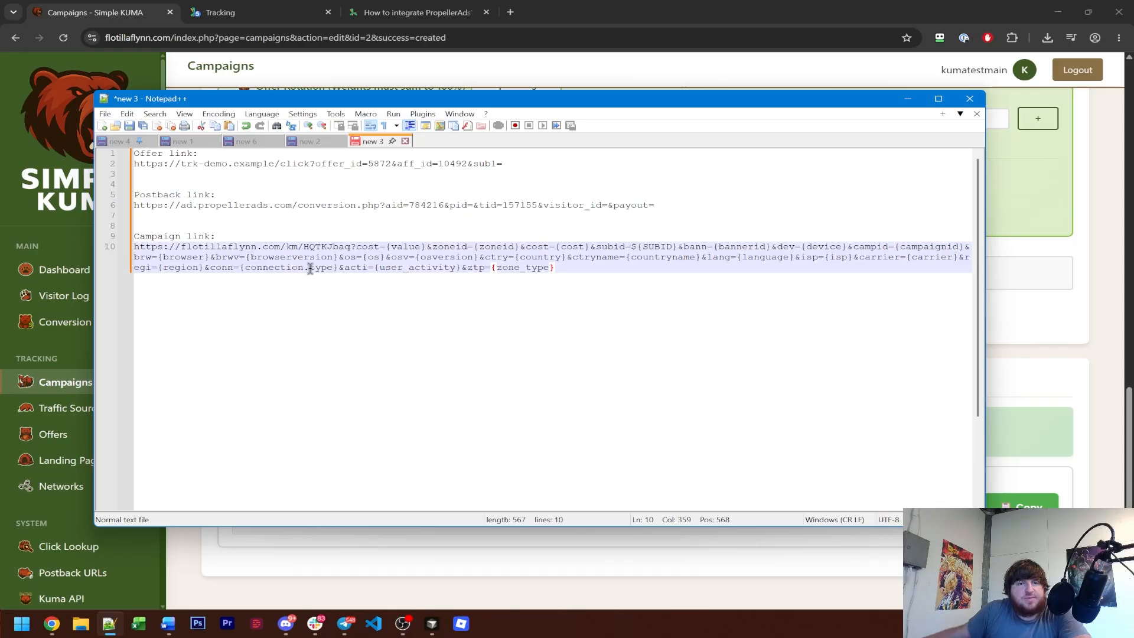
# Select the whole campaign link in the notes and copy it.
pyautogui.moveTo(612, 273); pyautogui.dragTo(127, 244)
pyautogui.click(608, 286)
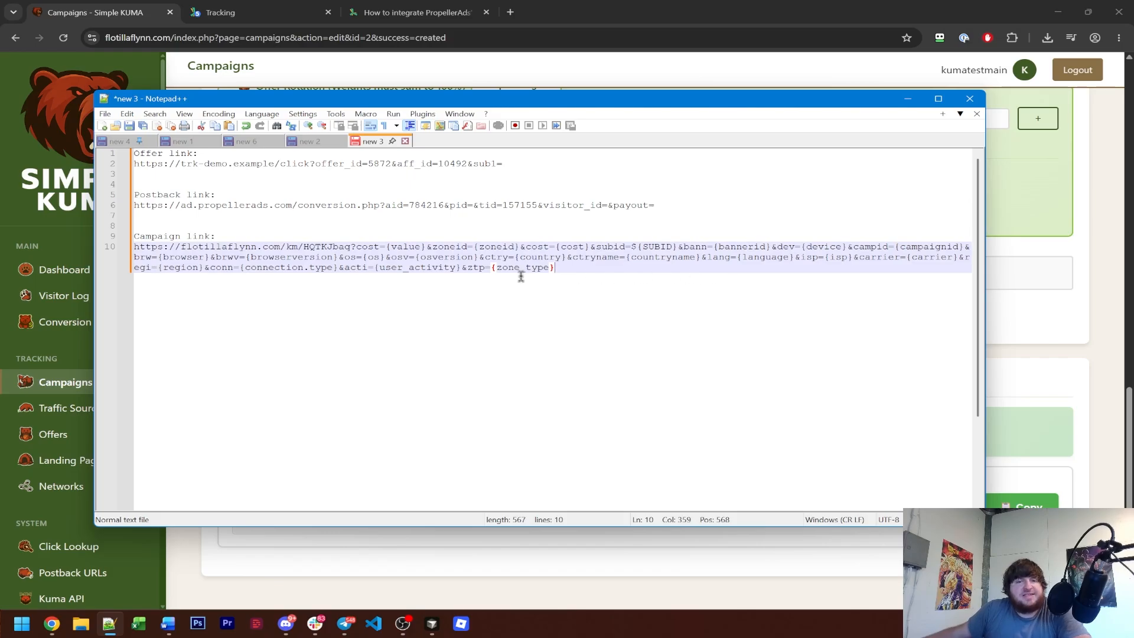
pyautogui.moveTo(521, 276); pyautogui.dragTo(118, 246)
pyautogui.rightClick(148, 250)
pyautogui.click(195, 269)
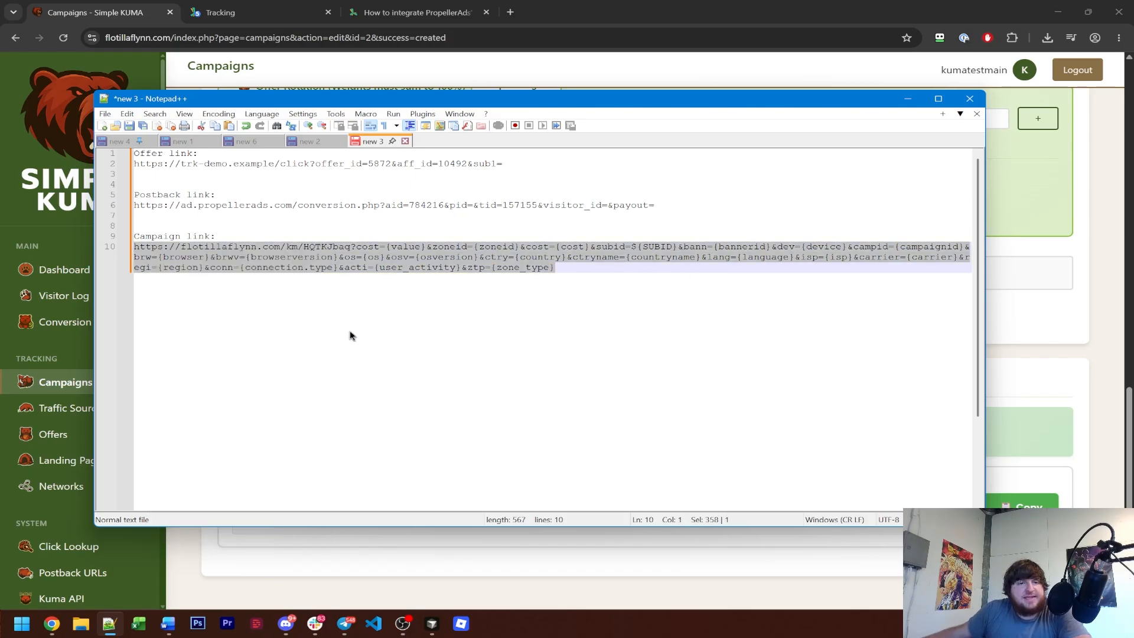
# Switch to PropellerAds in the browser and start a new campaign with the Push Notifications advertising format.
pyautogui.click(906, 100)
pyautogui.click(417, 11)
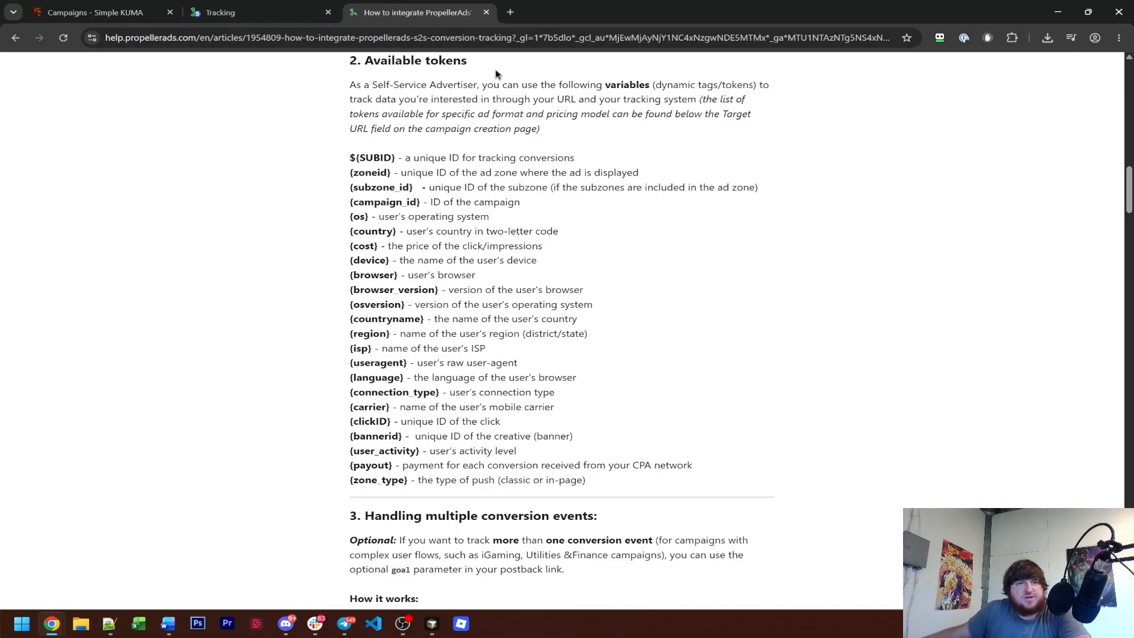
pyautogui.scroll(10, 284, 59)
pyautogui.click(260, 12)
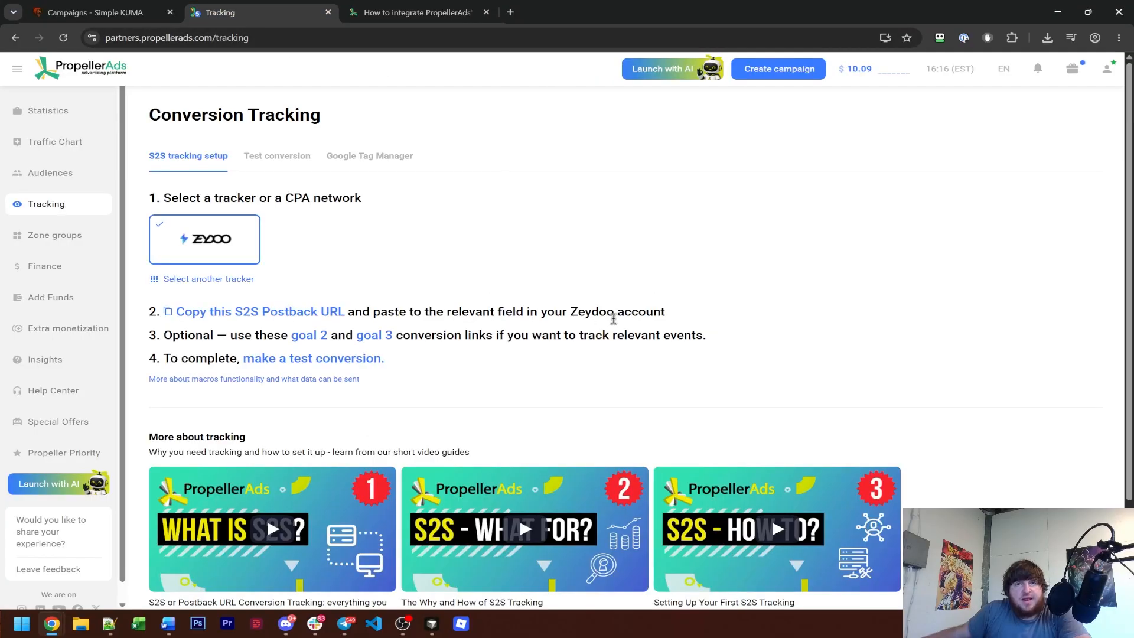
pyautogui.click(788, 69)
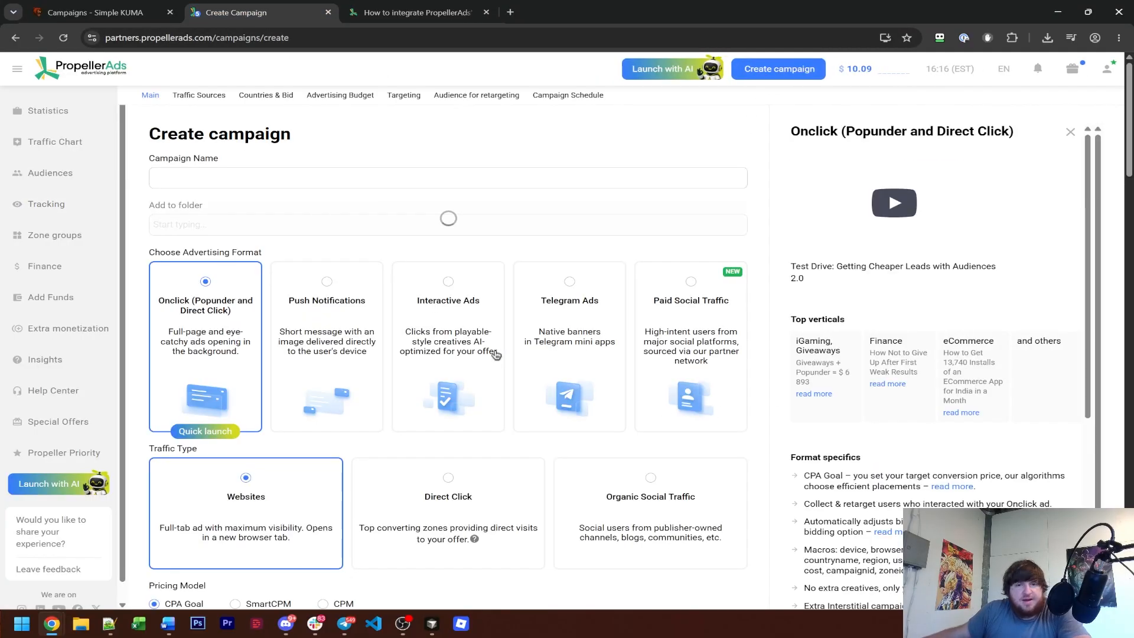
pyautogui.click(325, 325)
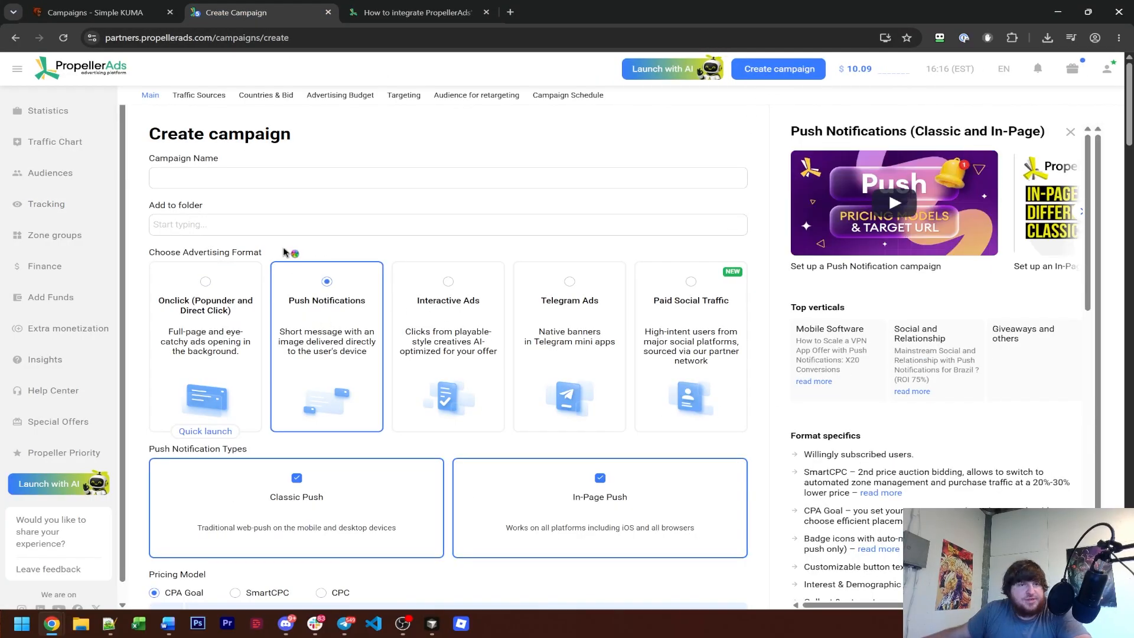
# Reuse the Simple Kuma name "ProllerAds Test Campaign 1" as the PropellerAds campaign name, and close the S2S integration help article.
pyautogui.click(273, 180)
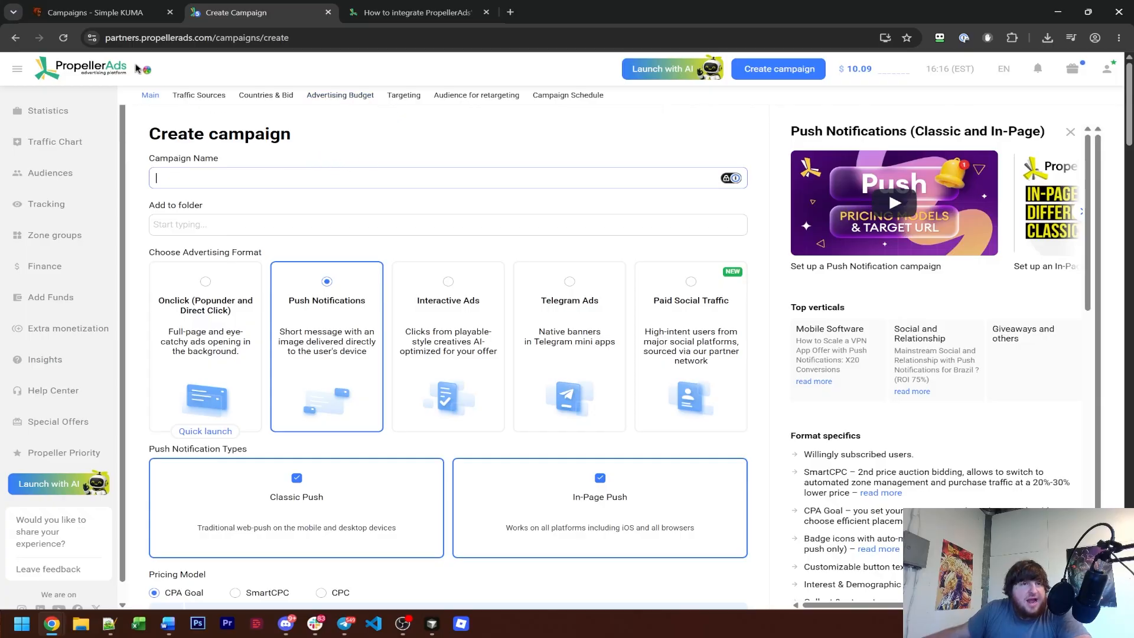
pyautogui.click(110, 20)
pyautogui.scroll(20, 356, 518)
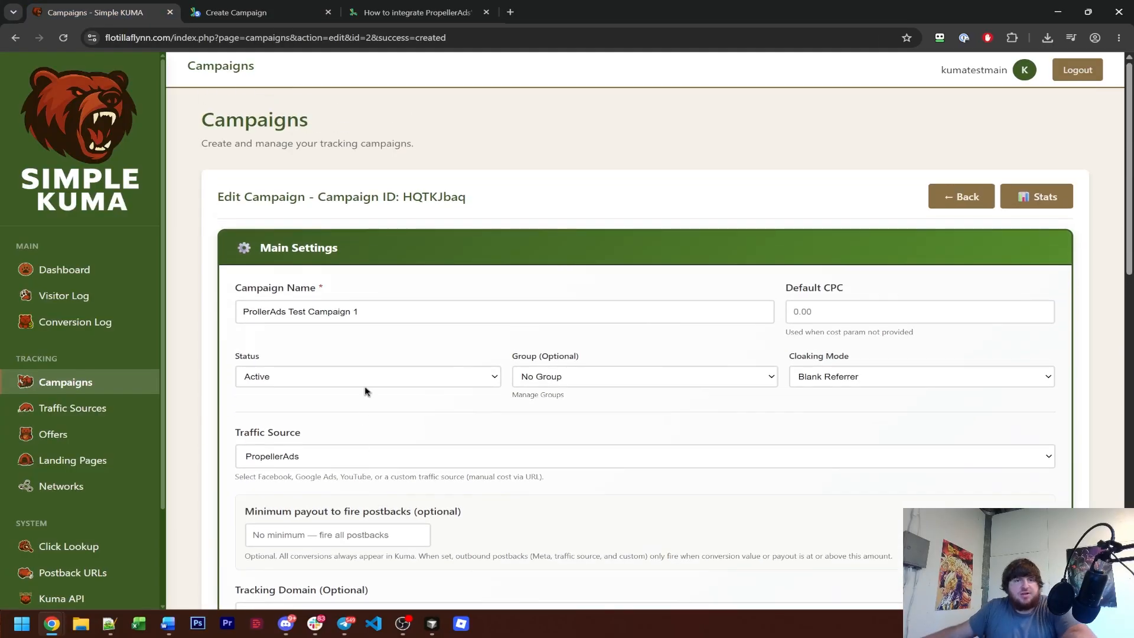
pyautogui.click(368, 309)
pyautogui.tripleClick(370, 311)
pyautogui.click(417, 12)
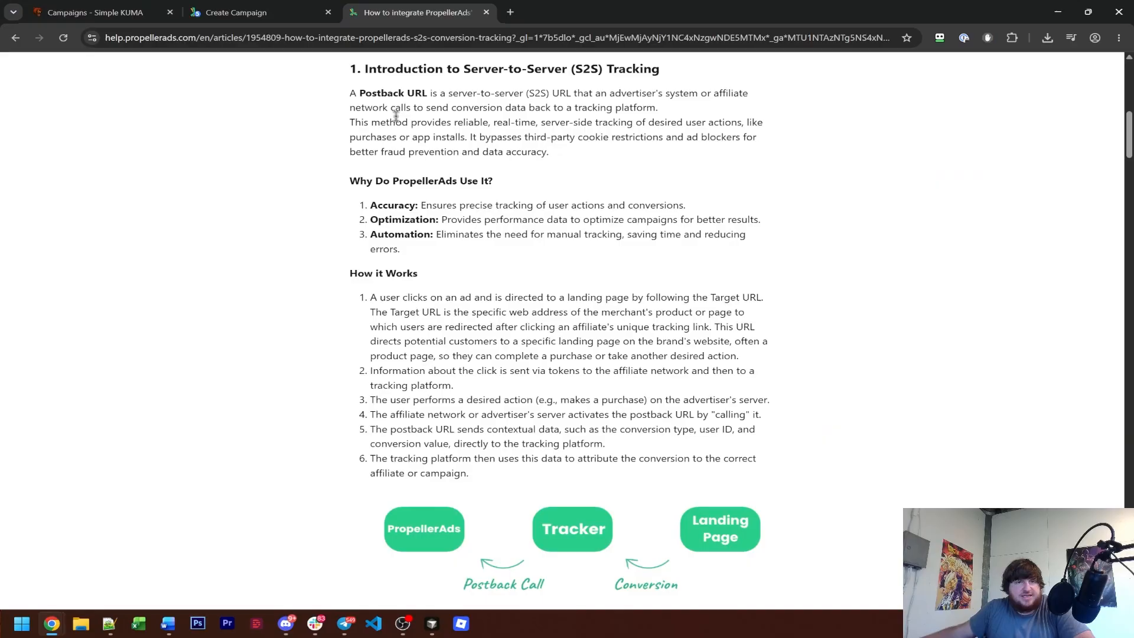
pyautogui.click(260, 13)
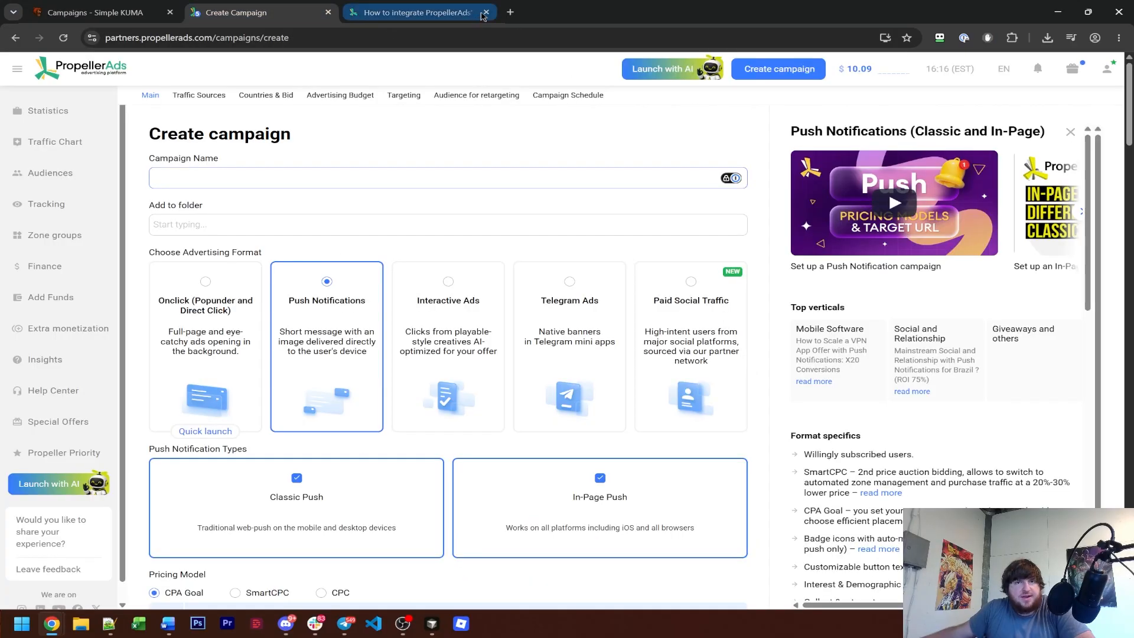
pyautogui.click(481, 14)
pyautogui.click(485, 12)
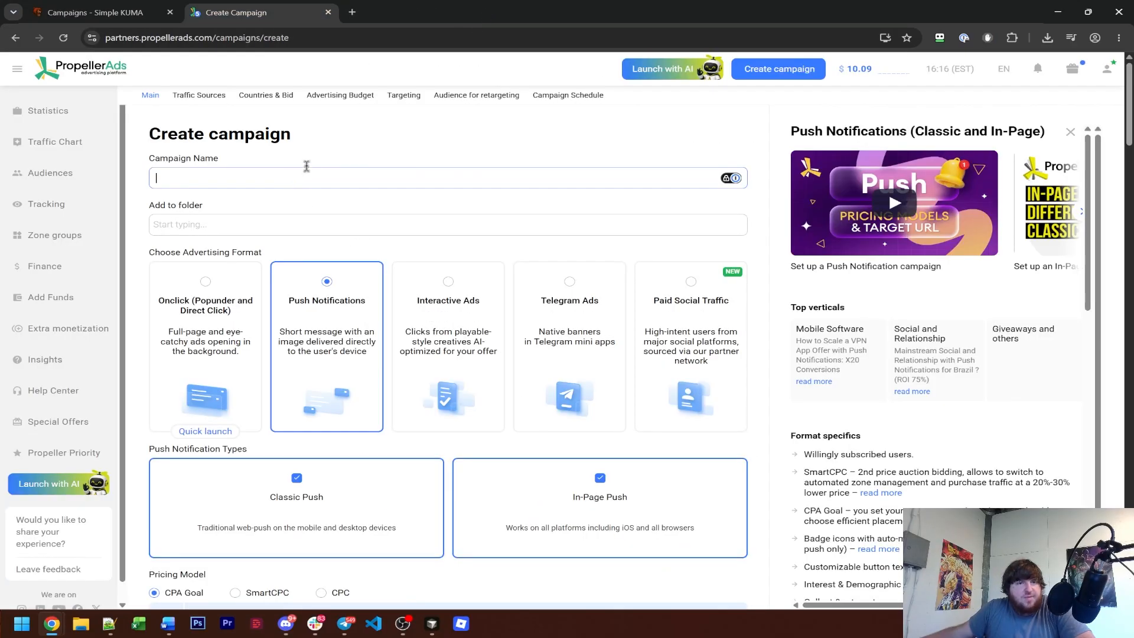
pyautogui.hotkey('ctrl', 'v')
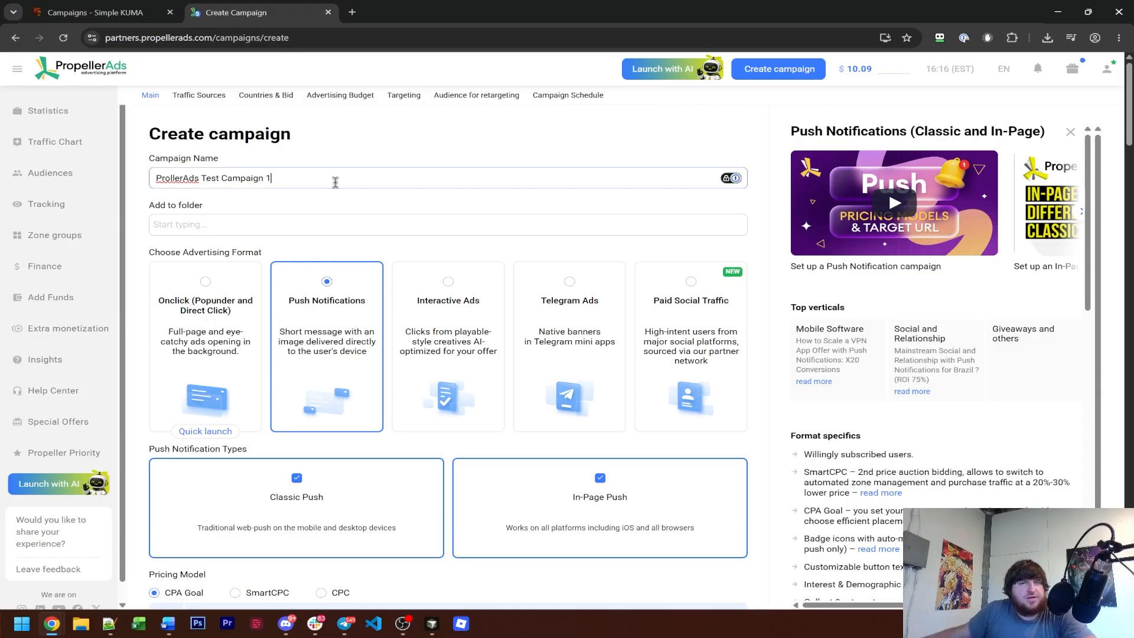
# Choose the SmartCPC pricing model for the Classic Push and In-Page Push campaign.
pyautogui.scroll(-4, 348, 254)
pyautogui.click(607, 255)
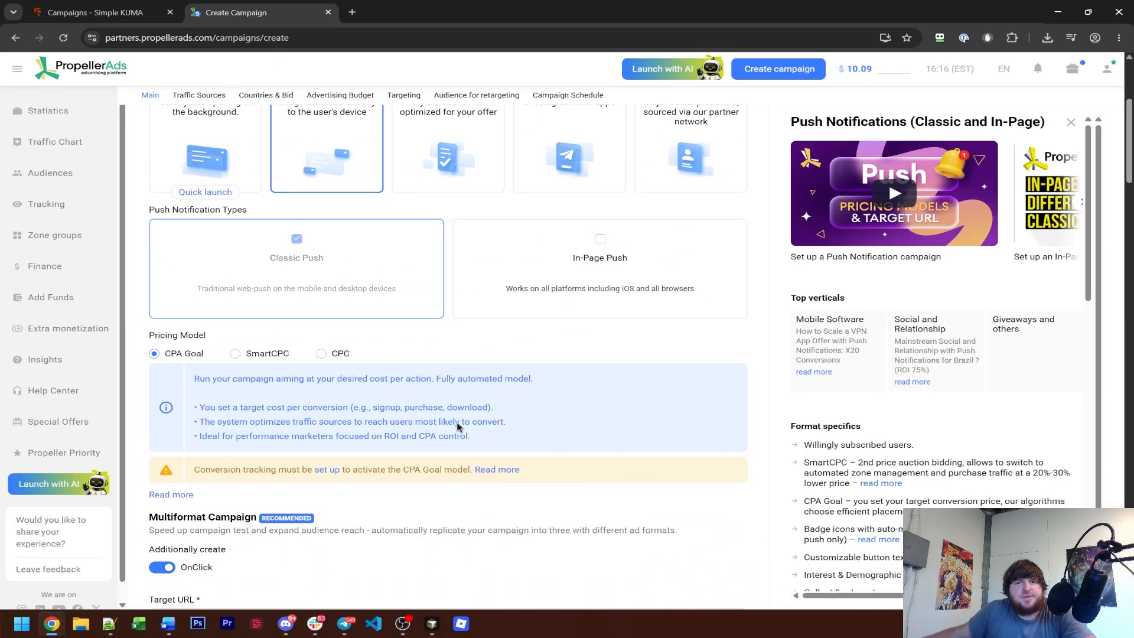
pyautogui.scroll(-2, 383, 374)
pyautogui.click(245, 234)
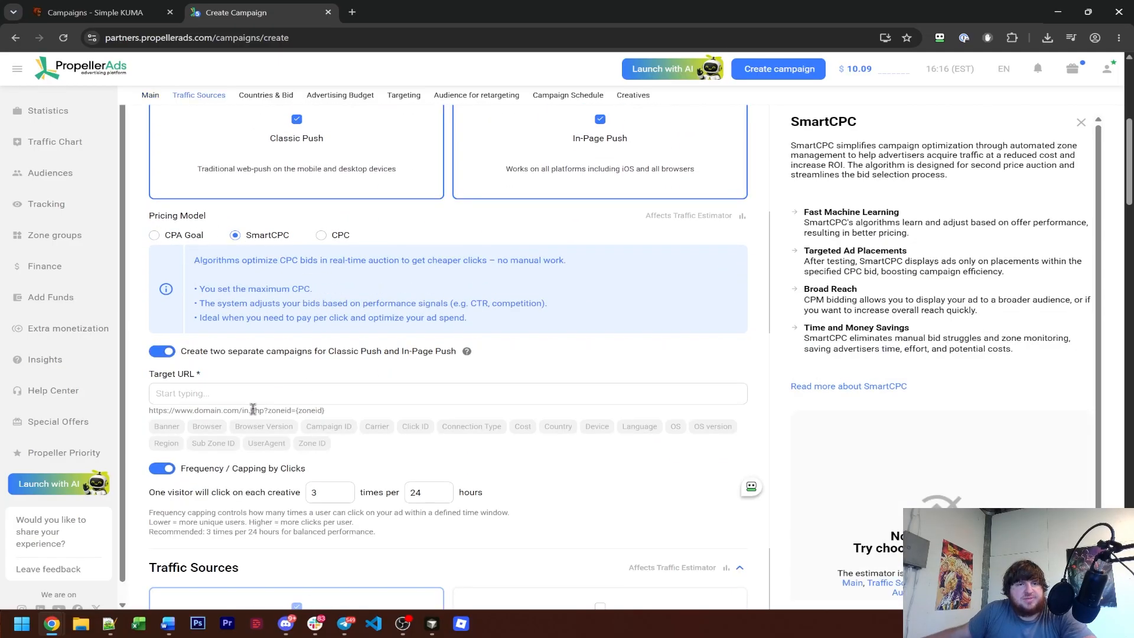
# Copy the campaign link from the Notepad++ notes and paste it as the PropellerAds campaign's Target URL.
pyautogui.scroll(-2, 208, 274)
pyautogui.click(208, 273)
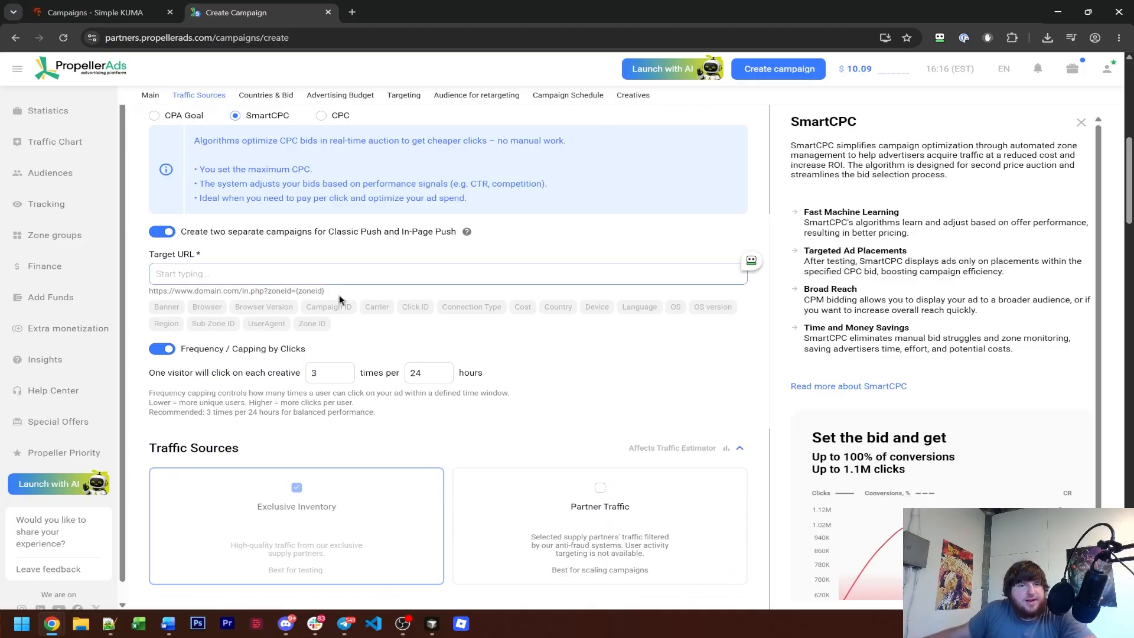
pyautogui.click(109, 623)
pyautogui.rightClick(521, 260)
pyautogui.click(559, 280)
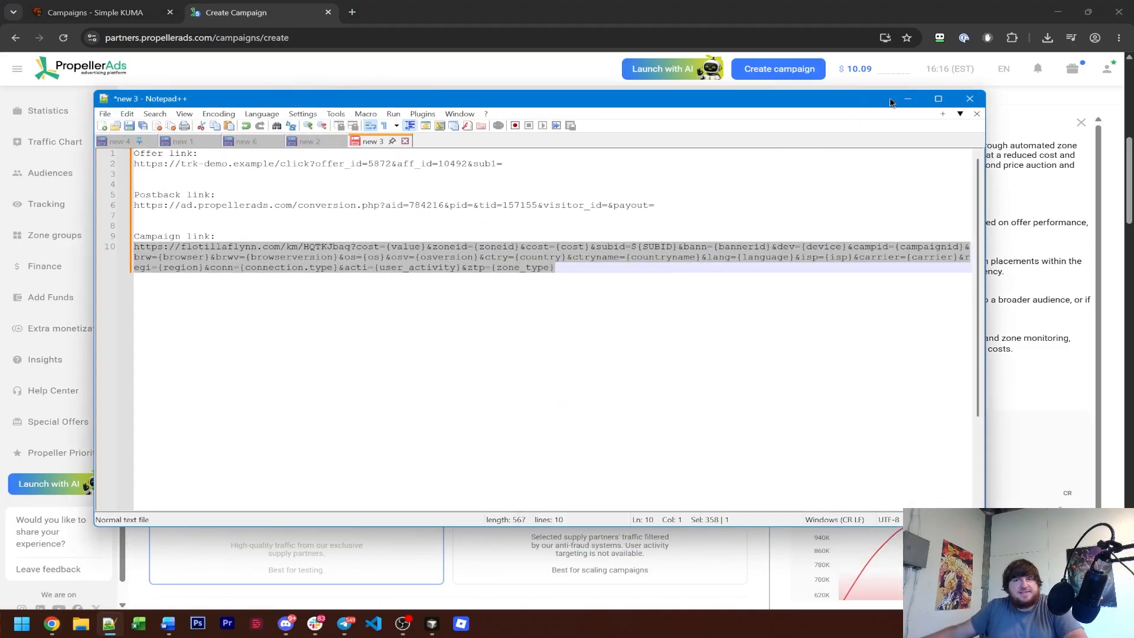
pyautogui.click(903, 100)
pyautogui.click(281, 277)
pyautogui.hotkey('ctrl', 'v')
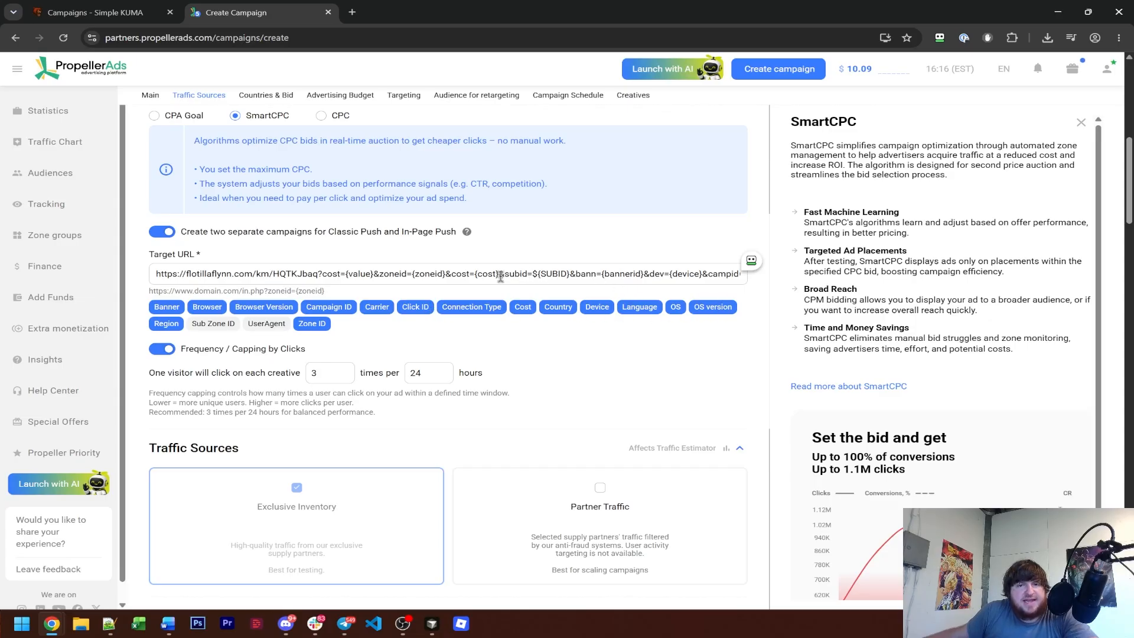
# Clear the Target URL and paste the complete campaign tracking link with its tokens in again.
pyautogui.moveTo(476, 275); pyautogui.dragTo(481, 276)
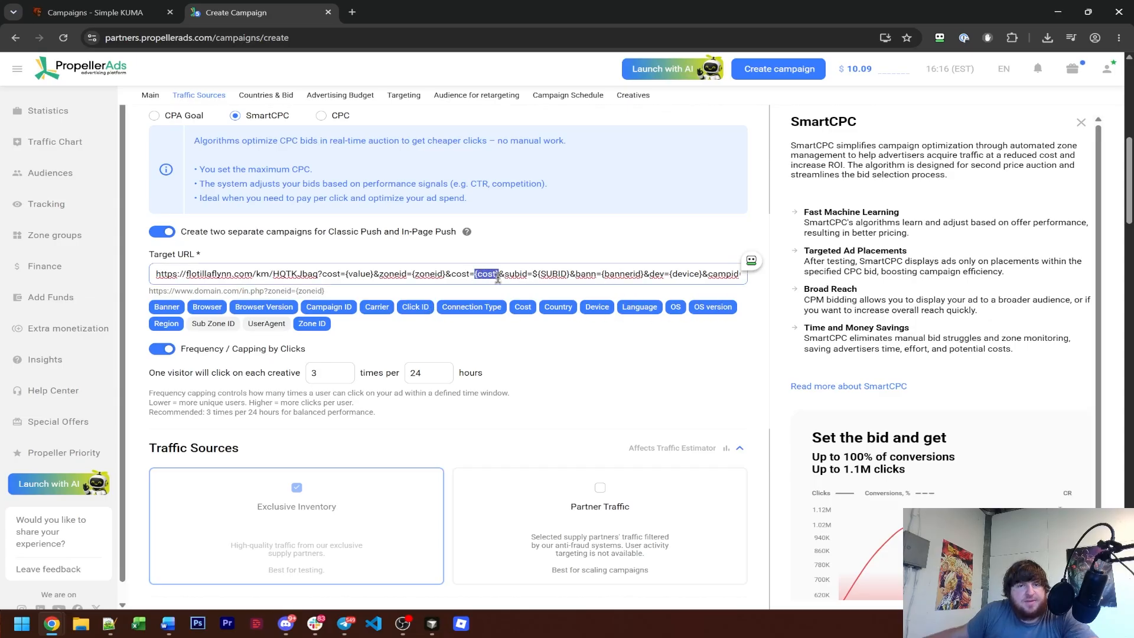
pyautogui.click(234, 277)
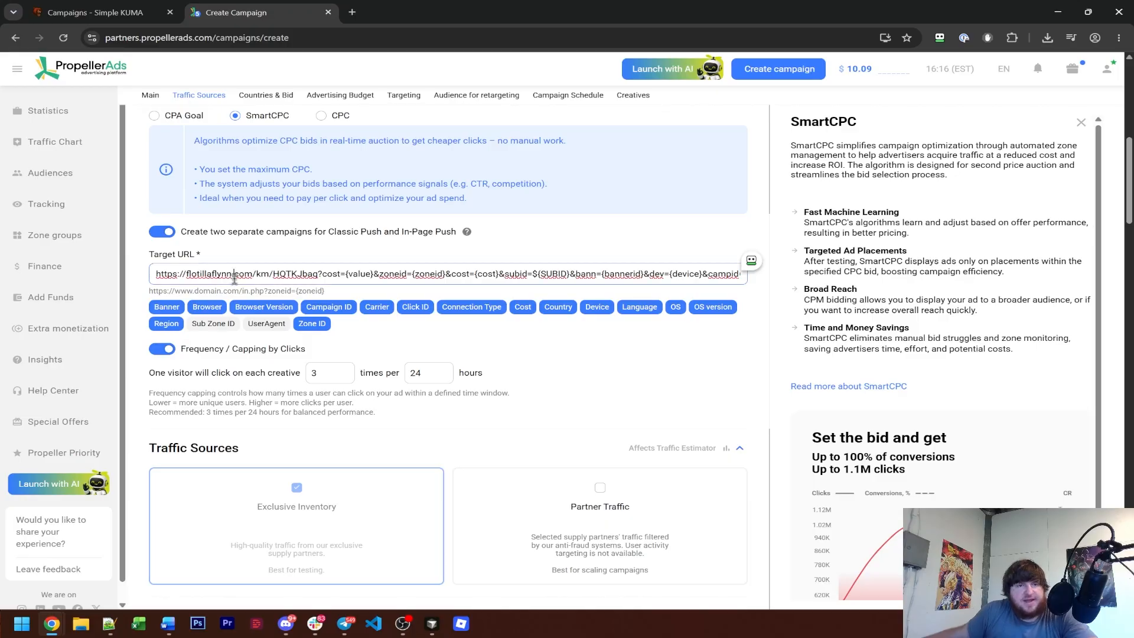
pyautogui.hotkey('ctrl', 'a')
pyautogui.press('BackSpace')
pyautogui.hotkey('ctrl', 'v')
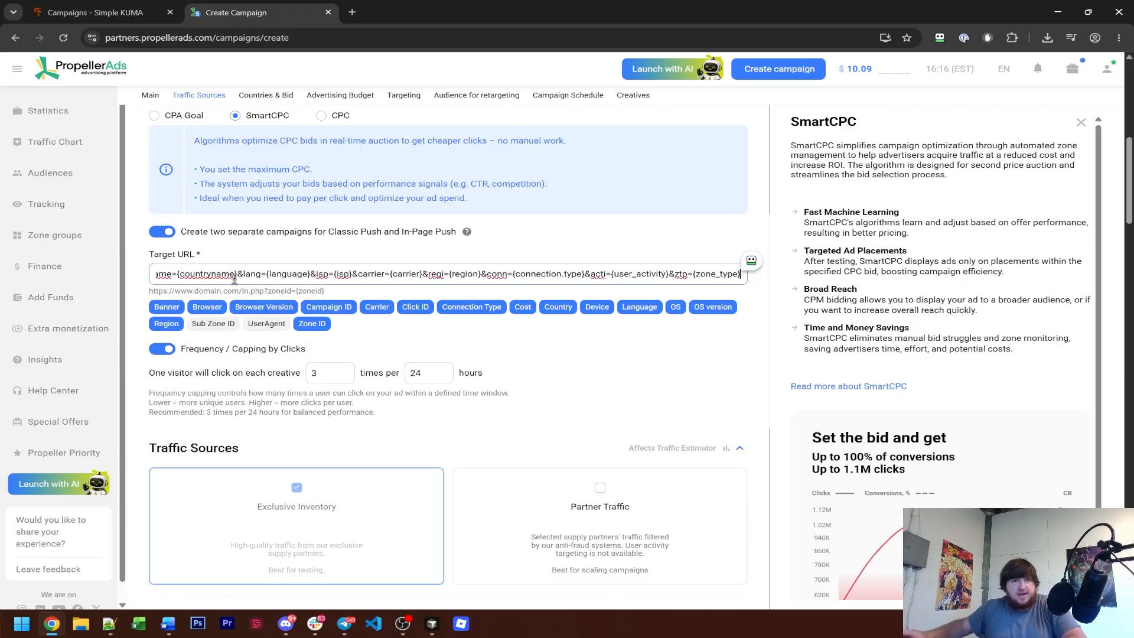
pyautogui.click(645, 382)
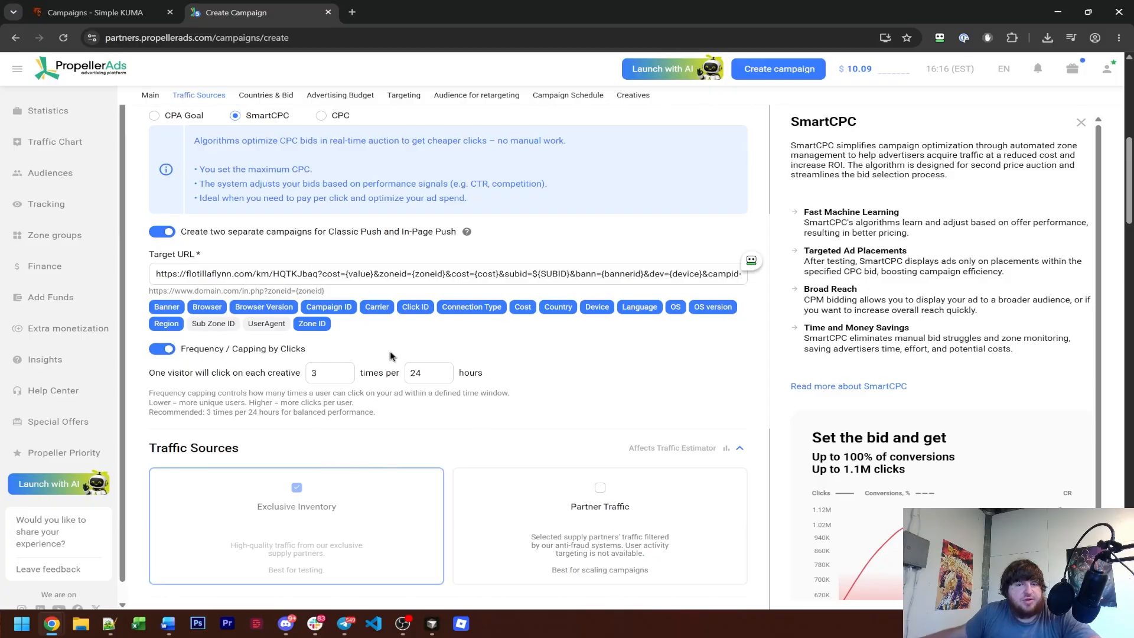
# Look over the remaining campaign form sections, from traffic sources, countries and budget through targeting, retargeting, creatives and launch options.
pyautogui.scroll(-4, 452, 405)
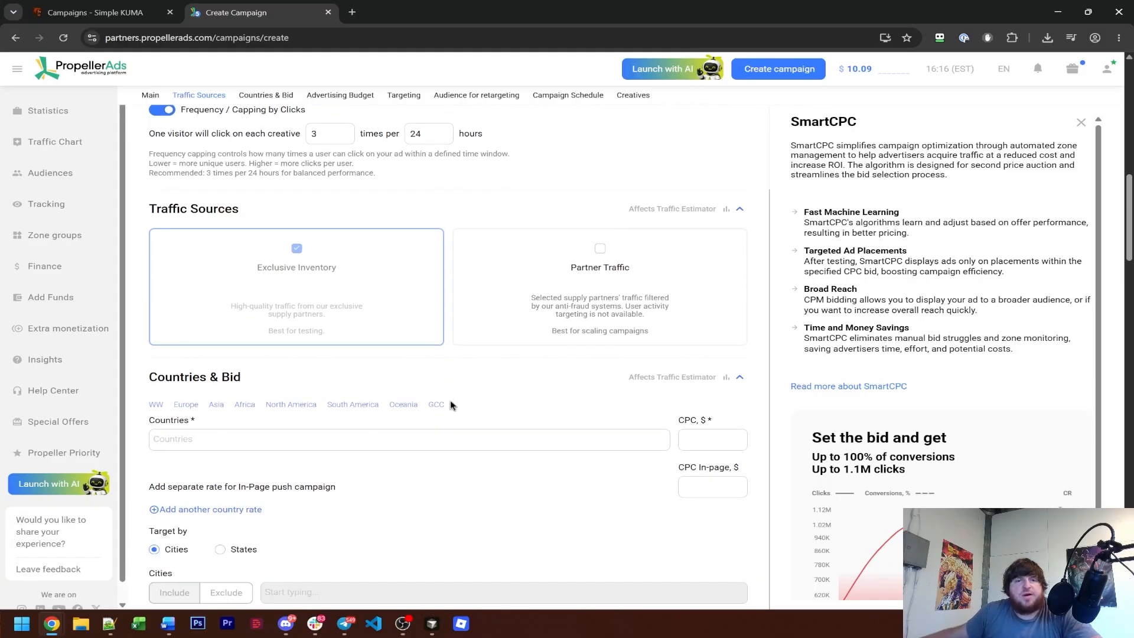
pyautogui.scroll(-3, 451, 405)
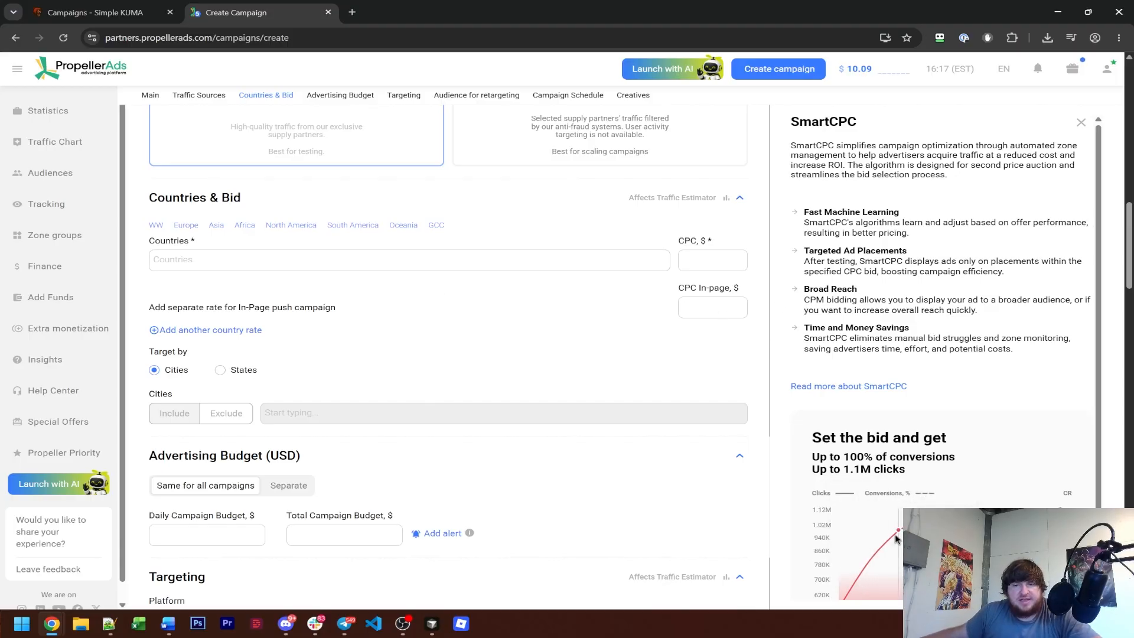
pyautogui.scroll(-8, 381, 412)
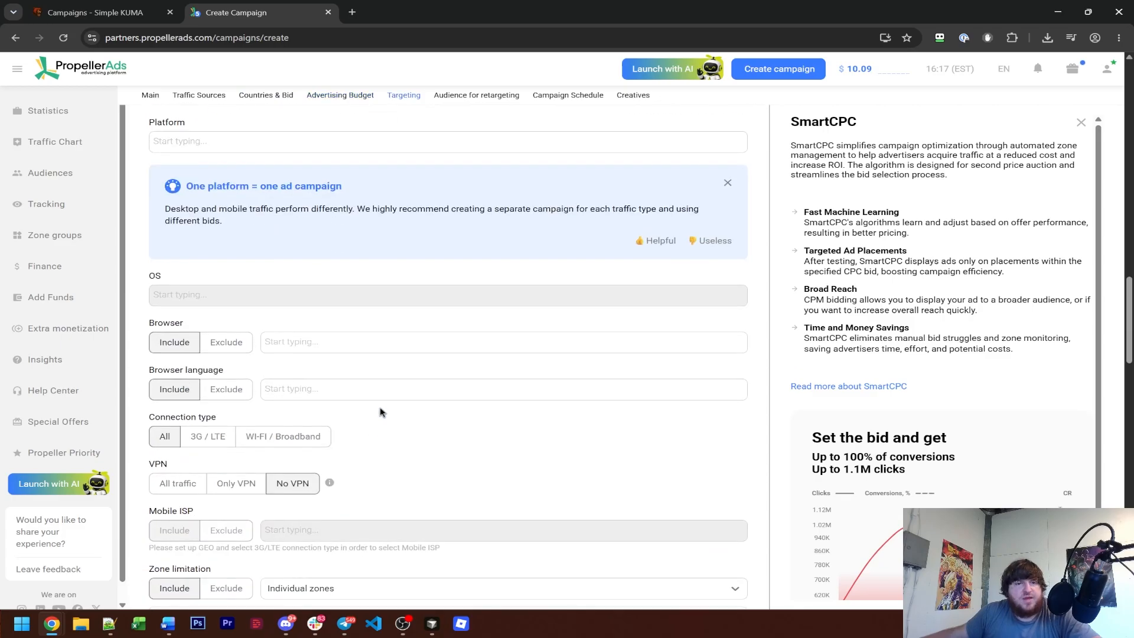
pyautogui.scroll(-15, 381, 412)
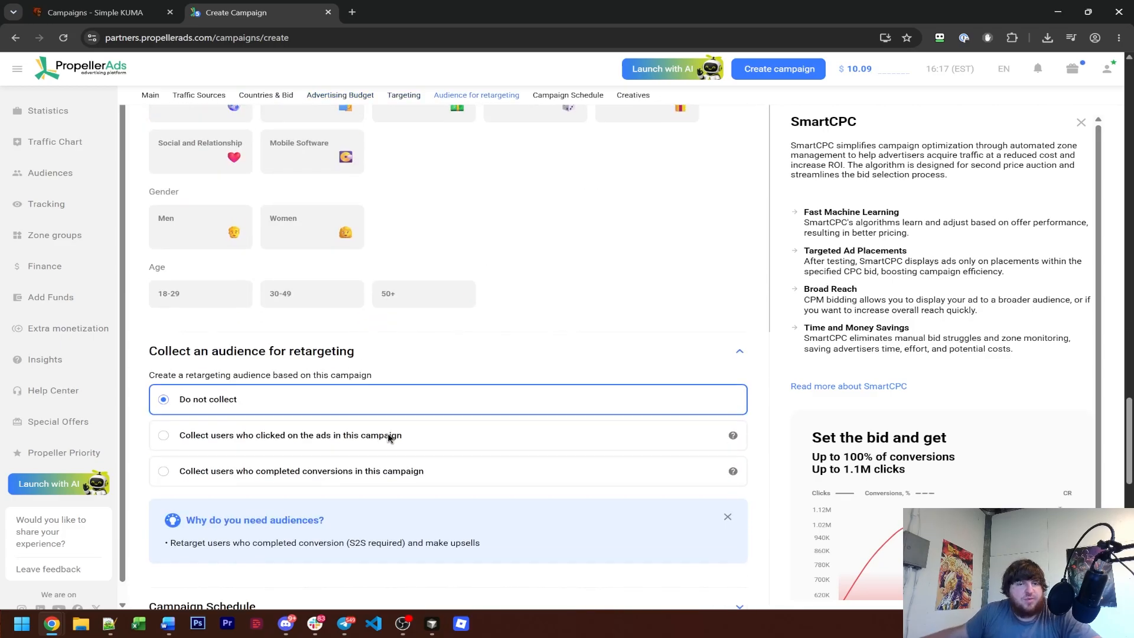
pyautogui.scroll(-8, 389, 438)
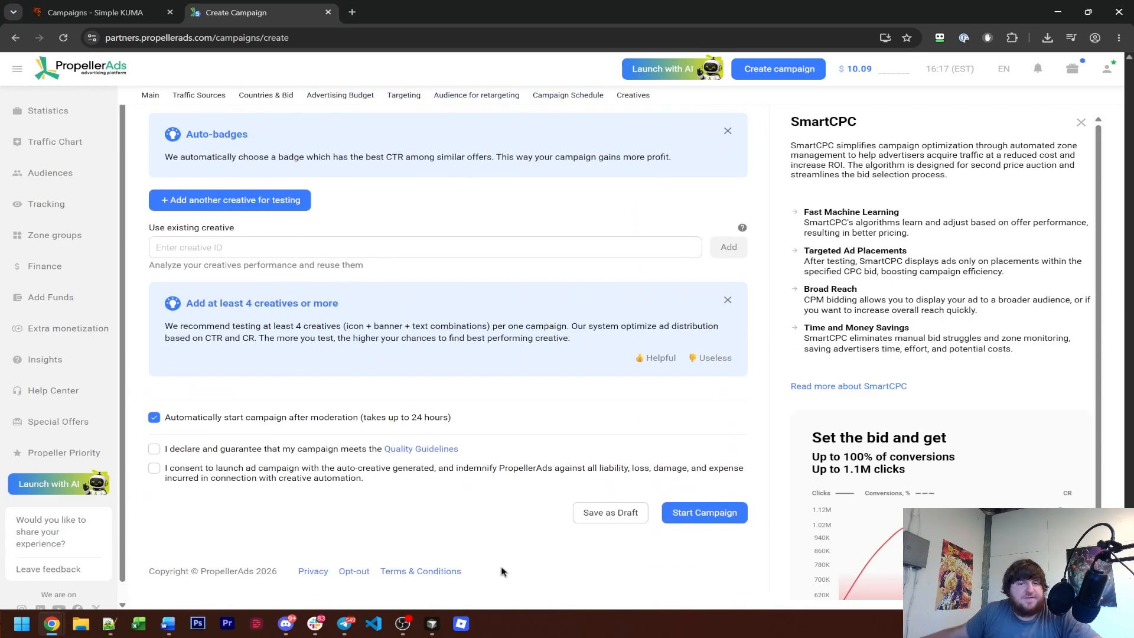
pyautogui.scroll(20, 507, 443)
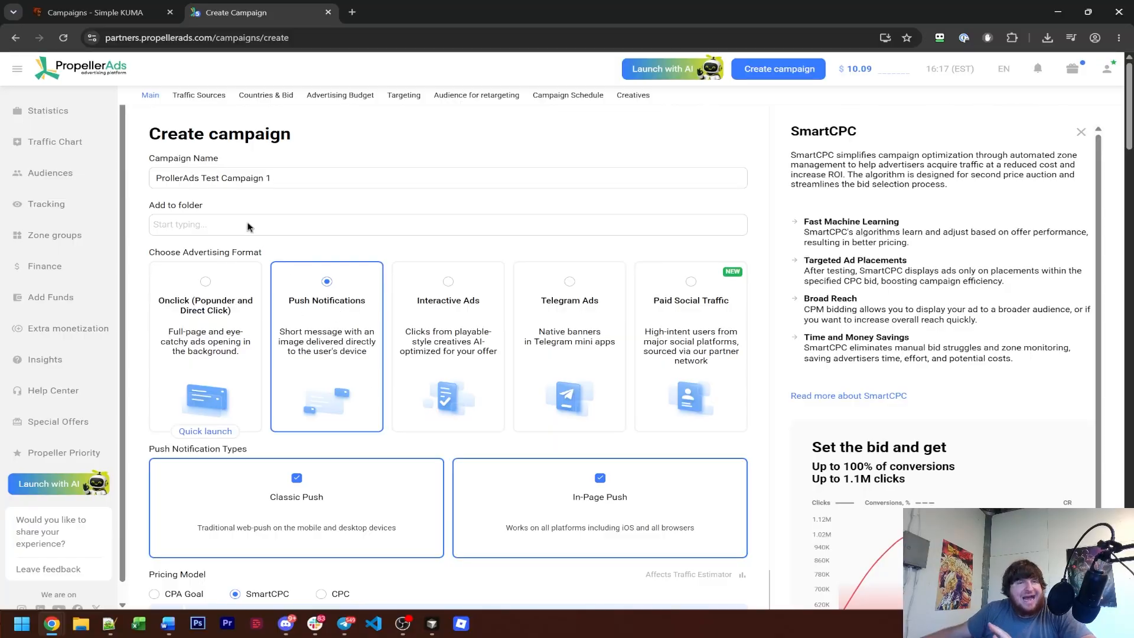
# Switch to Simple Kuma and view ProllerAds Test Campaign 1 in the campaign list and in the dashboard's performance table.
pyautogui.click(129, 21)
pyautogui.click(388, 288)
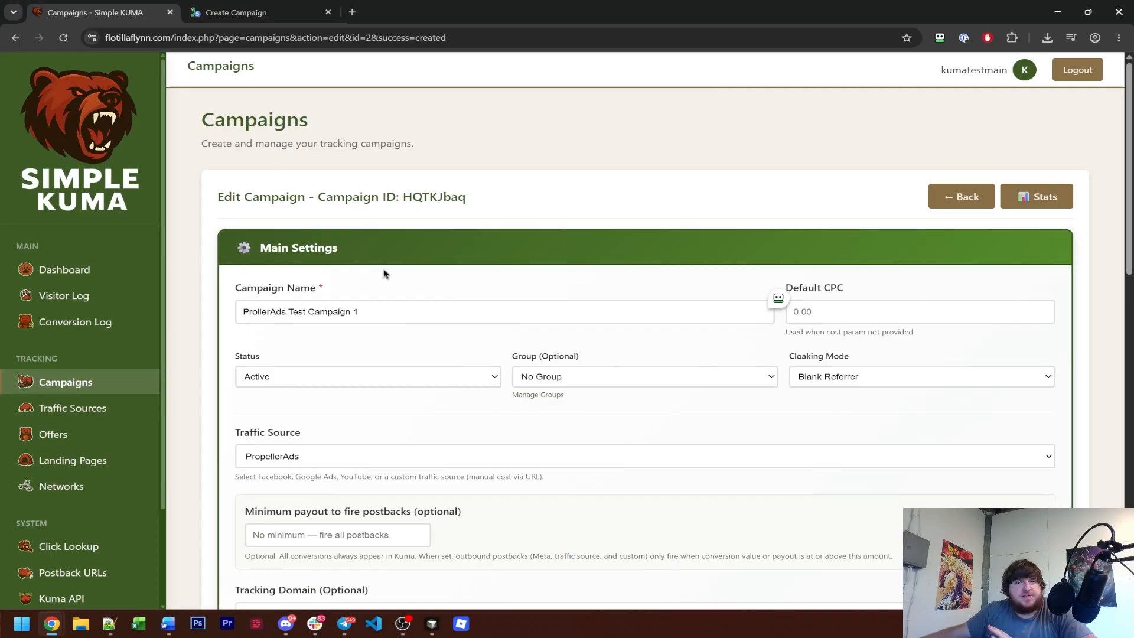
pyautogui.scroll(-1, 284, 301)
pyautogui.click(132, 376)
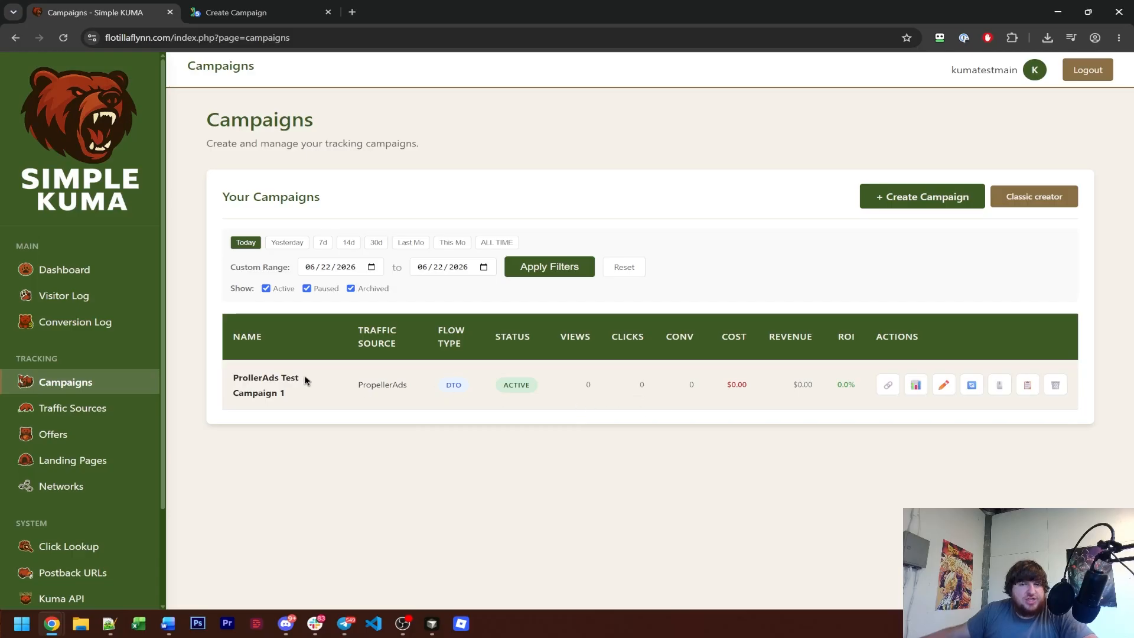
pyautogui.click(107, 271)
pyautogui.scroll(-5, 673, 457)
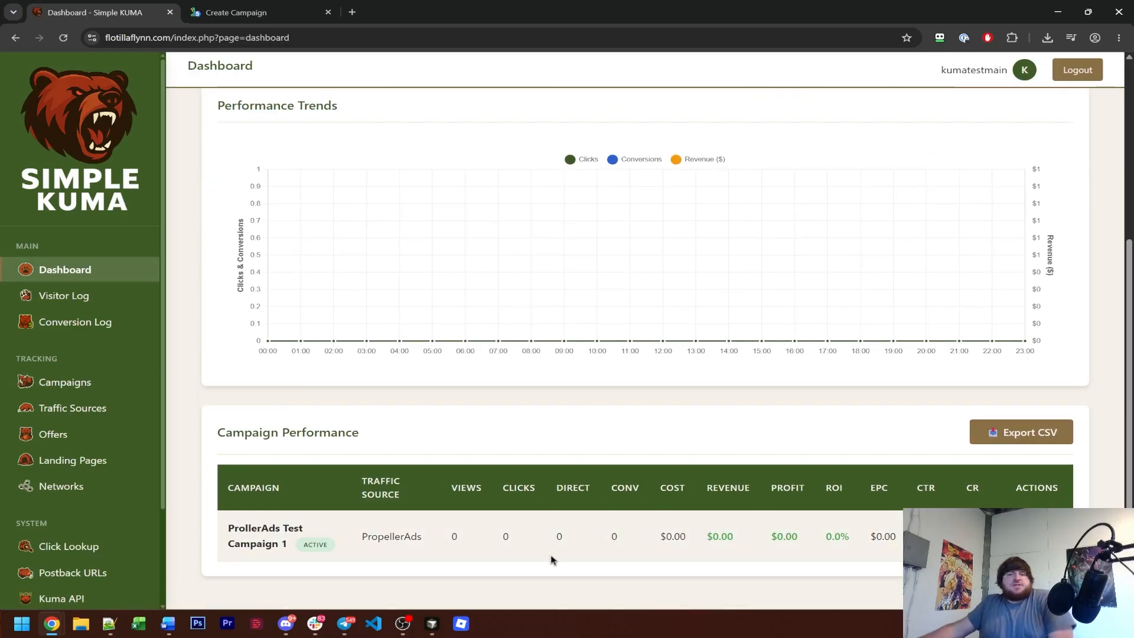
pyautogui.moveTo(446, 544); pyautogui.dragTo(461, 547)
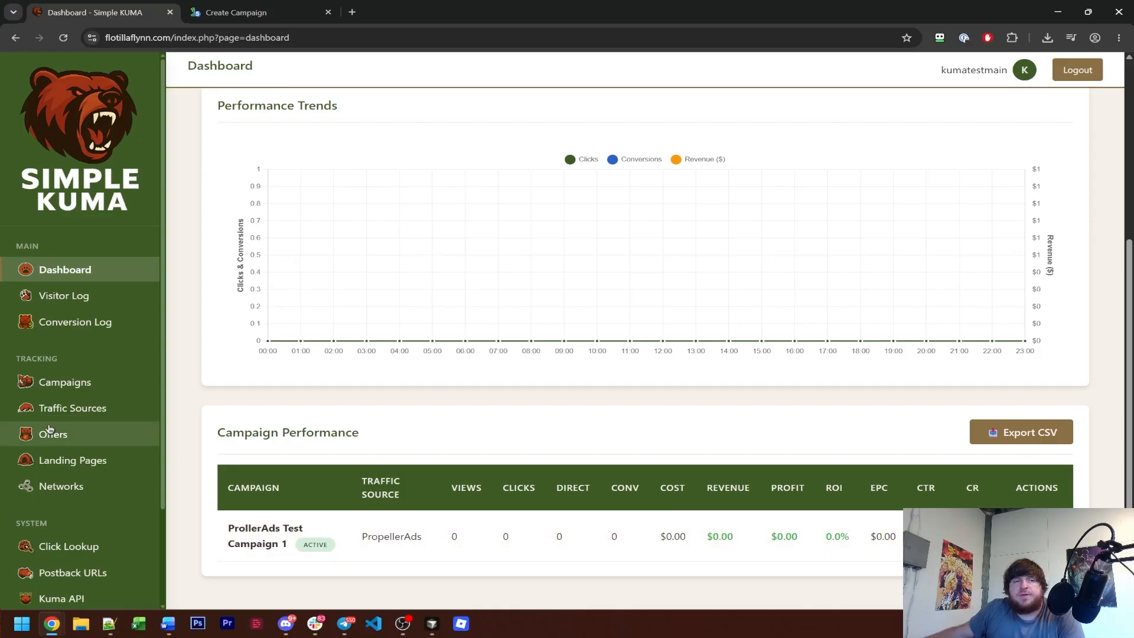
# Create and save a campaign group named "Auto" in the Simple Kuma settings, without a description.
pyautogui.scroll(-2, 59, 437)
pyautogui.click(54, 509)
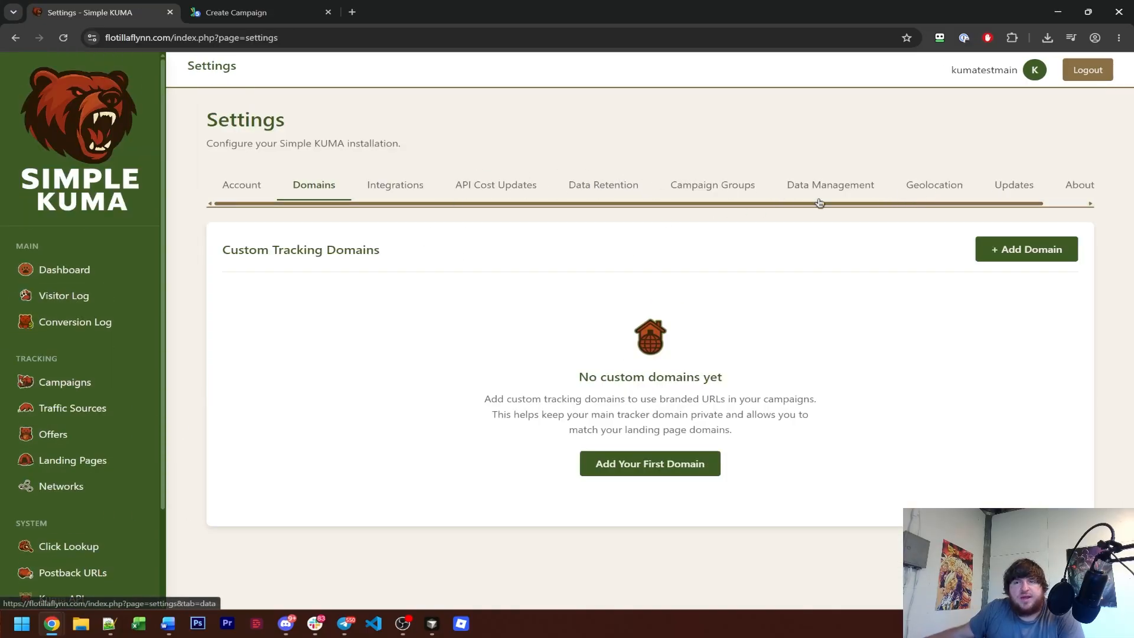
pyautogui.moveTo(818, 204)
pyautogui.mouseDown()
pyautogui.moveTo(854, 202)
pyautogui.moveTo(825, 206)
pyautogui.mouseUp()
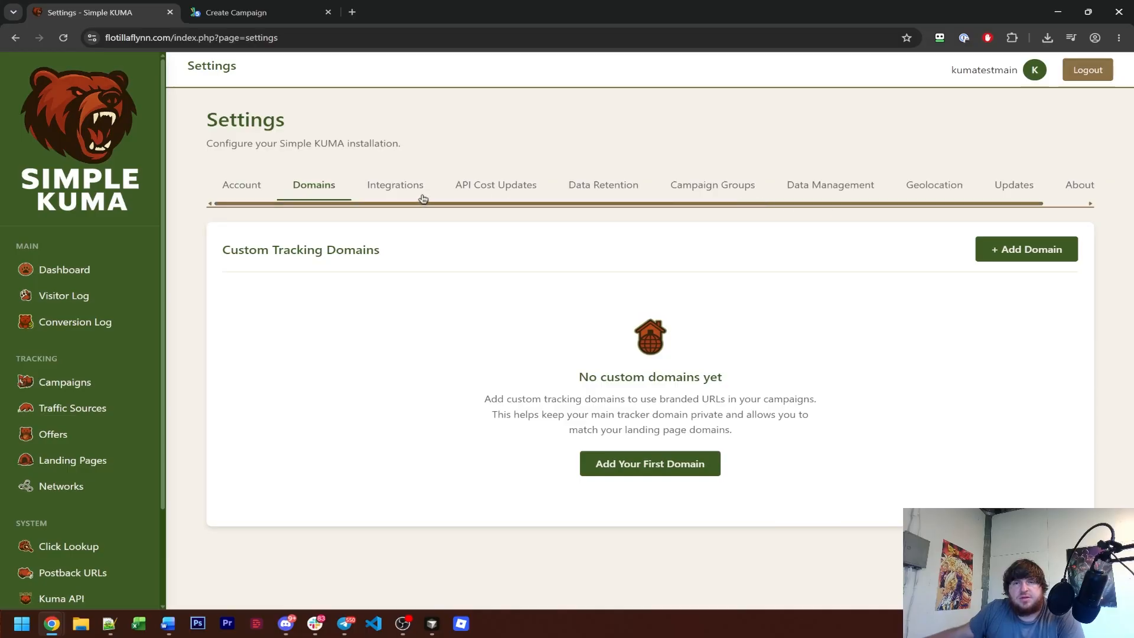
pyautogui.click(753, 189)
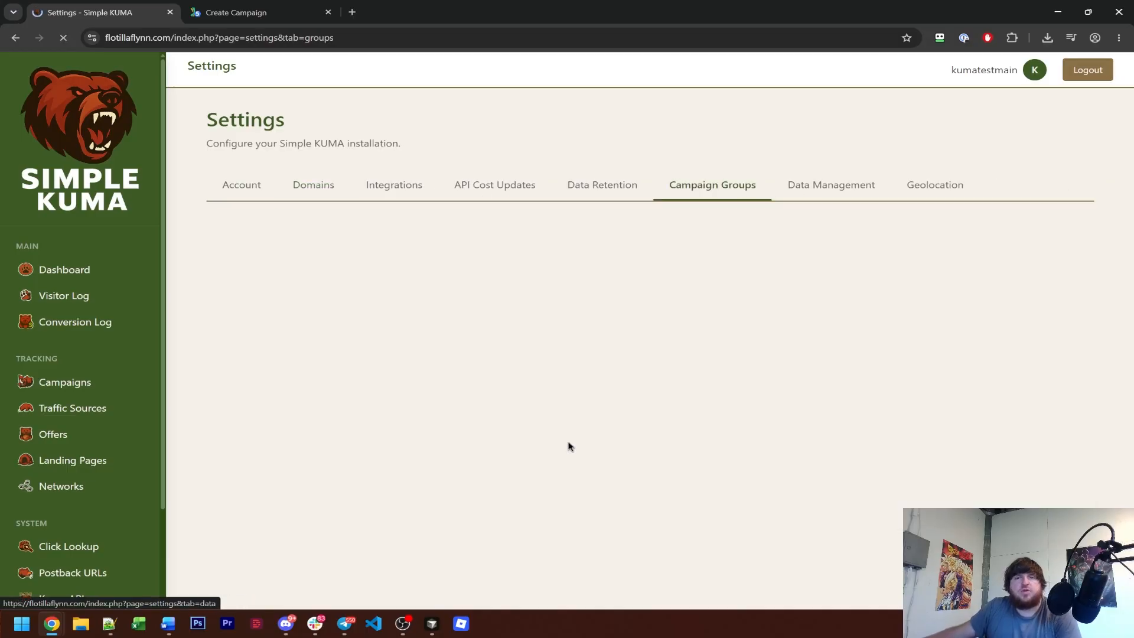
pyautogui.click(1004, 248)
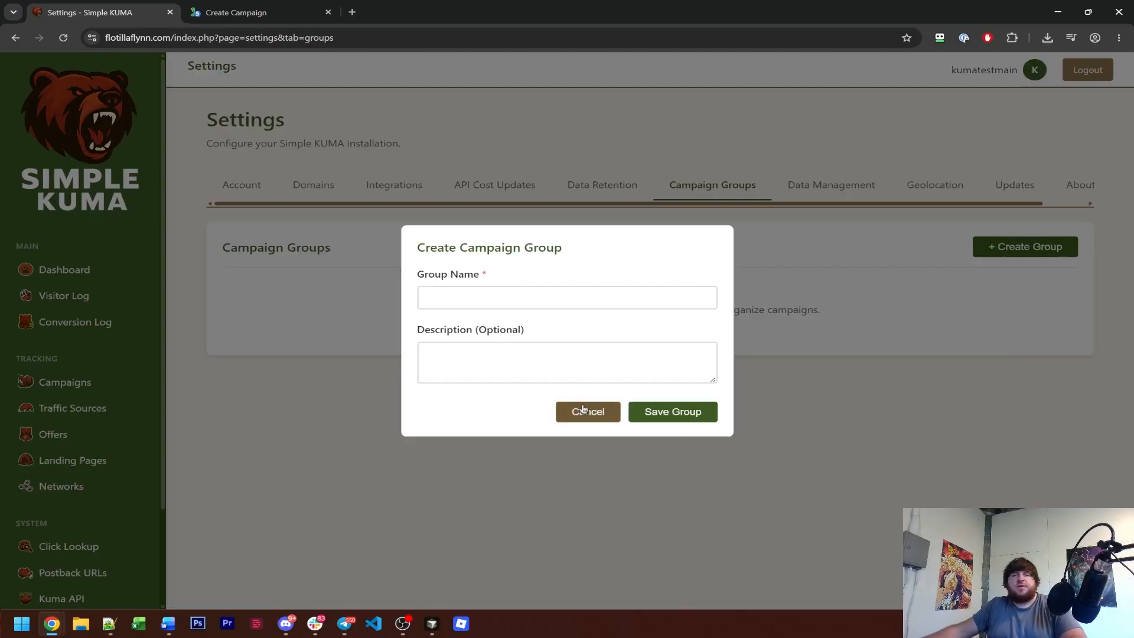
pyautogui.click(536, 300)
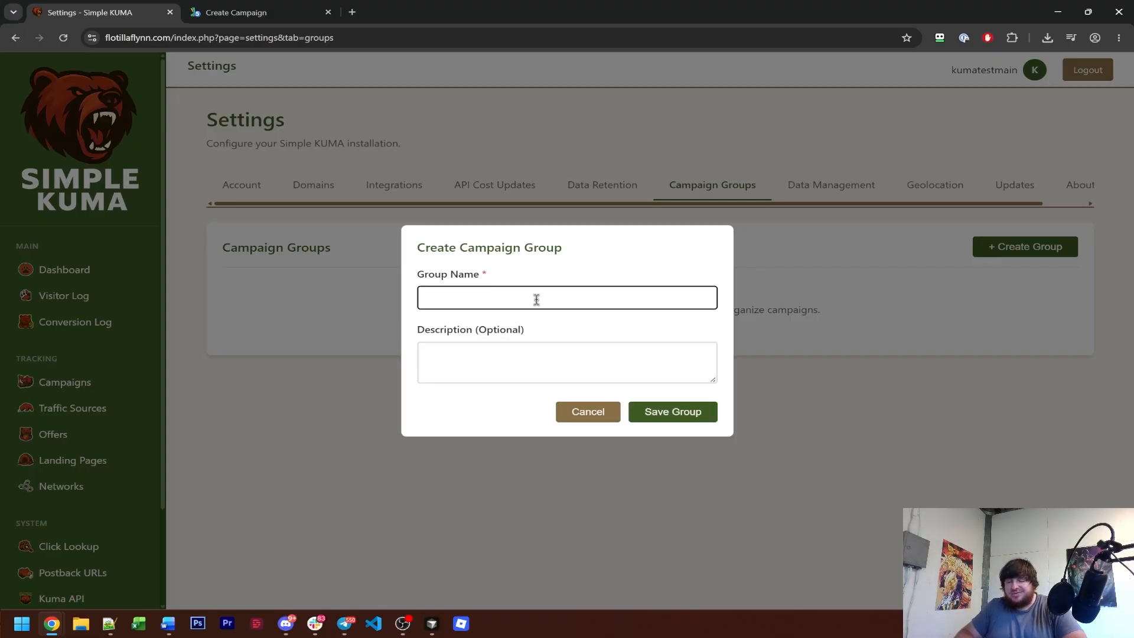
pyautogui.write('AU')
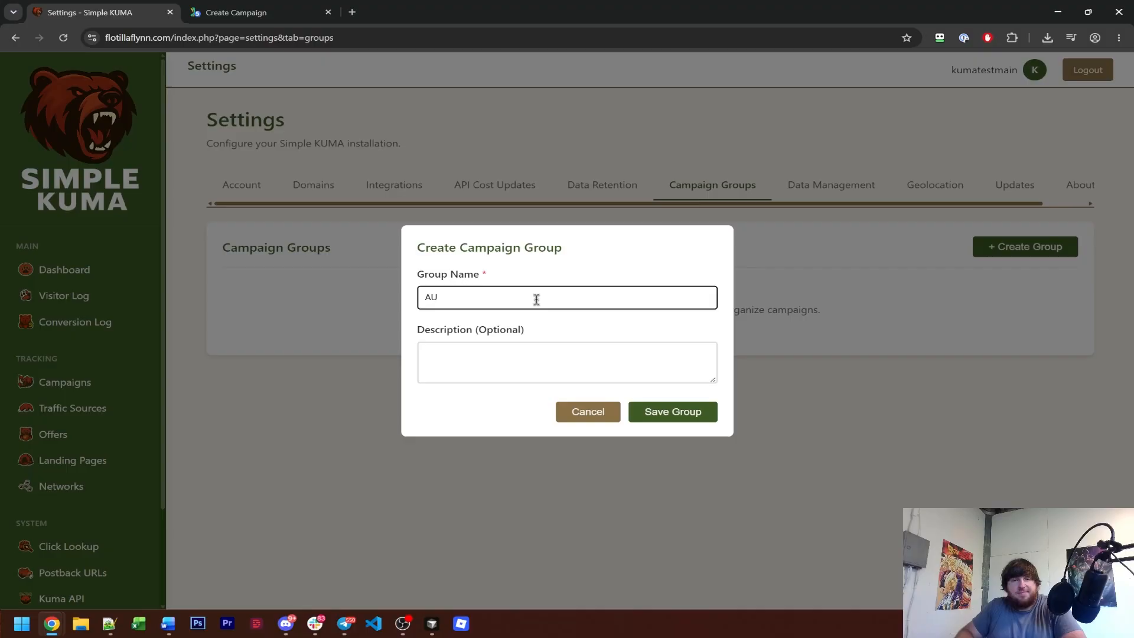
pyautogui.press('BackSpace')
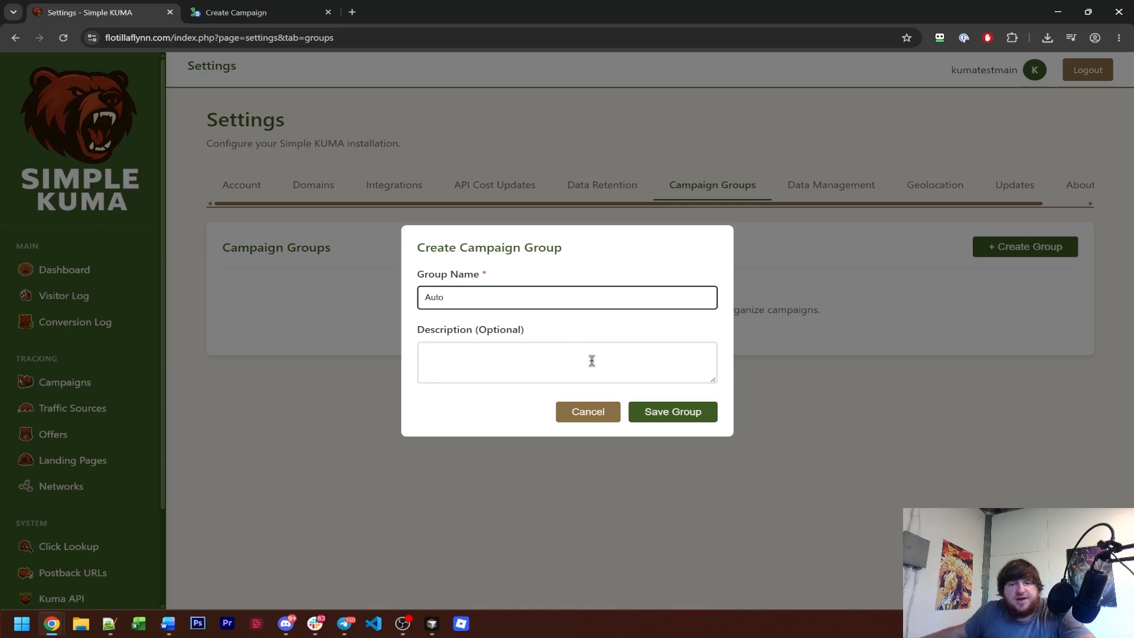
pyautogui.click(671, 414)
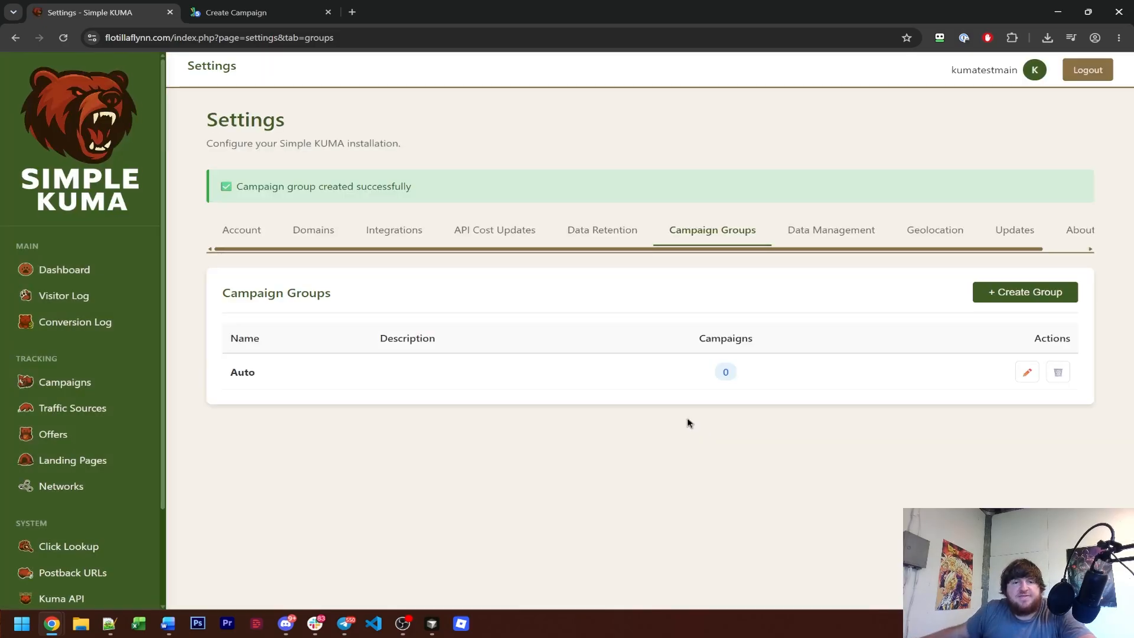
# Assign ProllerAds Test Campaign 1 to the Auto group and save the campaign update.
pyautogui.click(122, 391)
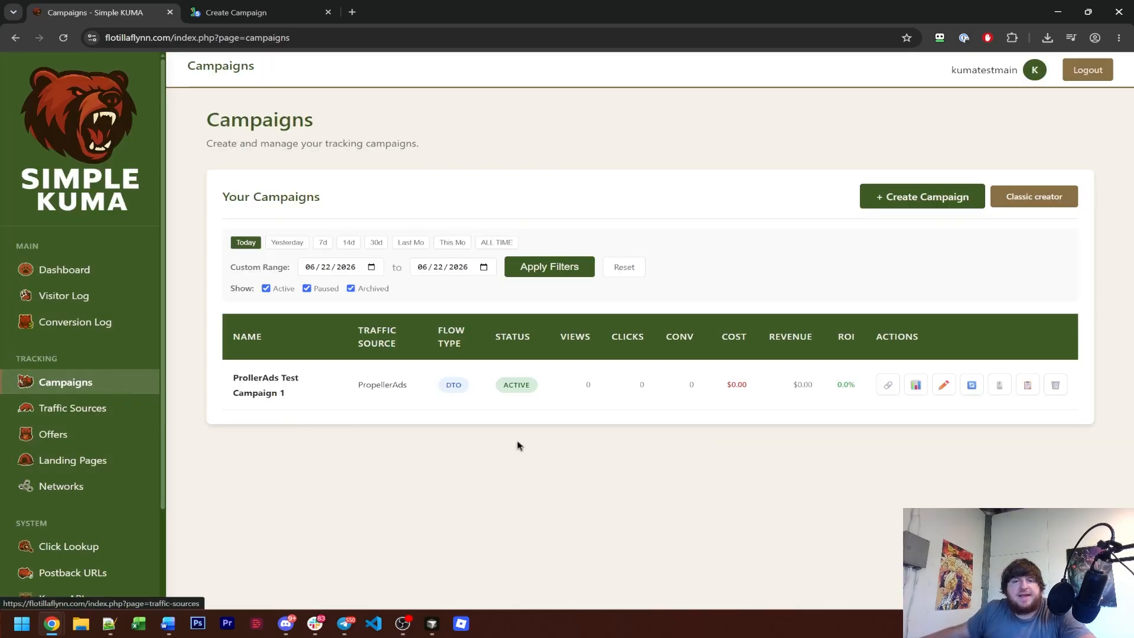
pyautogui.click(939, 387)
pyautogui.click(555, 383)
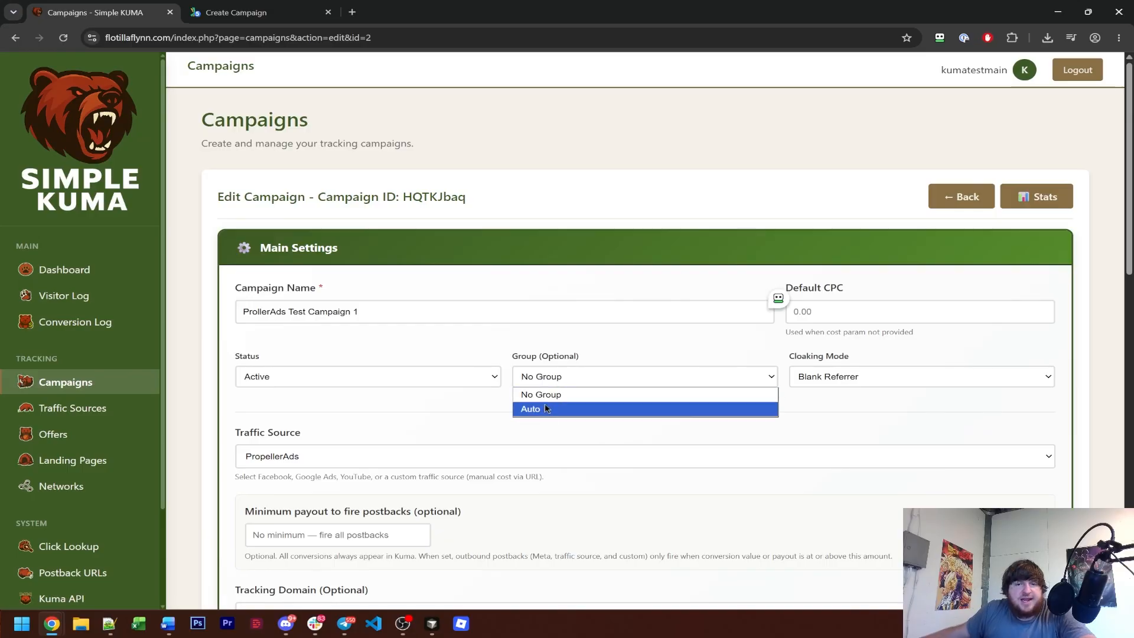
pyautogui.click(547, 408)
pyautogui.scroll(-12, 443, 418)
pyautogui.click(280, 394)
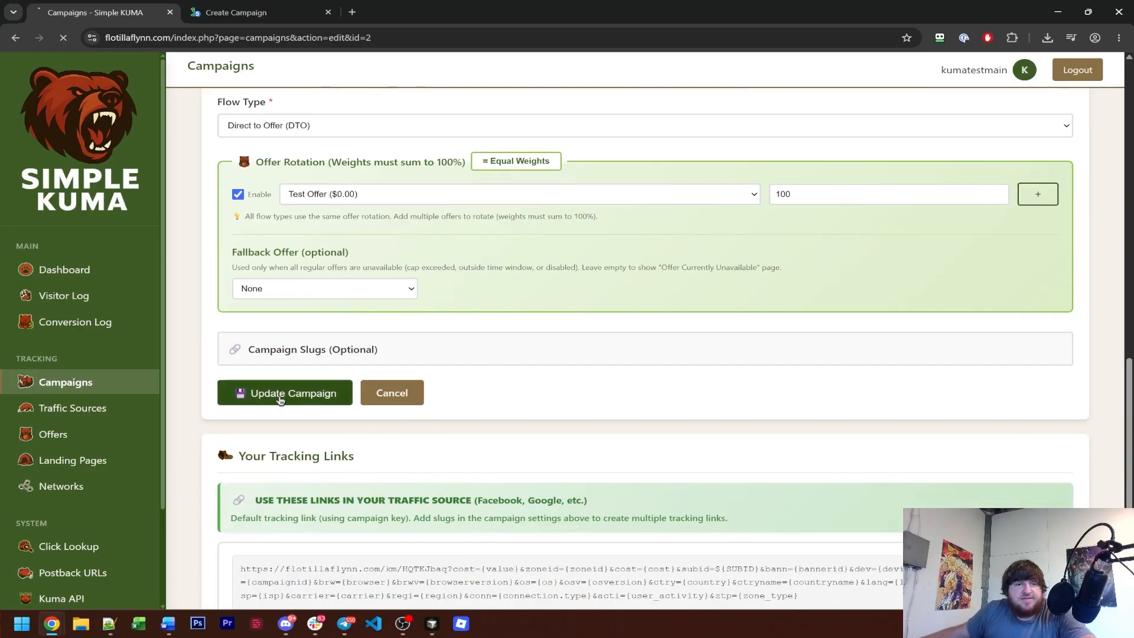
# Expand the Auto group in the dashboard's campaign performance table to view its campaign, and collapse it again.
pyautogui.click(100, 271)
pyautogui.scroll(-5, 385, 410)
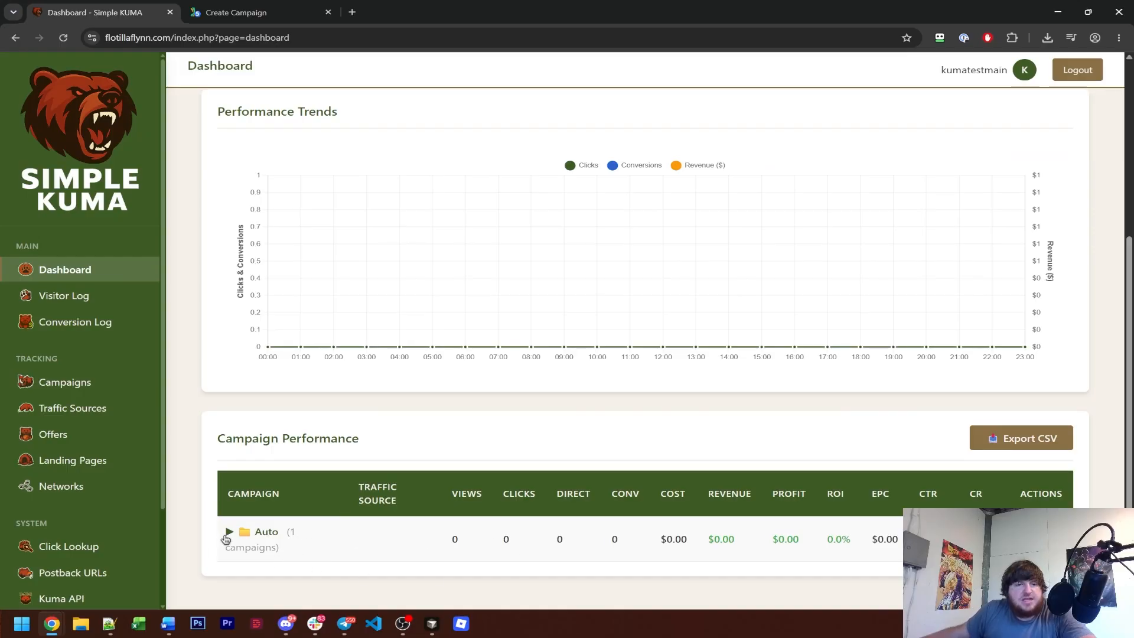
pyautogui.click(228, 532)
pyautogui.scroll(-2, 324, 562)
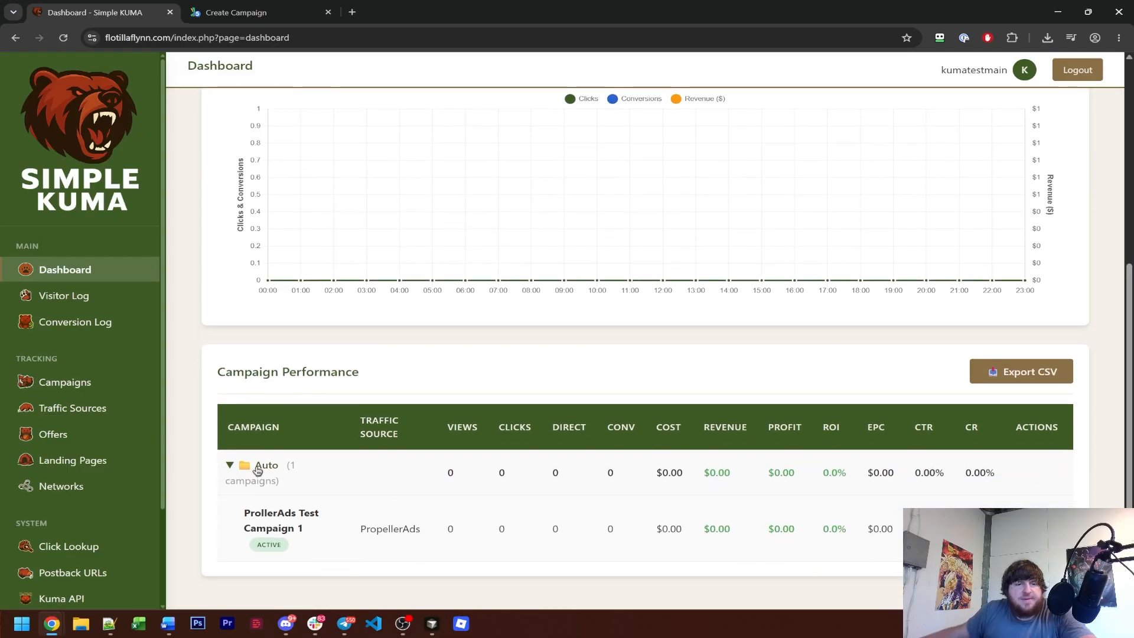
pyautogui.click(258, 469)
# Expand and collapse the Auto group in the campaign list to compare the group row with its campaign row.
pyautogui.click(81, 372)
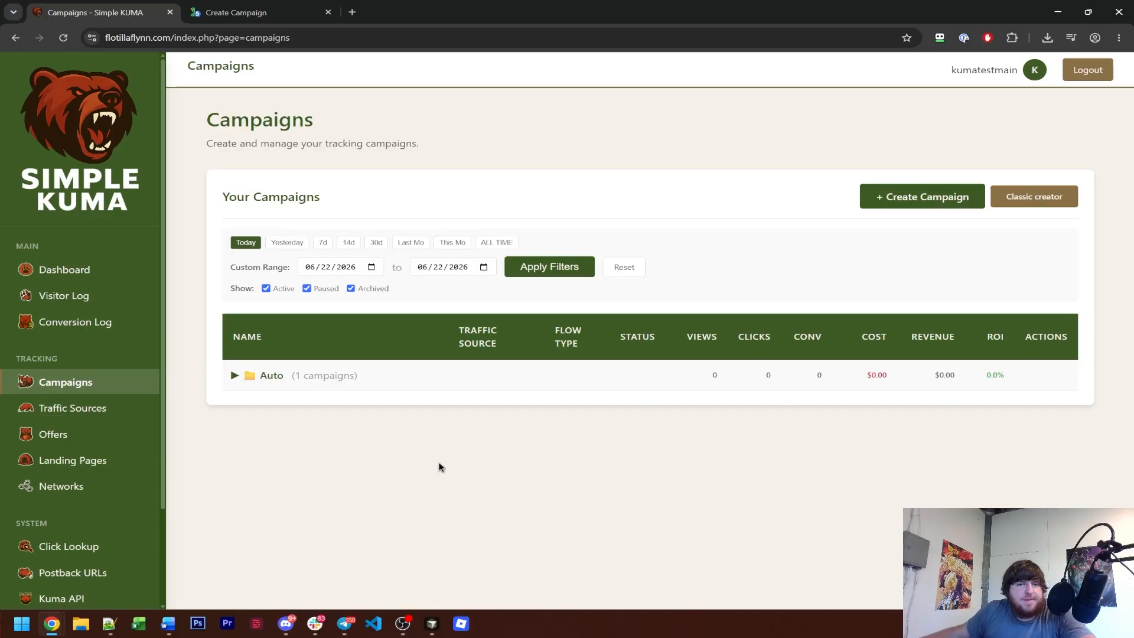
pyautogui.click(225, 381)
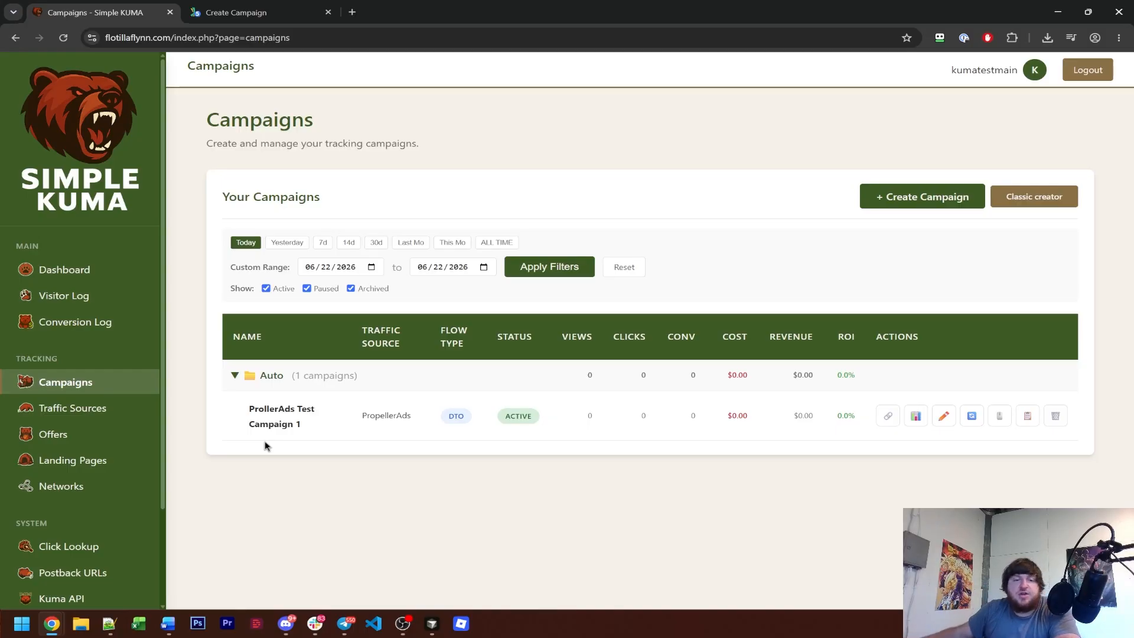
pyautogui.click(303, 378)
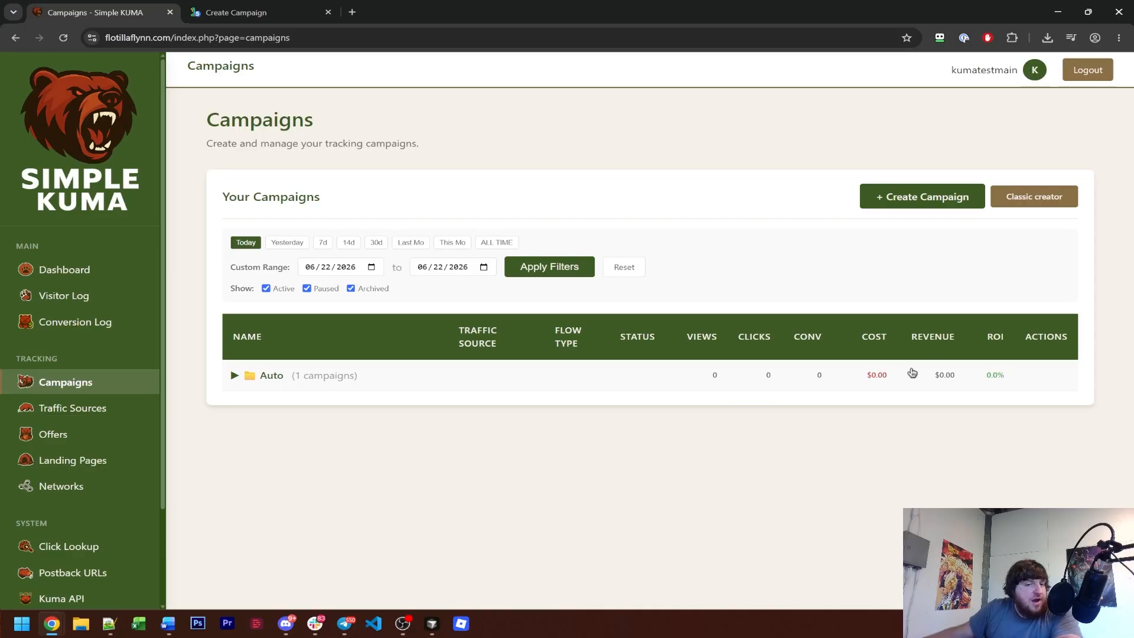
pyautogui.click(236, 379)
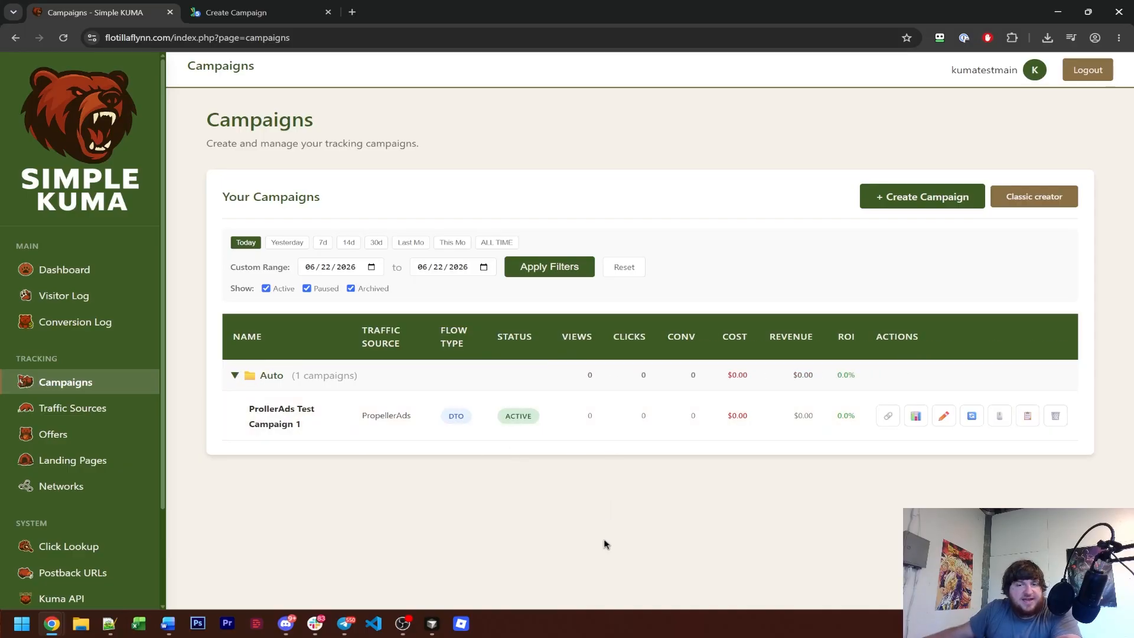
pyautogui.click(267, 379)
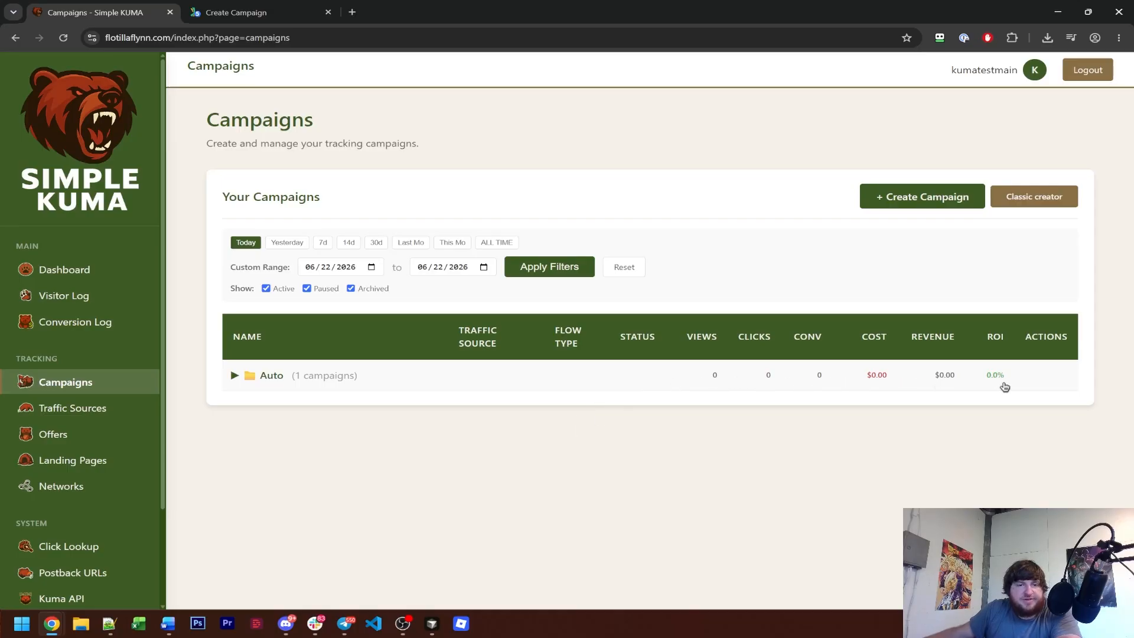
pyautogui.click(864, 381)
# Try to delete the Auto campaign group in the settings while ProllerAds Test Campaign 1 is assigned to it.
pyautogui.click(116, 269)
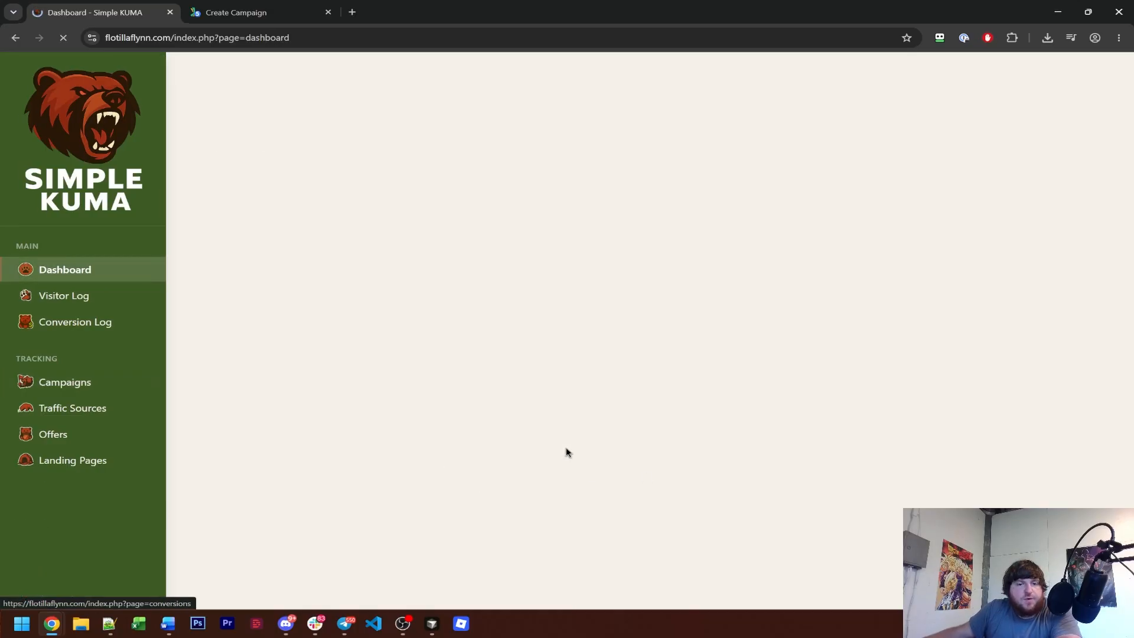
pyautogui.scroll(-5, 570, 451)
pyautogui.scroll(-2, 118, 526)
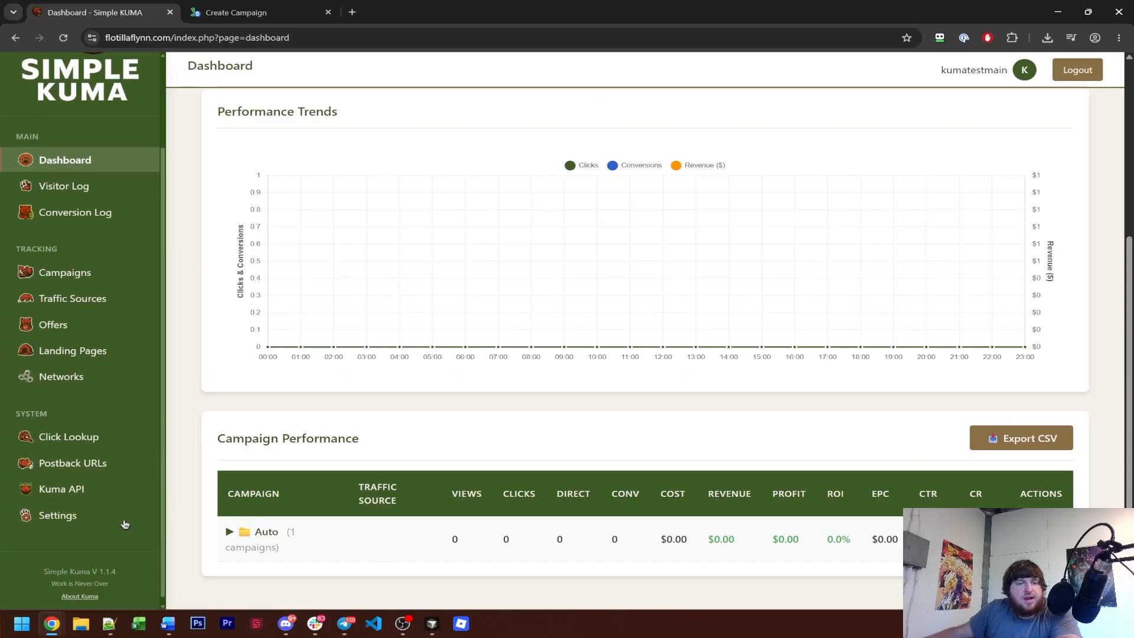
pyautogui.click(67, 518)
pyautogui.click(723, 188)
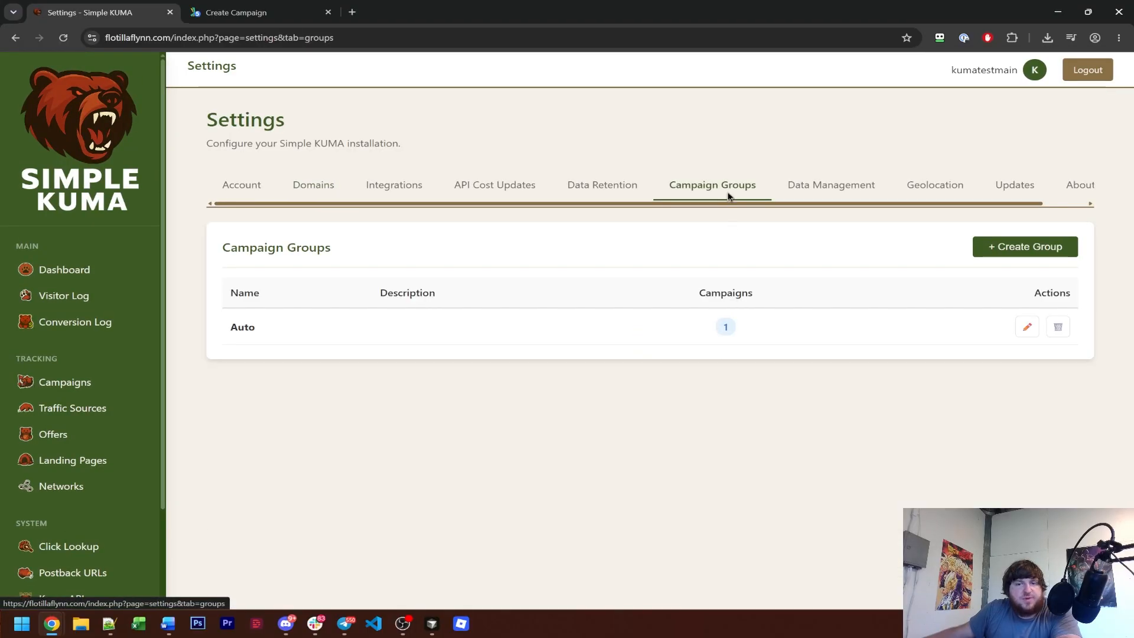
pyautogui.click(1058, 327)
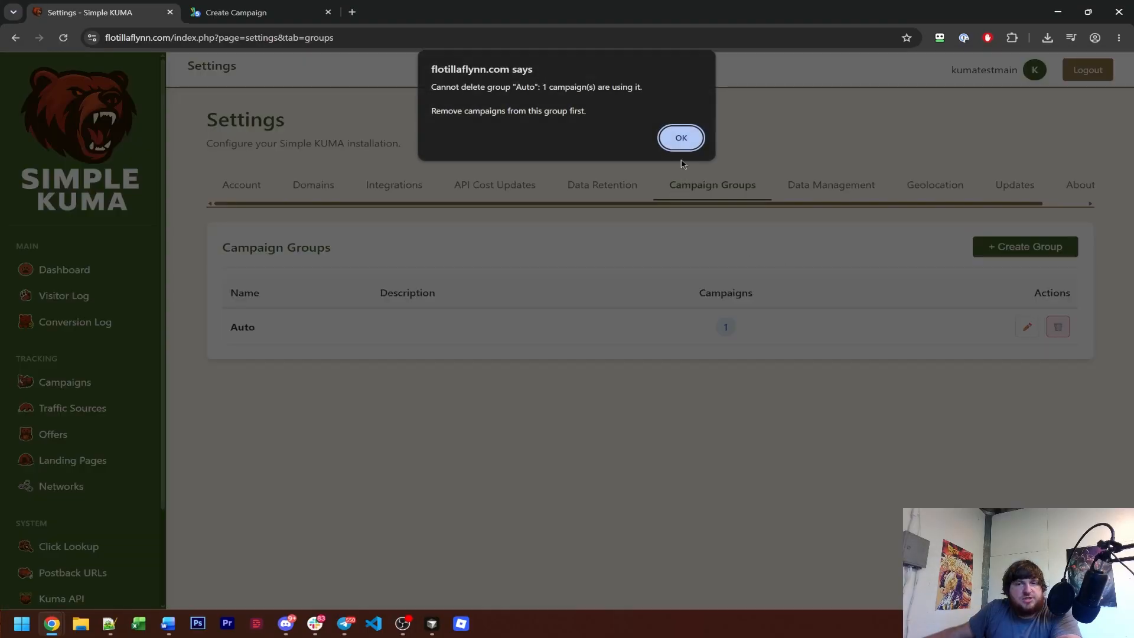
pyautogui.click(680, 137)
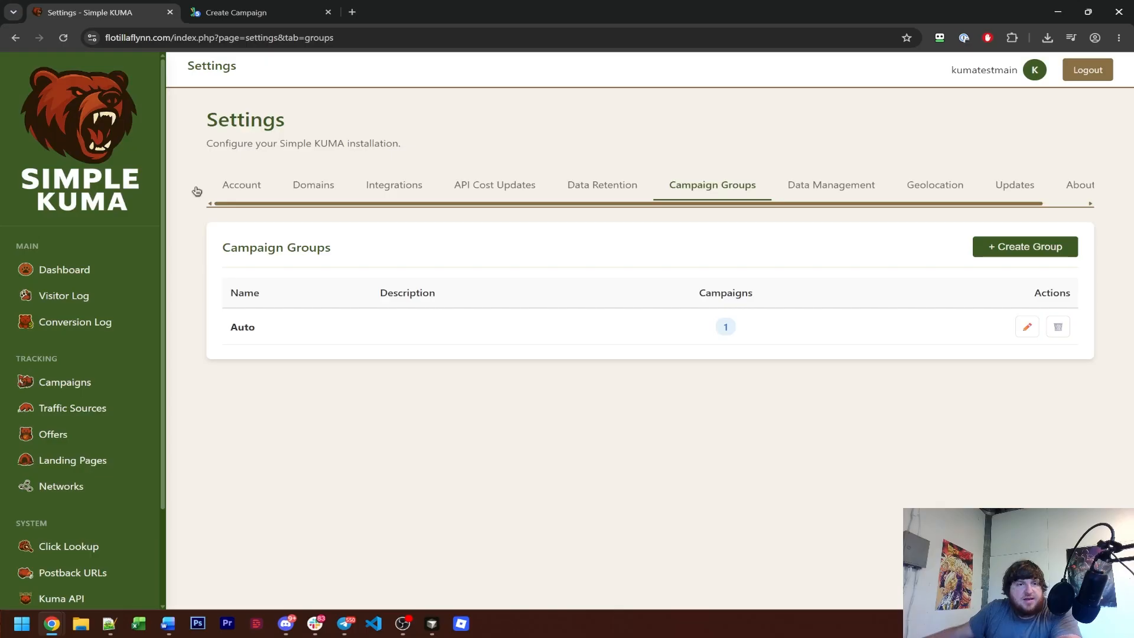
# Check the Auto group in the dashboard's campaign performance table, and try again to delete it in the campaign group settings.
pyautogui.click(83, 271)
pyautogui.scroll(-5, 353, 435)
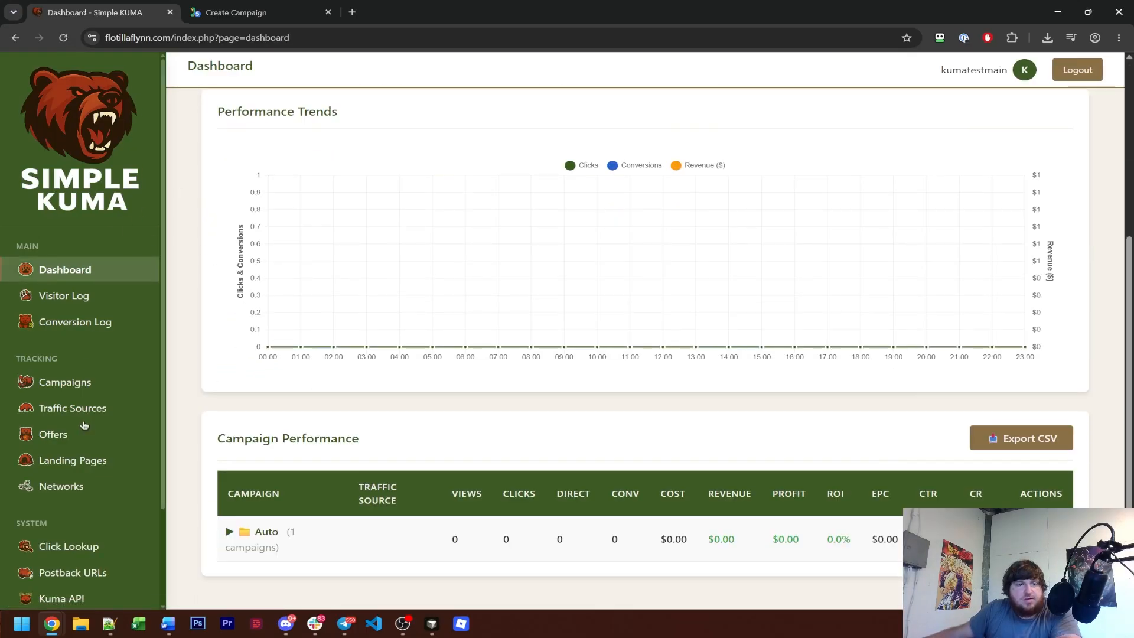
pyautogui.scroll(-3, 85, 578)
pyautogui.click(83, 509)
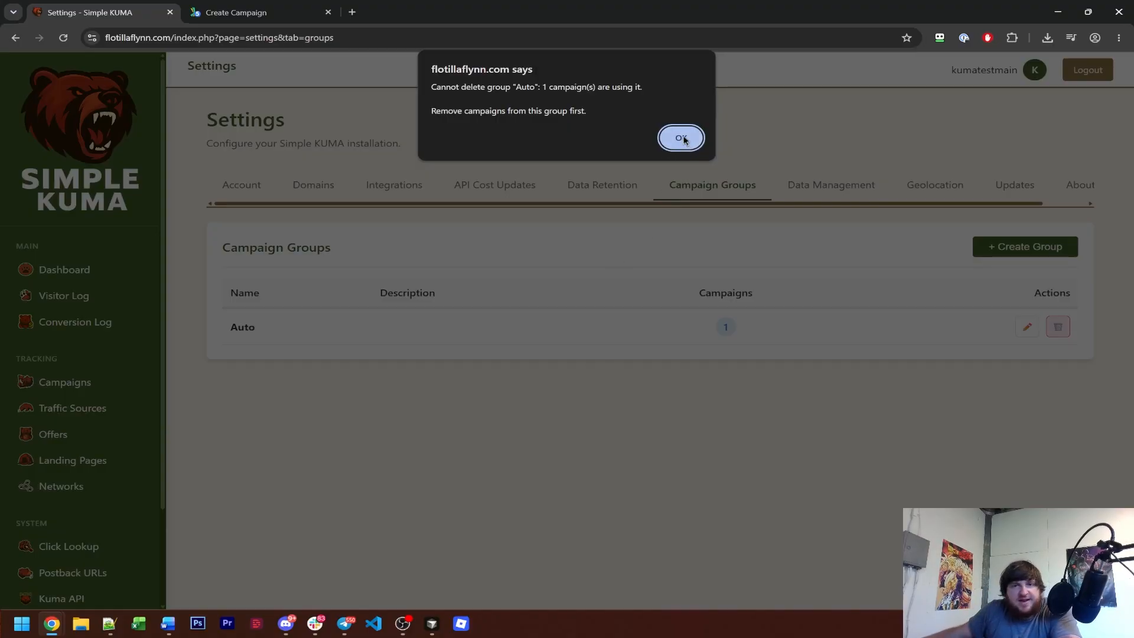
pyautogui.click(681, 138)
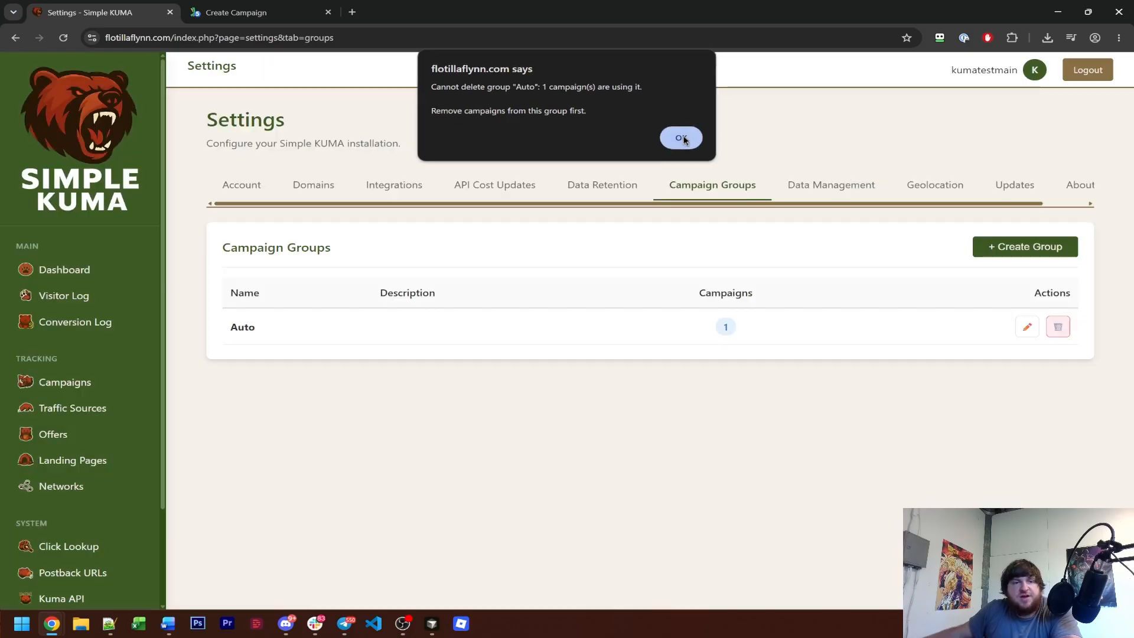
# Remove ProllerAds Test Campaign 1 from the Auto group by setting its group to No Group, and save the campaign update.
pyautogui.click(106, 383)
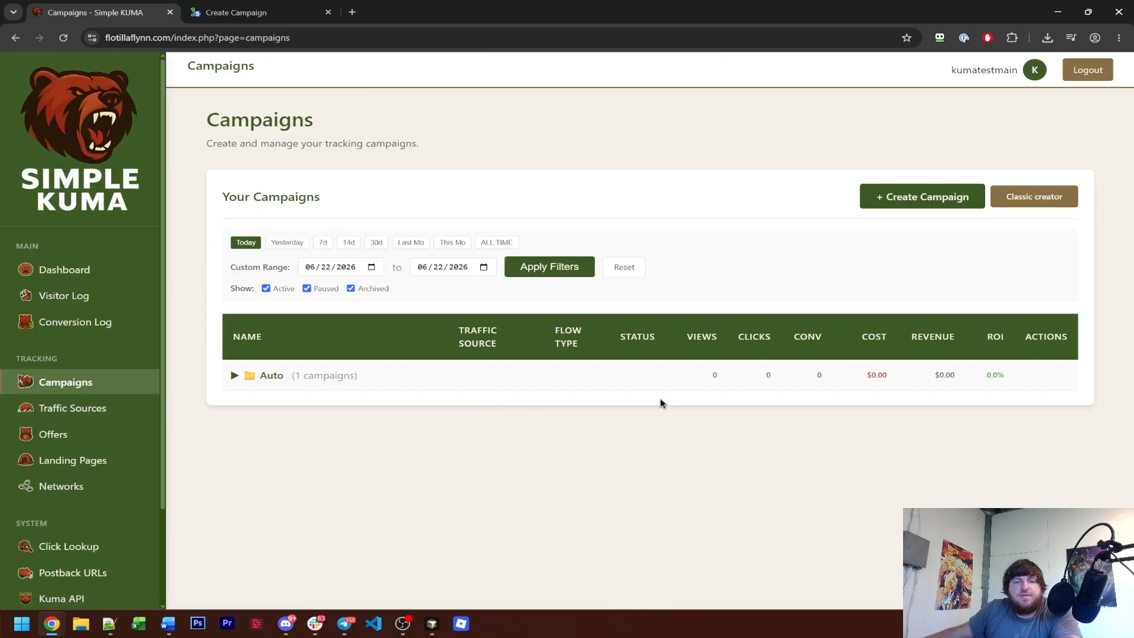
pyautogui.click(346, 387)
pyautogui.click(945, 417)
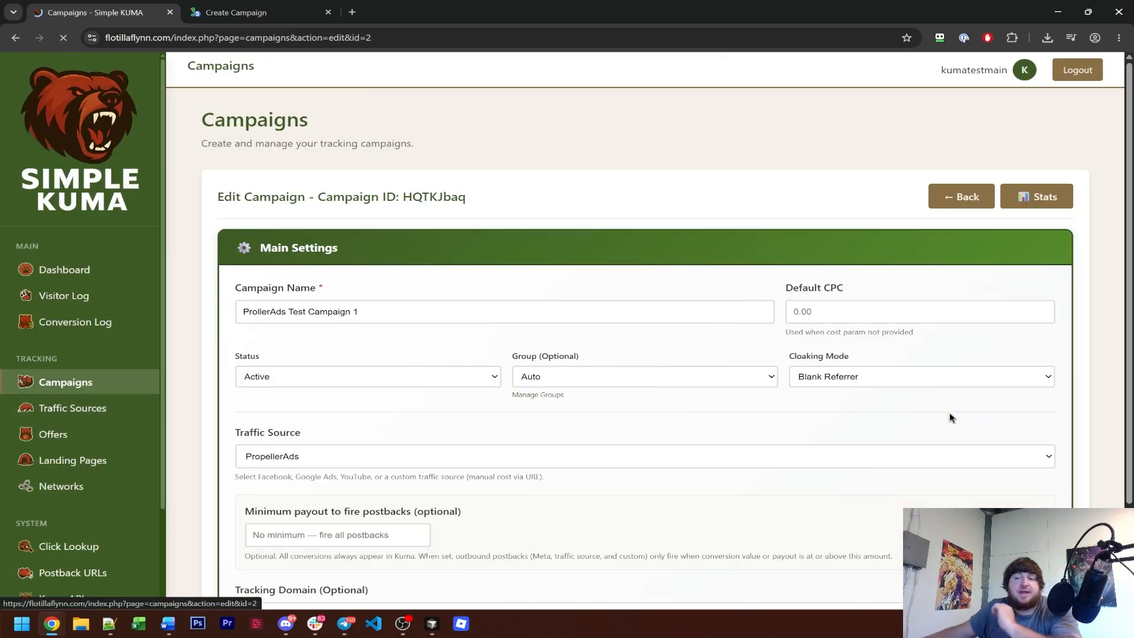
pyautogui.scroll(-12, 594, 405)
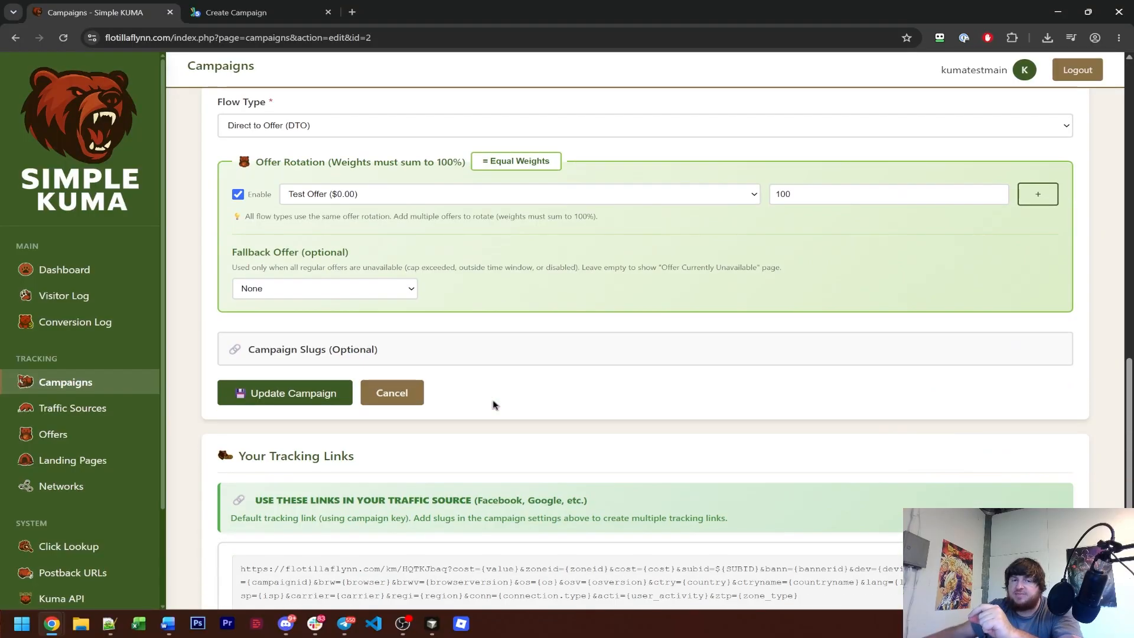
pyautogui.scroll(5, 495, 404)
pyautogui.scroll(8, 495, 404)
pyautogui.click(579, 381)
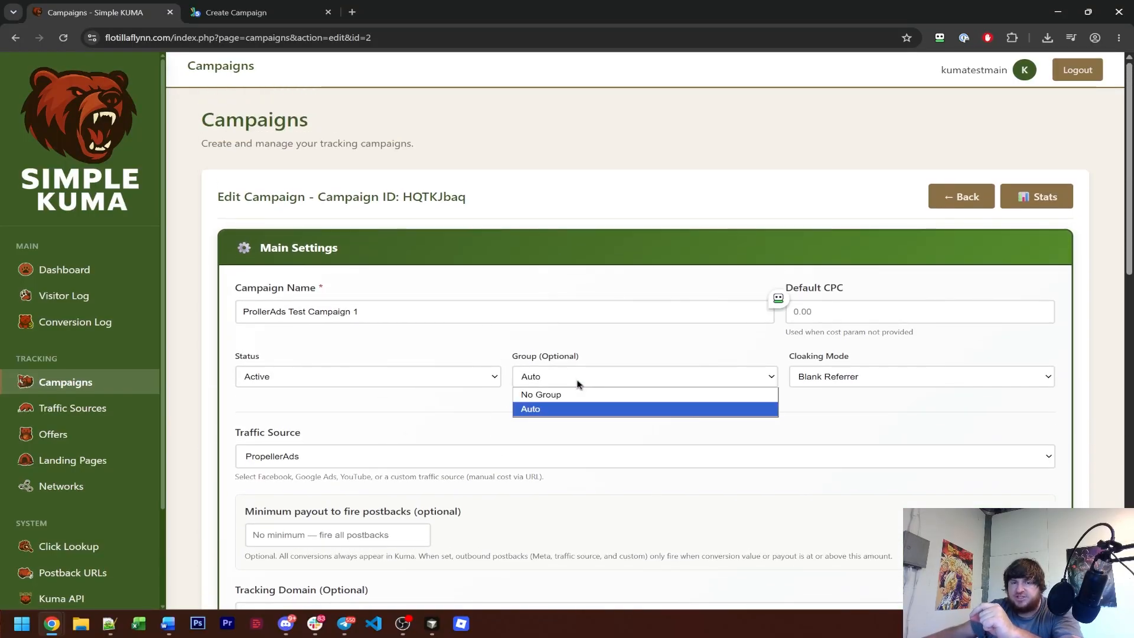
pyautogui.click(568, 396)
pyautogui.scroll(-10, 420, 506)
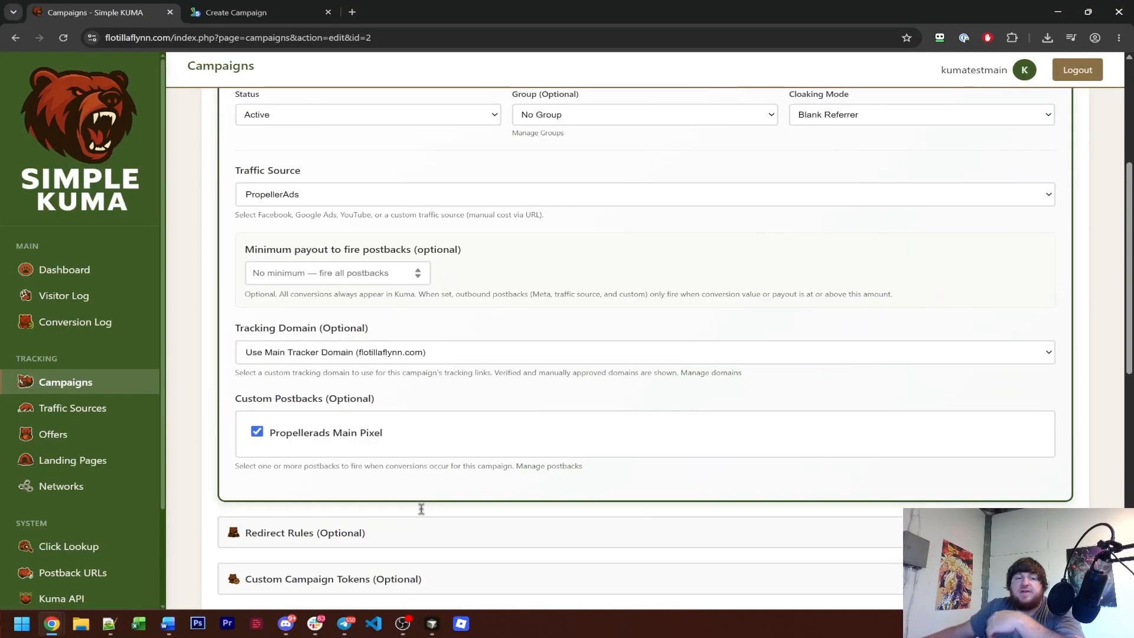
pyautogui.click(265, 454)
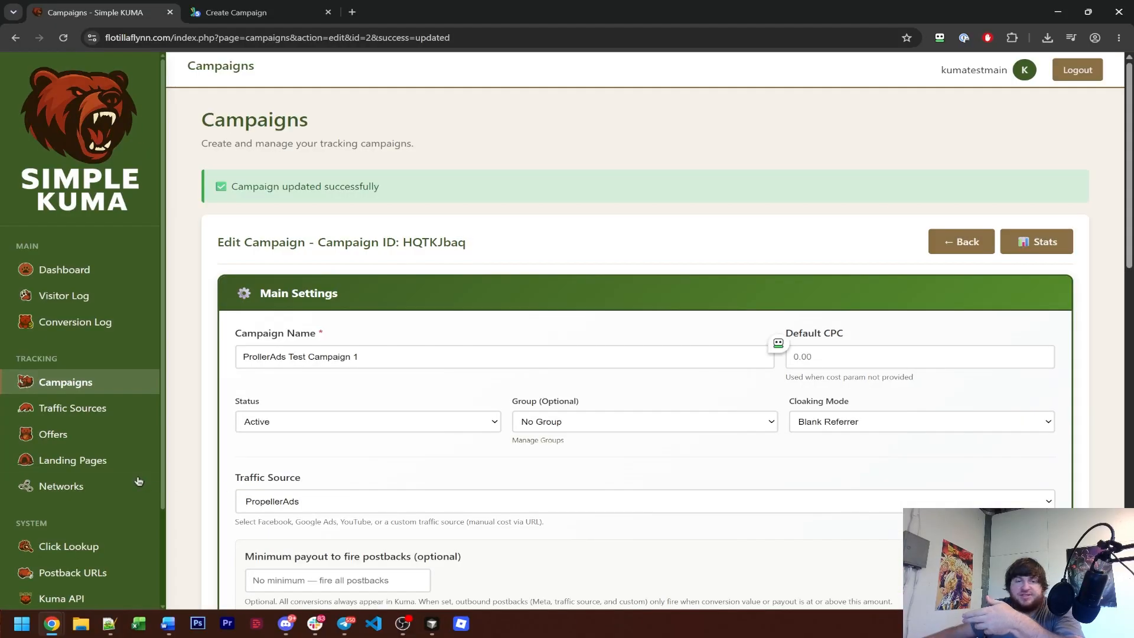
# Try to delete the empty Auto campaign group in the settings, and retry the deletion once.
pyautogui.click(71, 510)
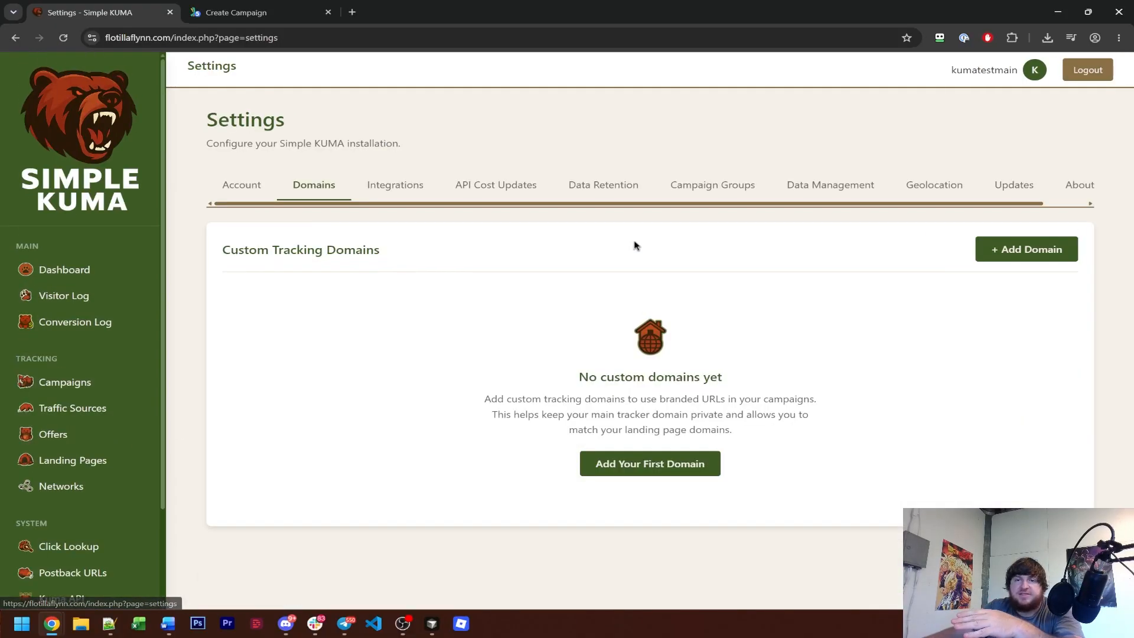
pyautogui.click(689, 188)
pyautogui.click(1058, 327)
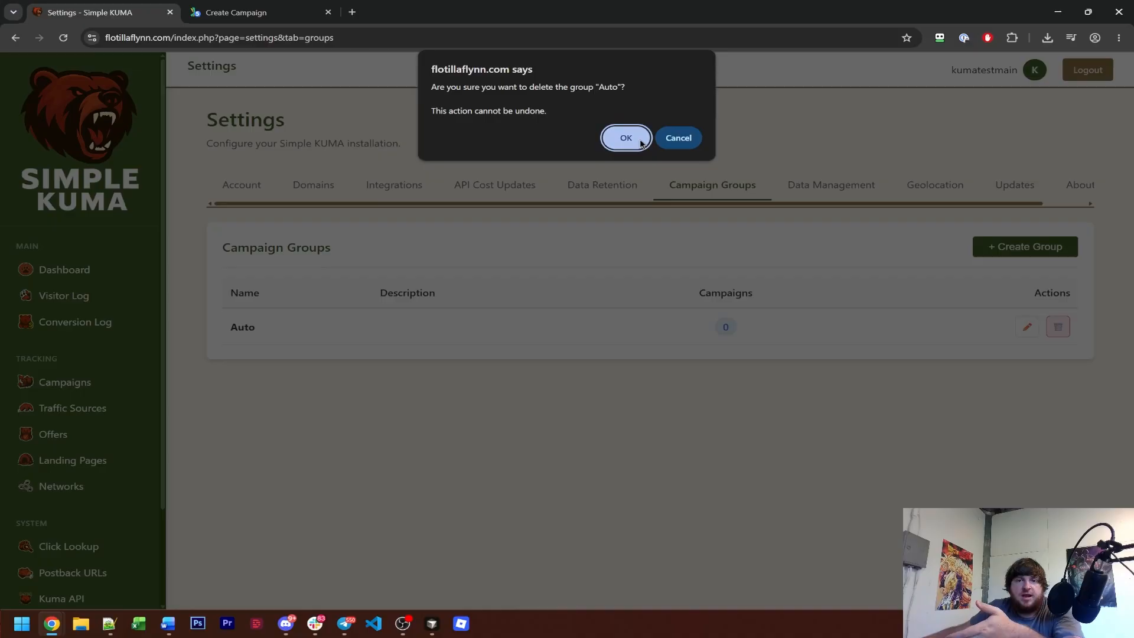
pyautogui.click(621, 139)
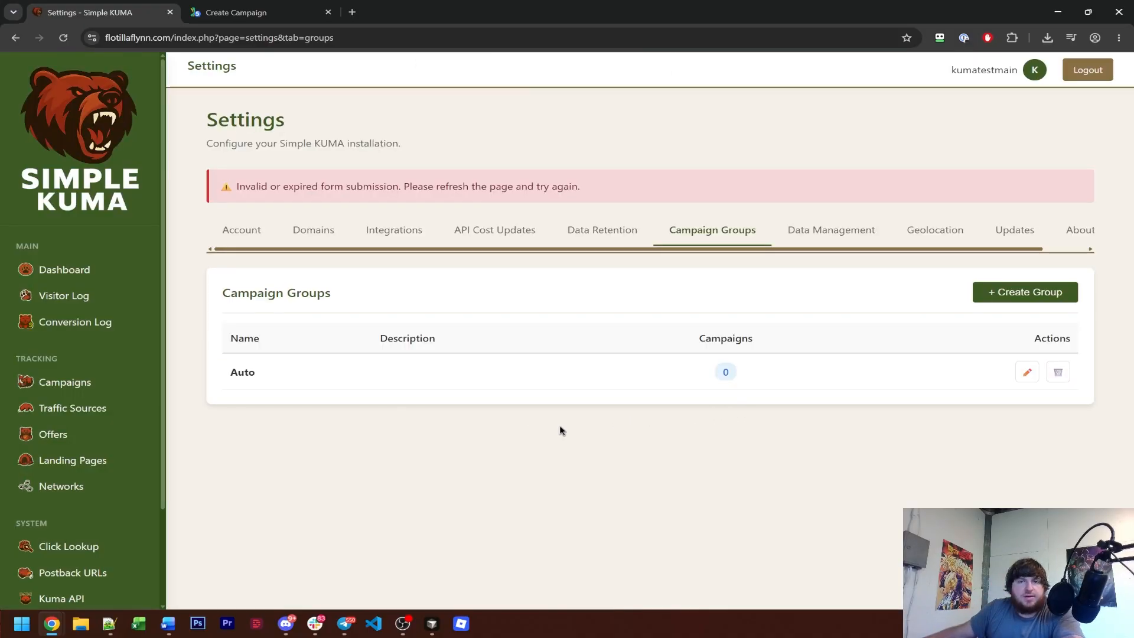
pyautogui.click(1058, 371)
pyautogui.click(626, 135)
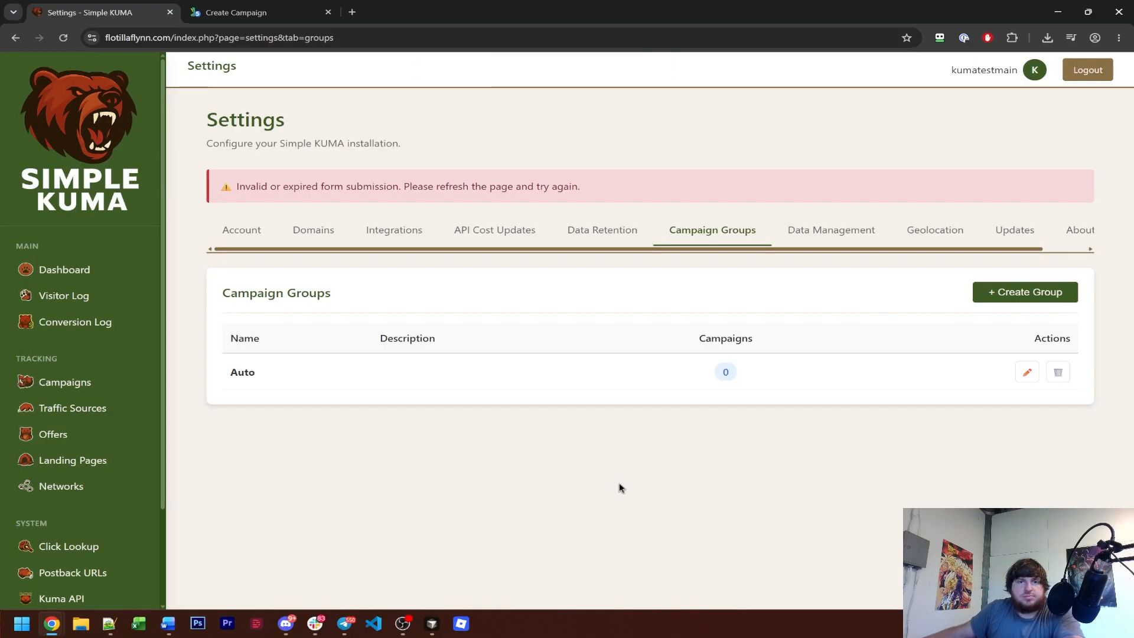
# Check how ProllerAds Test Campaign 1 is listed in the dashboard's campaign performance table without a group.
pyautogui.click(94, 271)
pyautogui.scroll(-5, 526, 510)
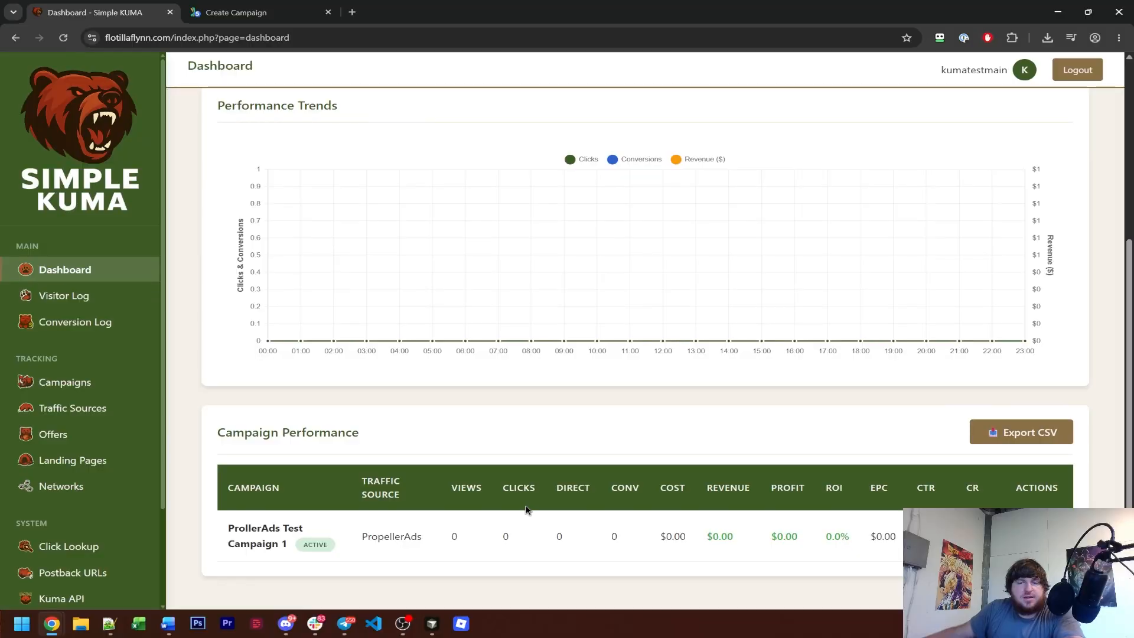
pyautogui.scroll(5, 503, 507)
# View the tracking link of ProllerAds Test Campaign 1 from the campaign list, check its tracking domain choices, and close it.
pyautogui.click(72, 386)
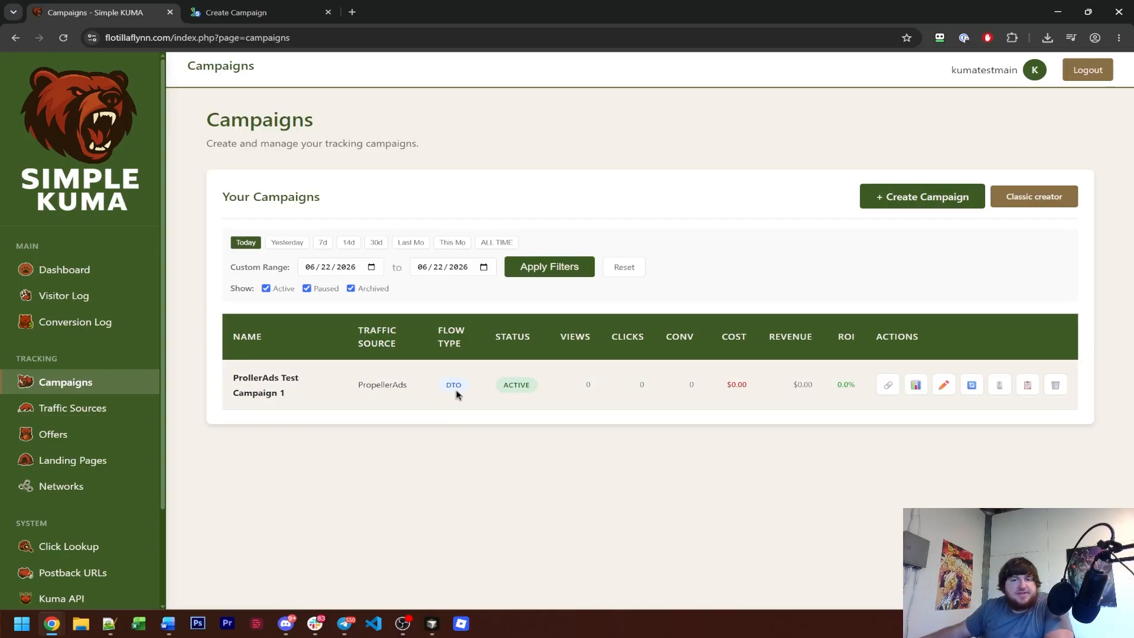
pyautogui.click(889, 387)
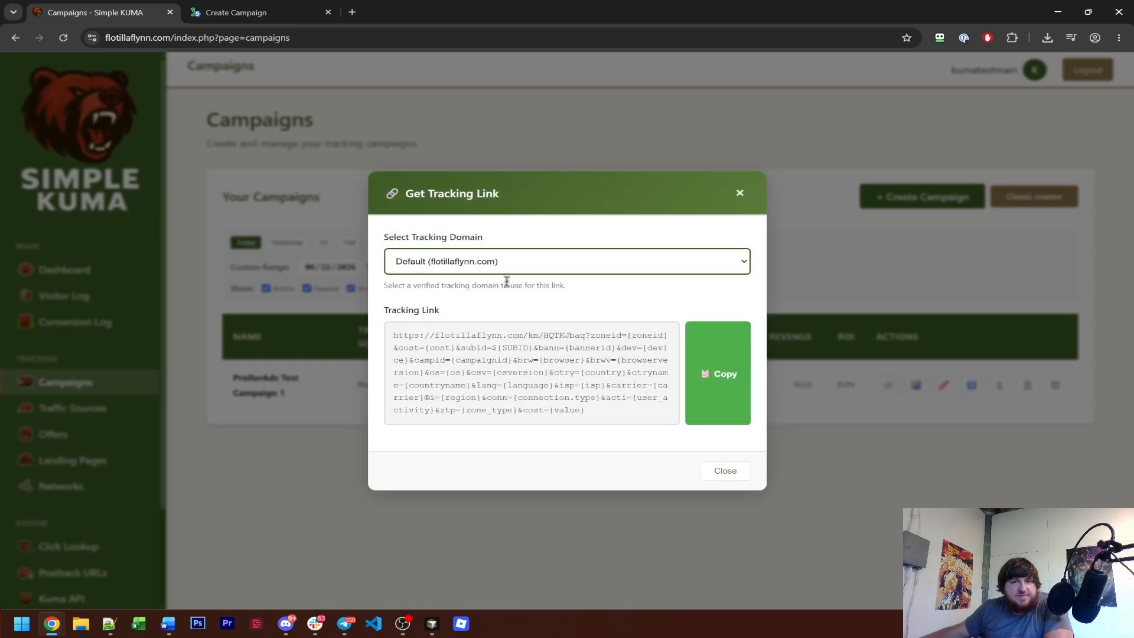
pyautogui.click(500, 269)
pyautogui.click(506, 253)
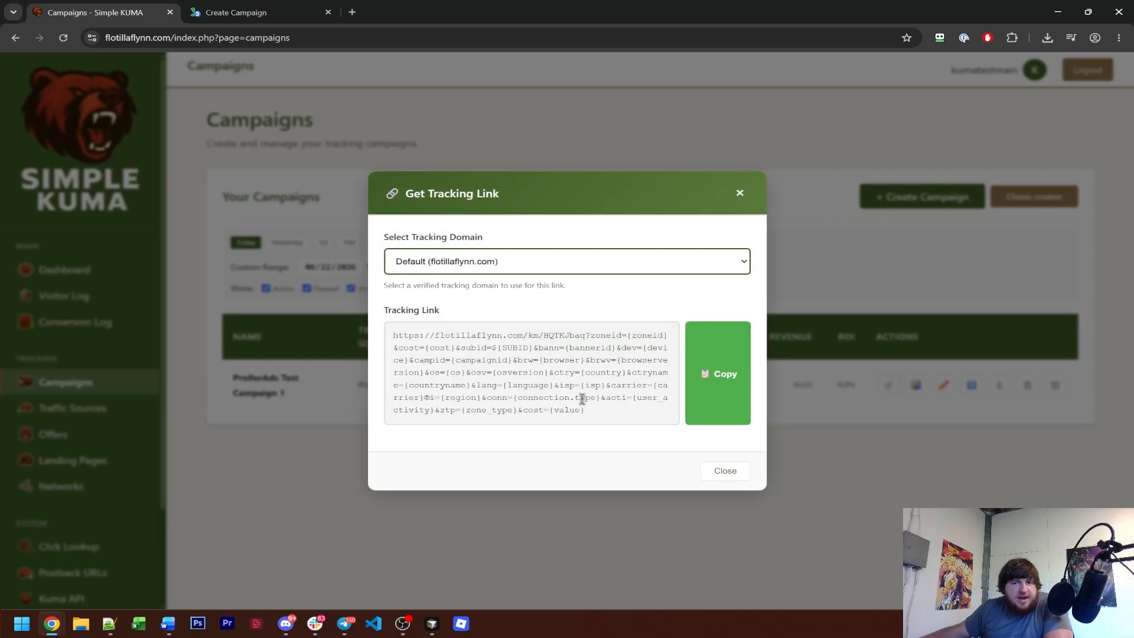
pyautogui.click(726, 471)
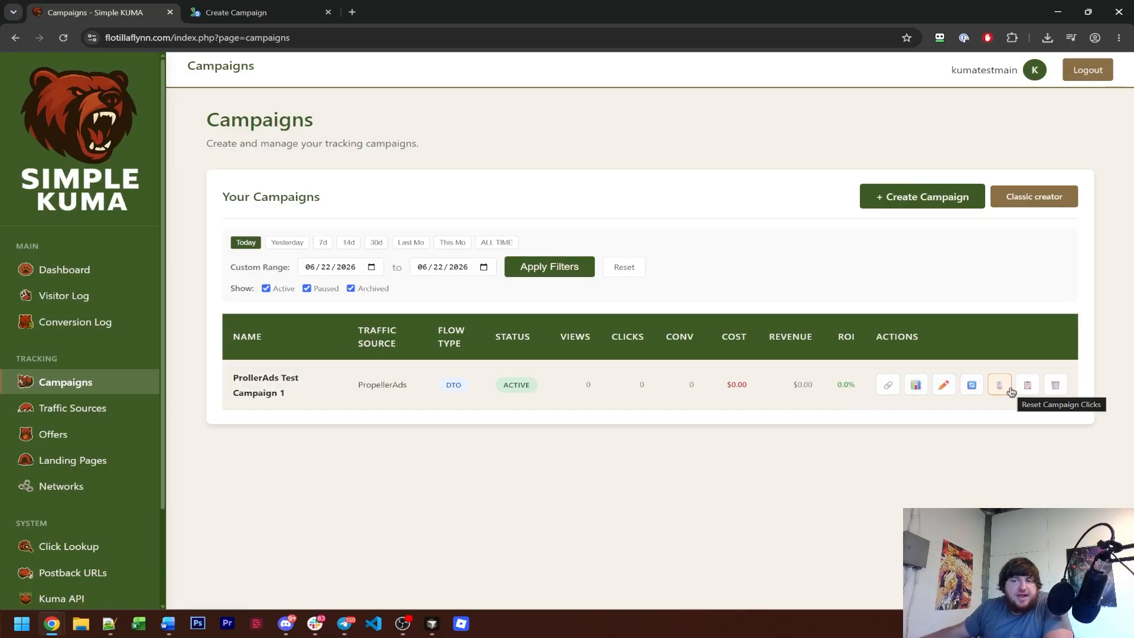
# Review the stats of ProllerAds Test Campaign 1, choose the Target Performance view mode, and examine the tokens available for grouping.
pyautogui.click(916, 384)
pyautogui.scroll(-10, 555, 449)
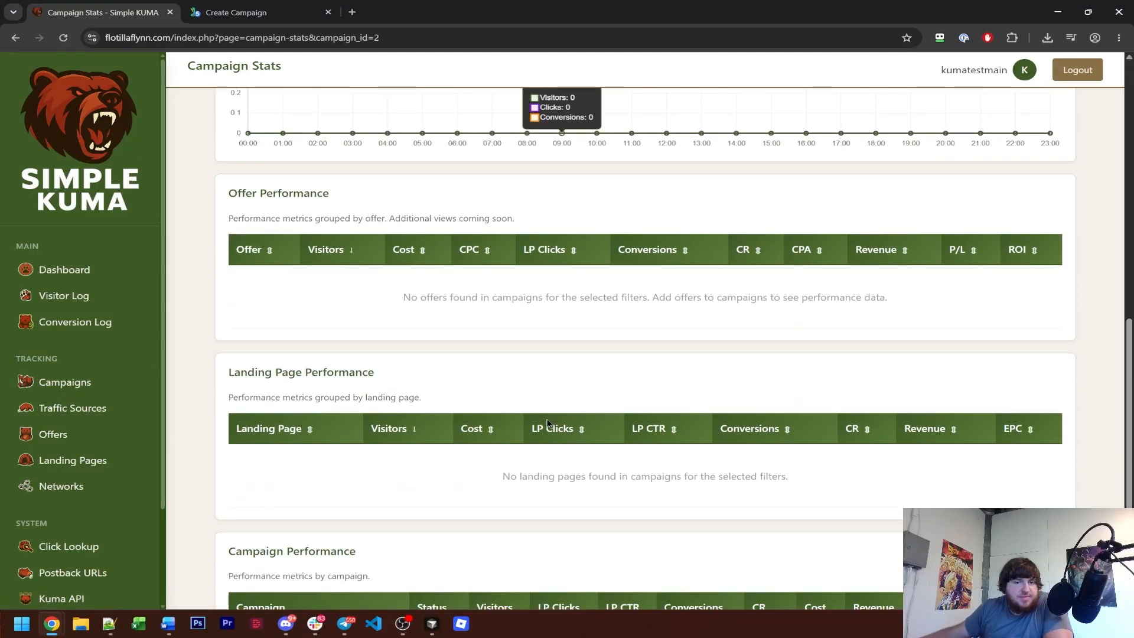
pyautogui.scroll(10, 541, 430)
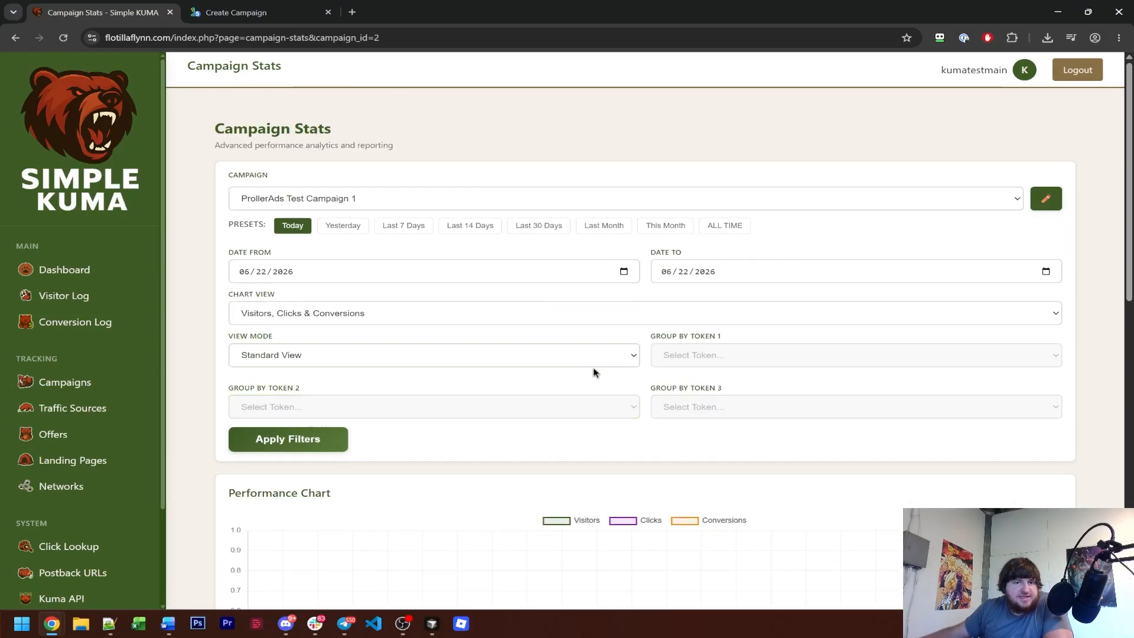
pyautogui.click(594, 358)
pyautogui.click(620, 387)
pyautogui.click(683, 358)
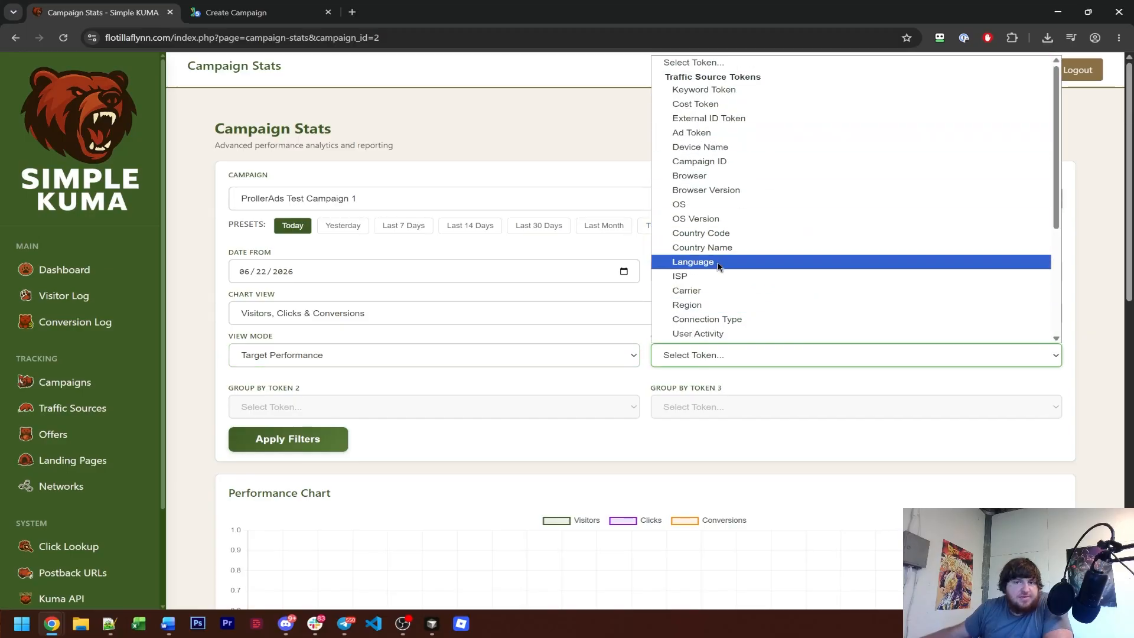
pyautogui.click(508, 437)
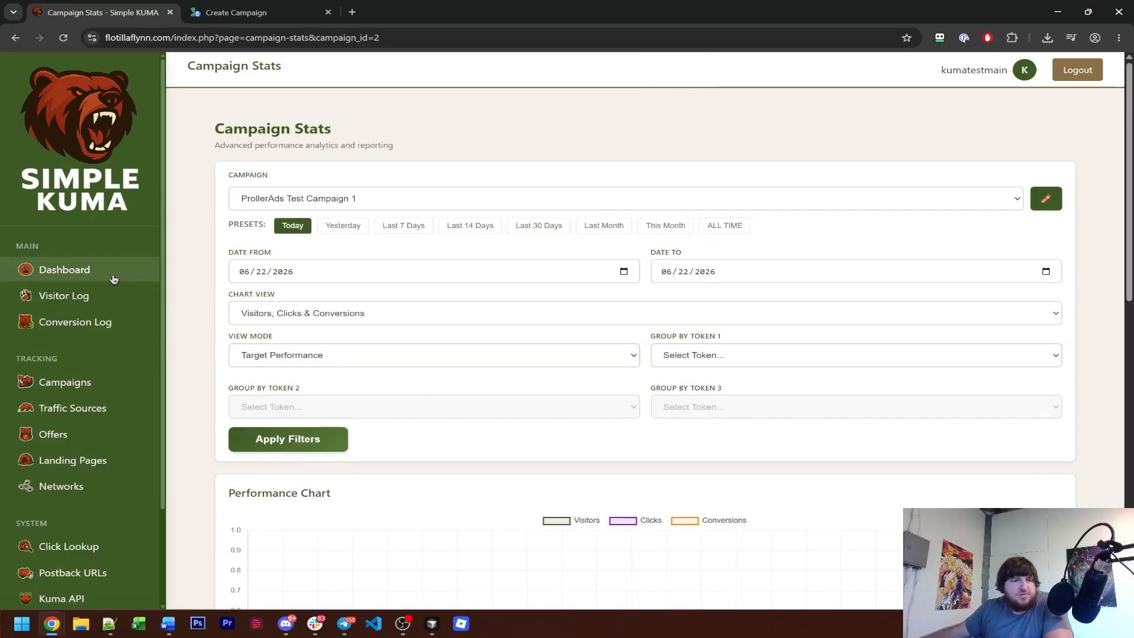
pyautogui.click(86, 383)
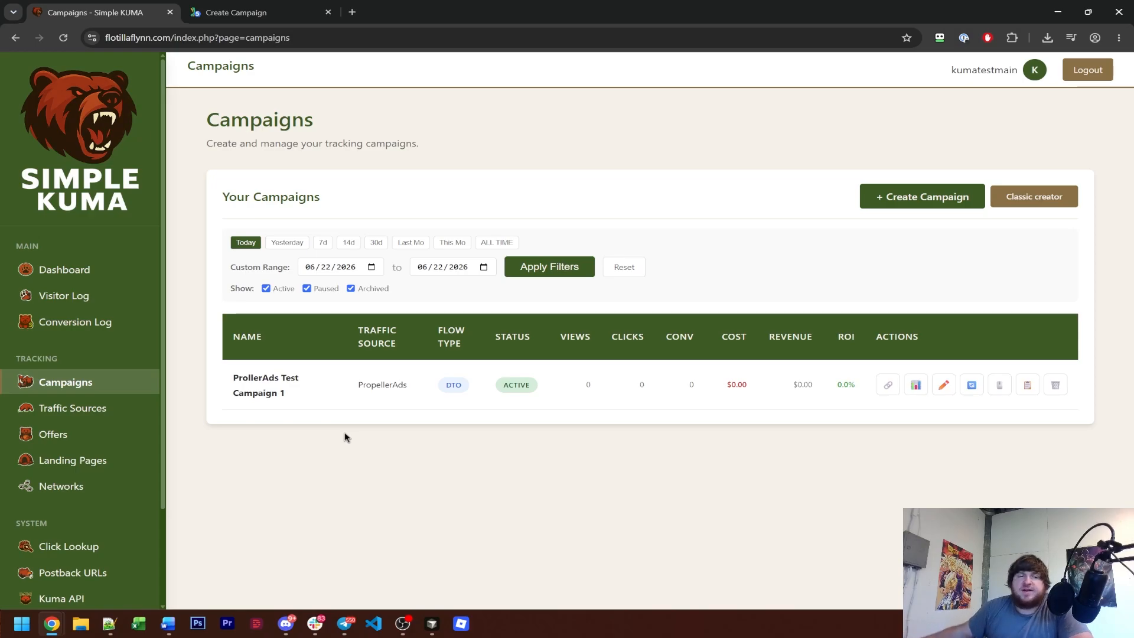
pyautogui.click(139, 460)
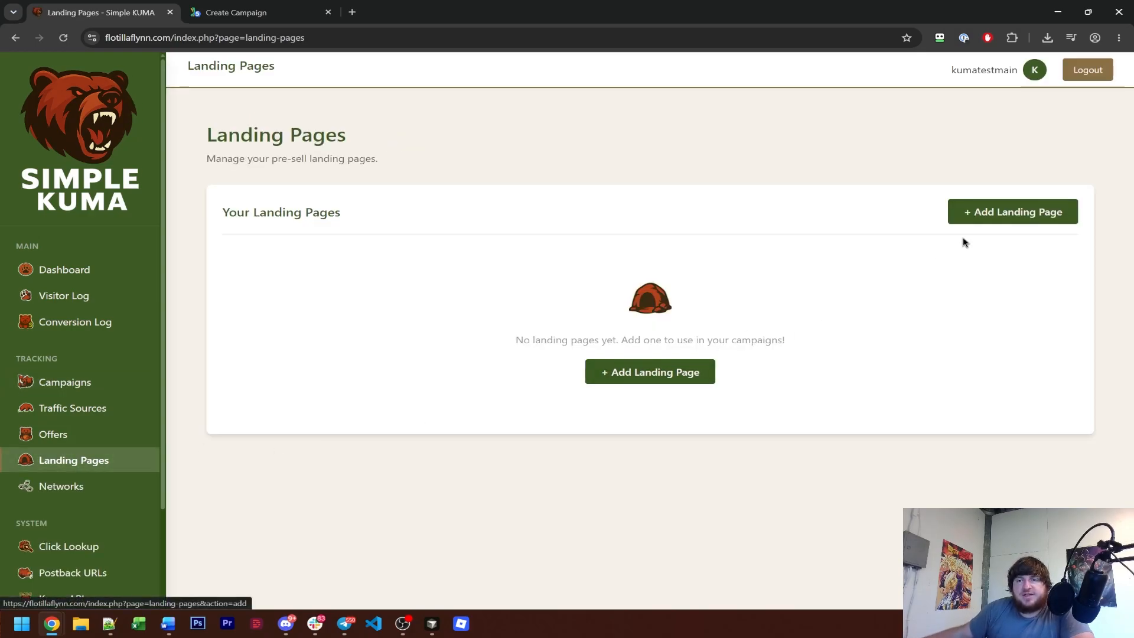
pyautogui.click(979, 223)
pyautogui.click(400, 328)
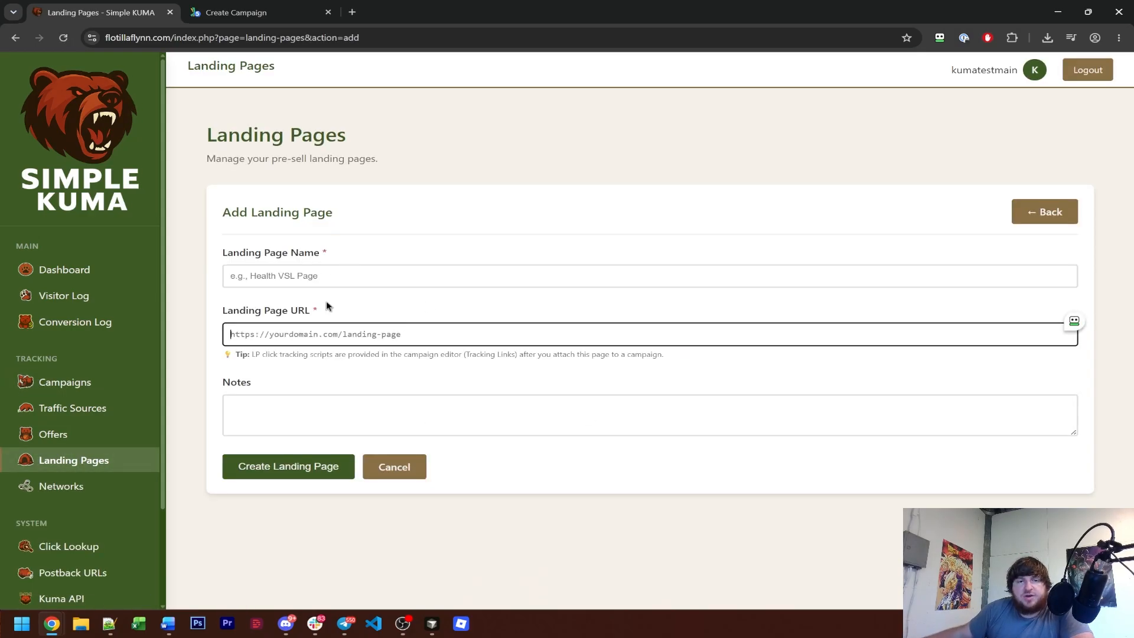
pyautogui.click(319, 268)
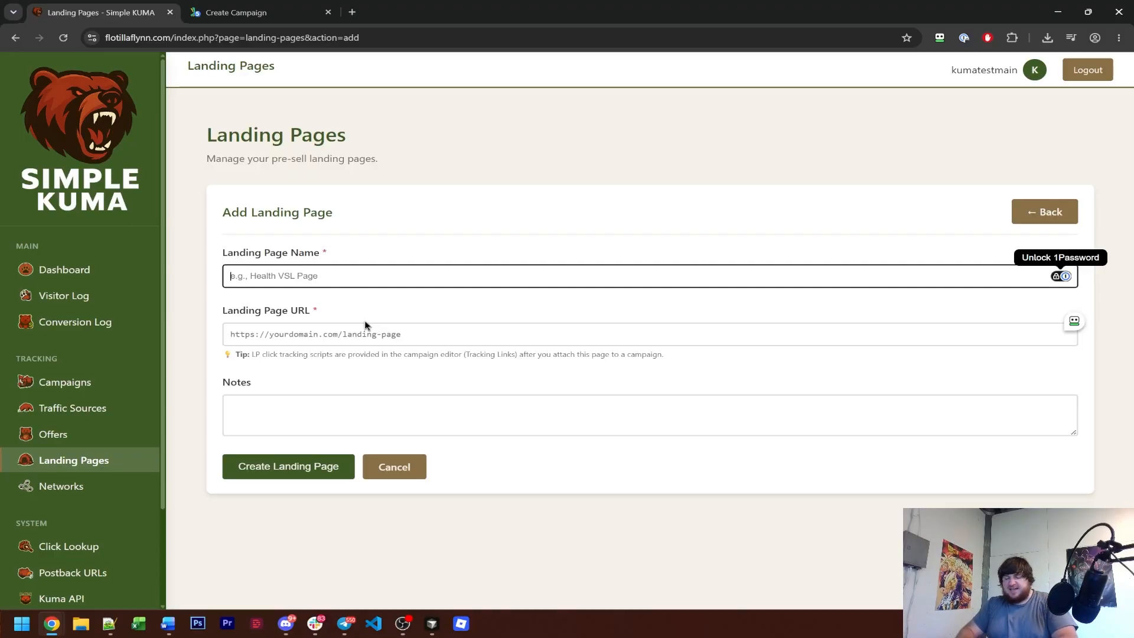
pyautogui.write('Fake Lander')
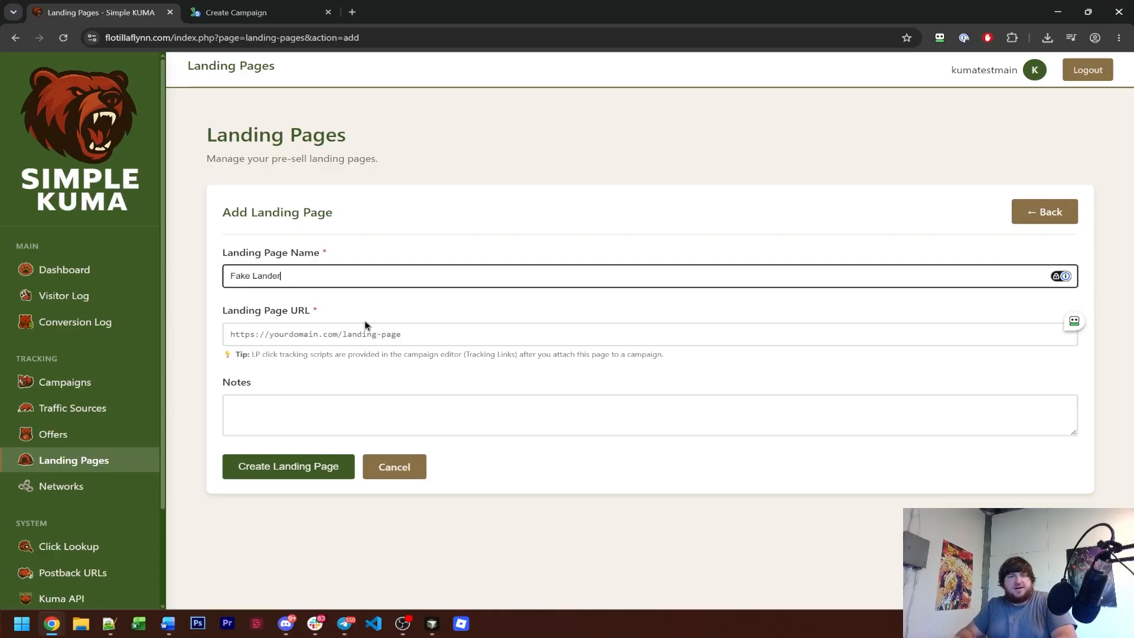
pyautogui.click(376, 334)
pyautogui.write('ht')
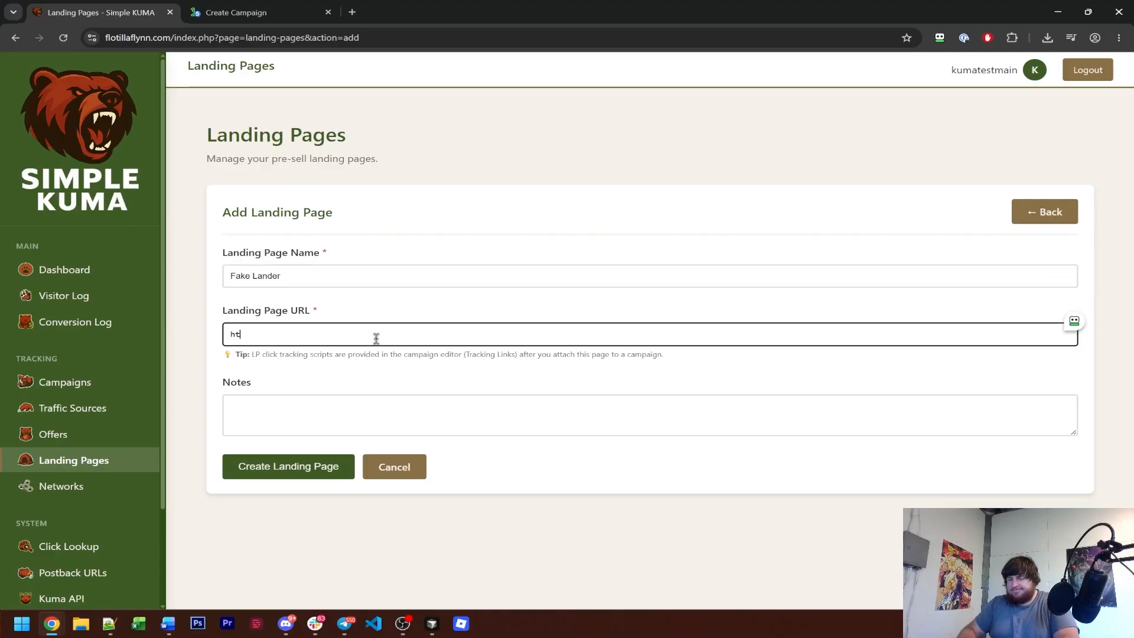
pyautogui.write('pp')
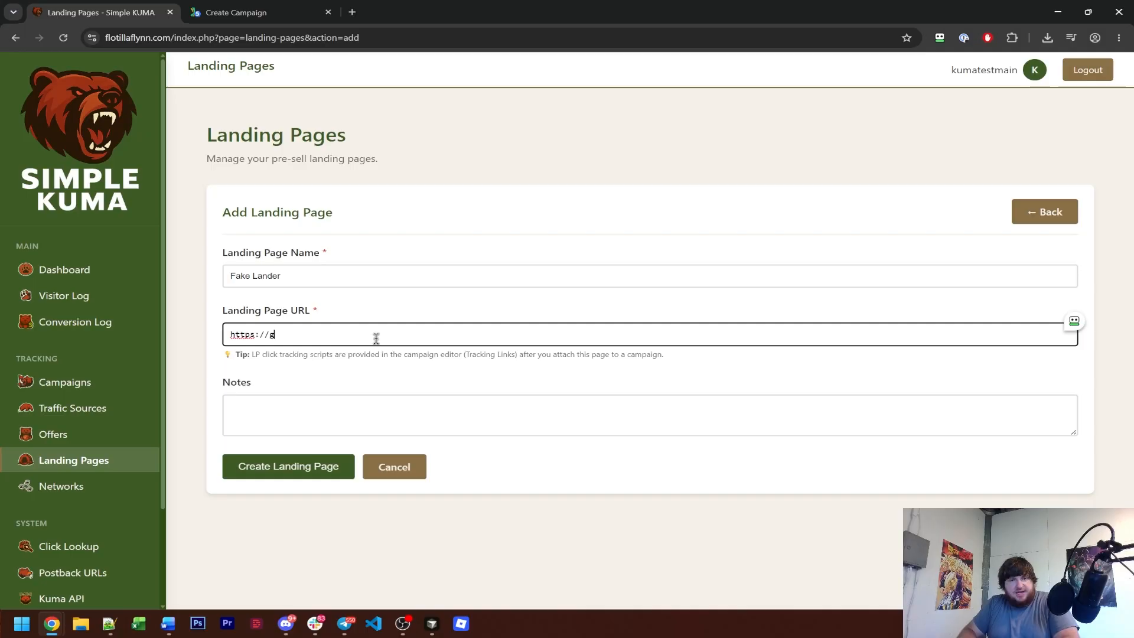
pyautogui.write('s://google.com')
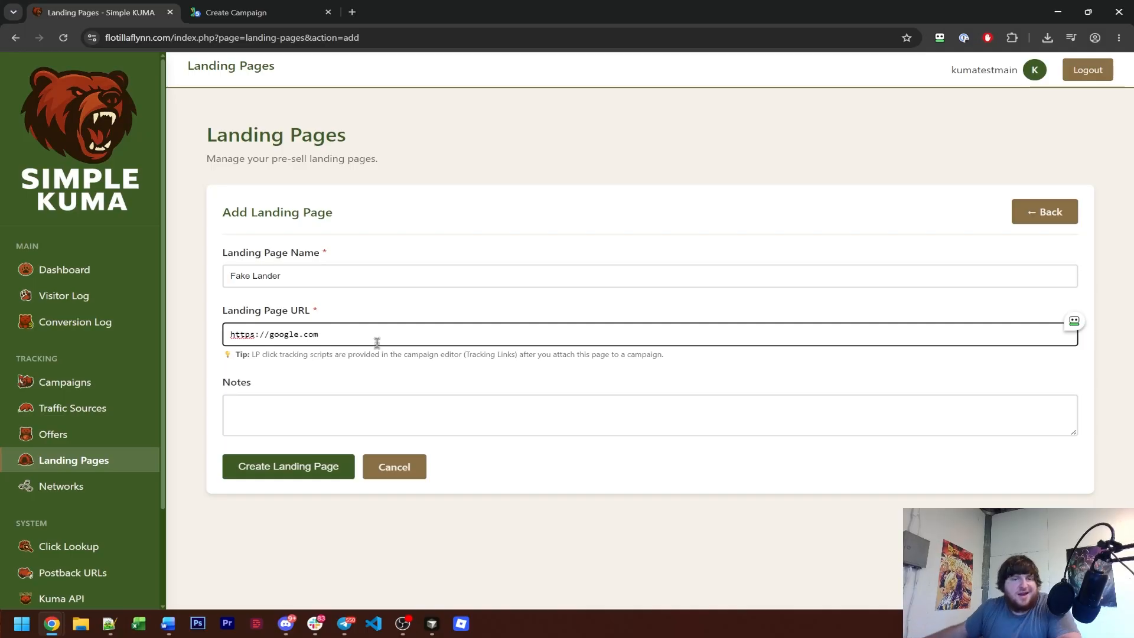
pyautogui.click(254, 466)
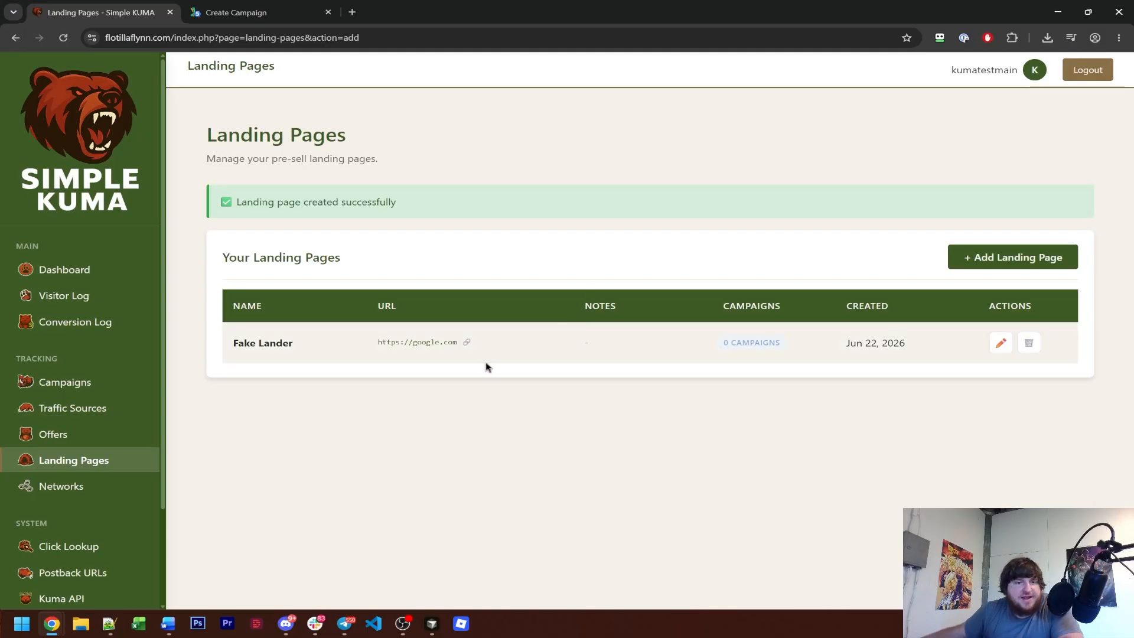
# Change the flow type of ProllerAds Test Campaign 1 to Landing Page → Offer and select Fake Lander for the landing page rotation.
pyautogui.click(141, 385)
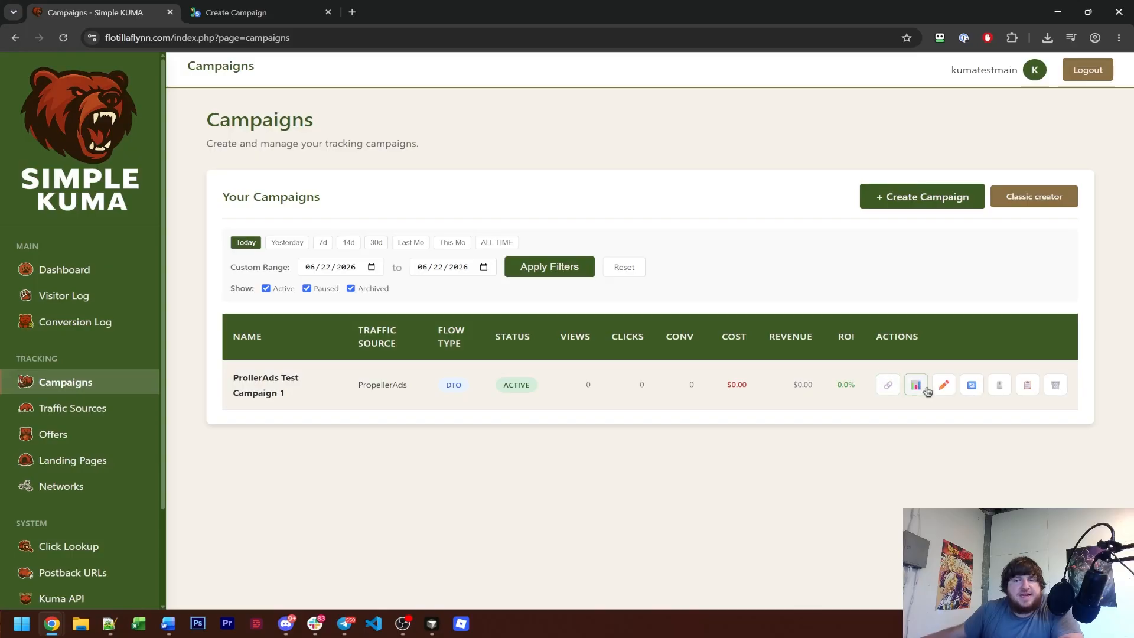
pyautogui.click(943, 386)
pyautogui.scroll(-10, 436, 346)
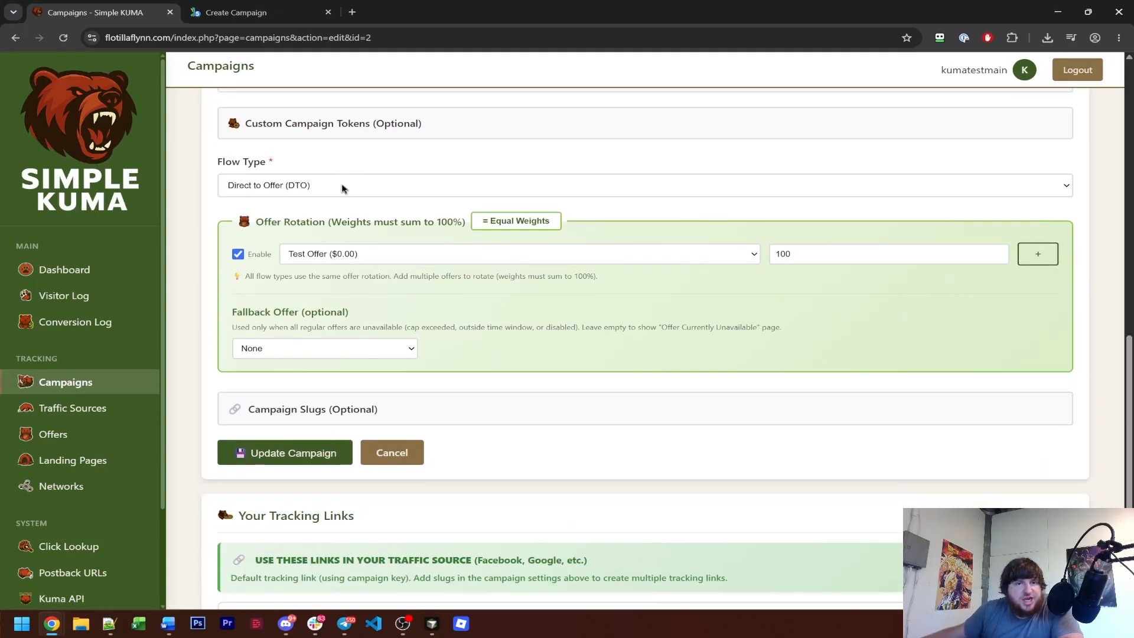
pyautogui.click(342, 188)
pyautogui.click(314, 217)
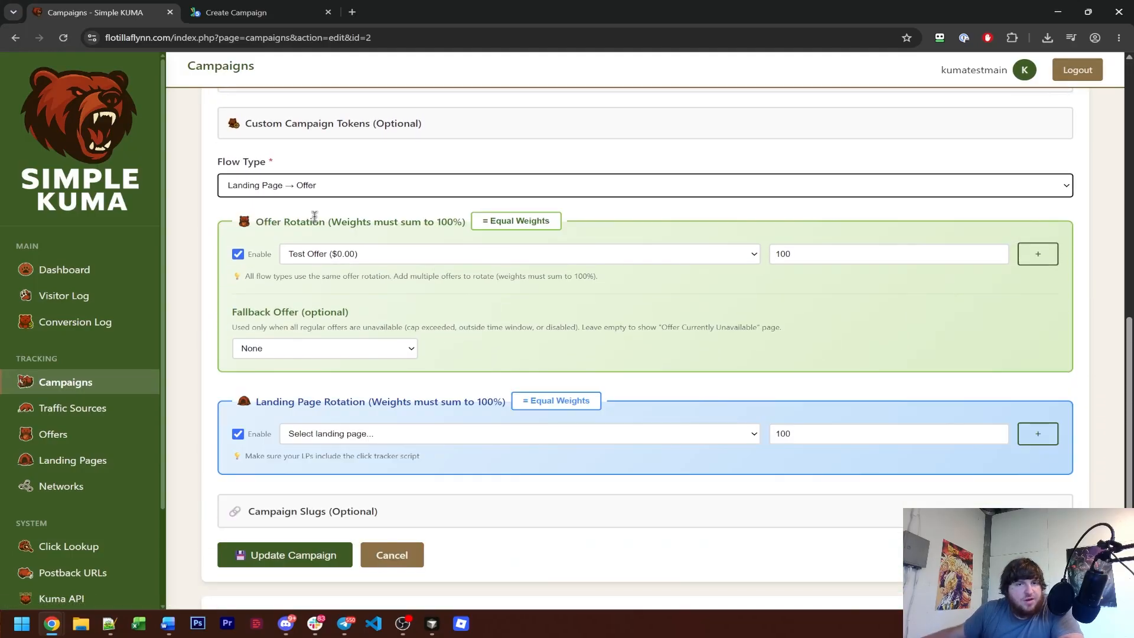
pyautogui.click(333, 437)
pyautogui.click(327, 464)
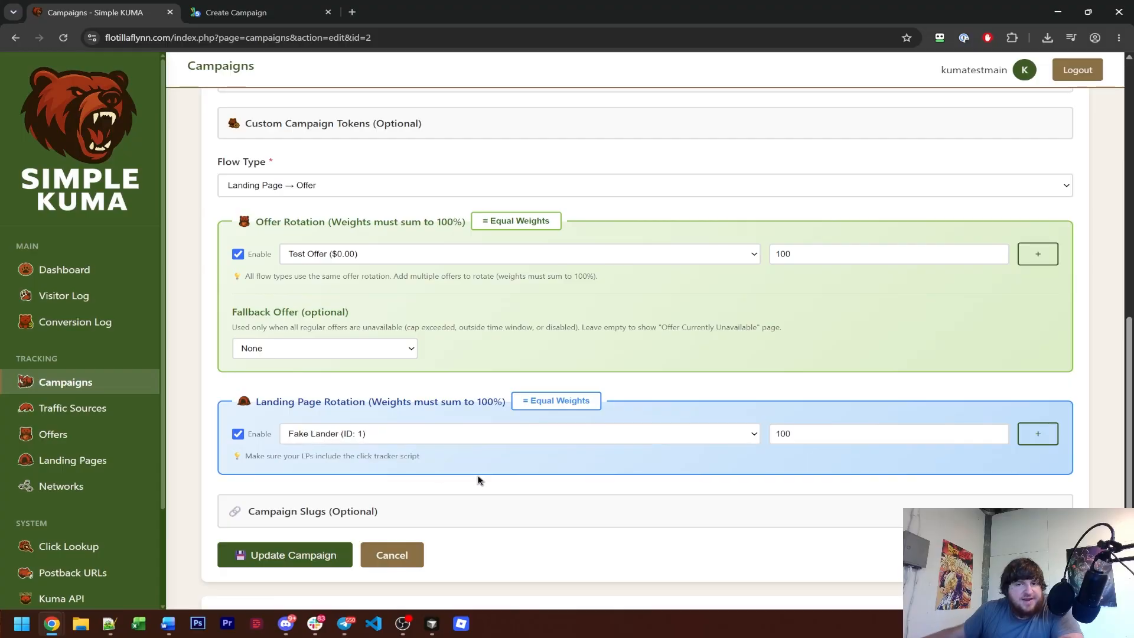
# Save the campaign with its landing page flow and examine the click tracker script and CTA button code for the landing page.
pyautogui.scroll(-2, 461, 406)
pyautogui.click(316, 447)
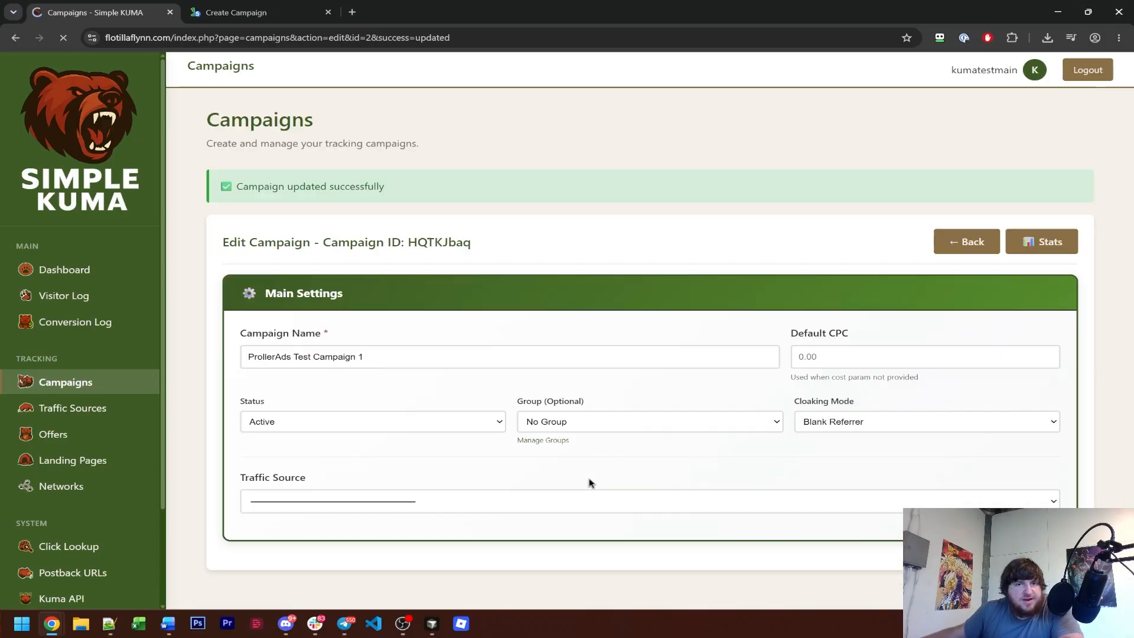
pyautogui.scroll(-10, 435, 365)
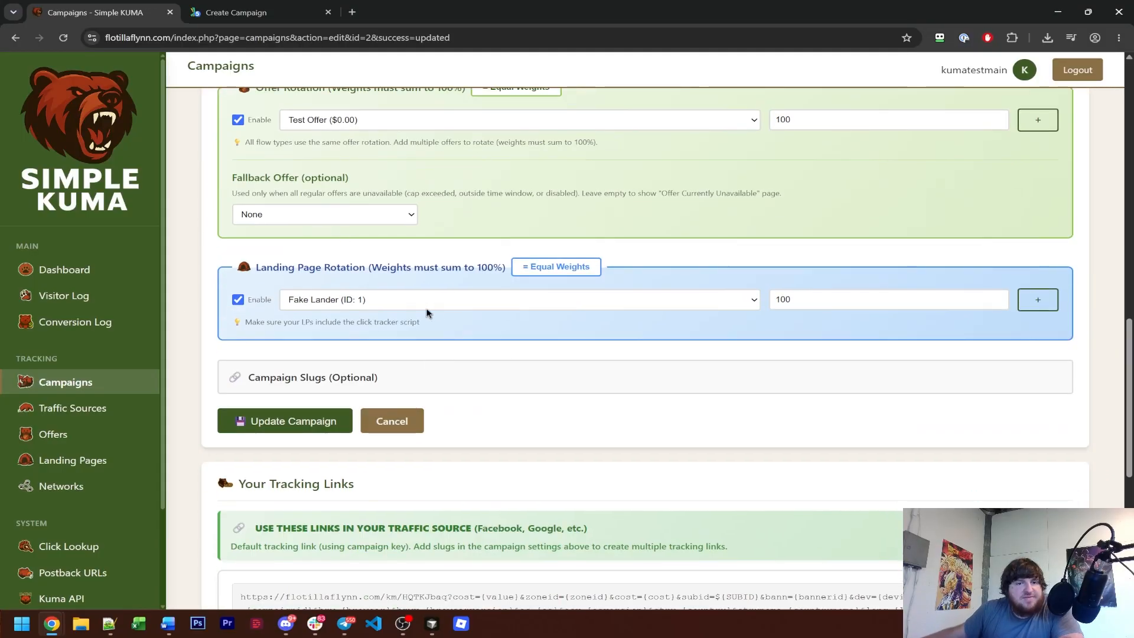
pyautogui.scroll(-7, 428, 313)
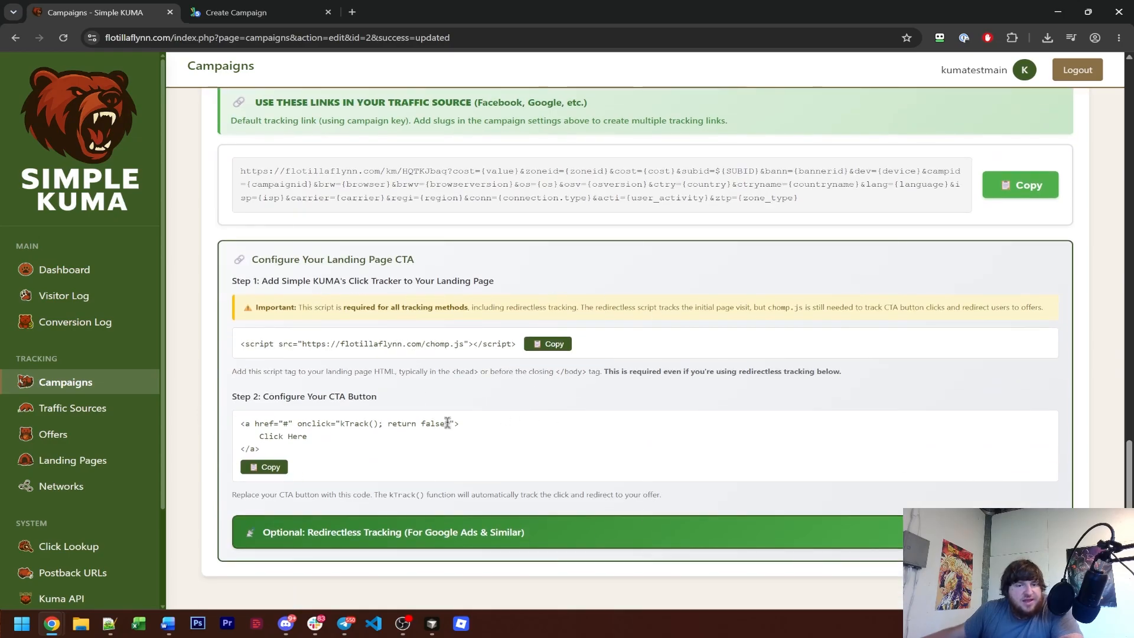
pyautogui.tripleClick(467, 343)
pyautogui.doubleClick(454, 359)
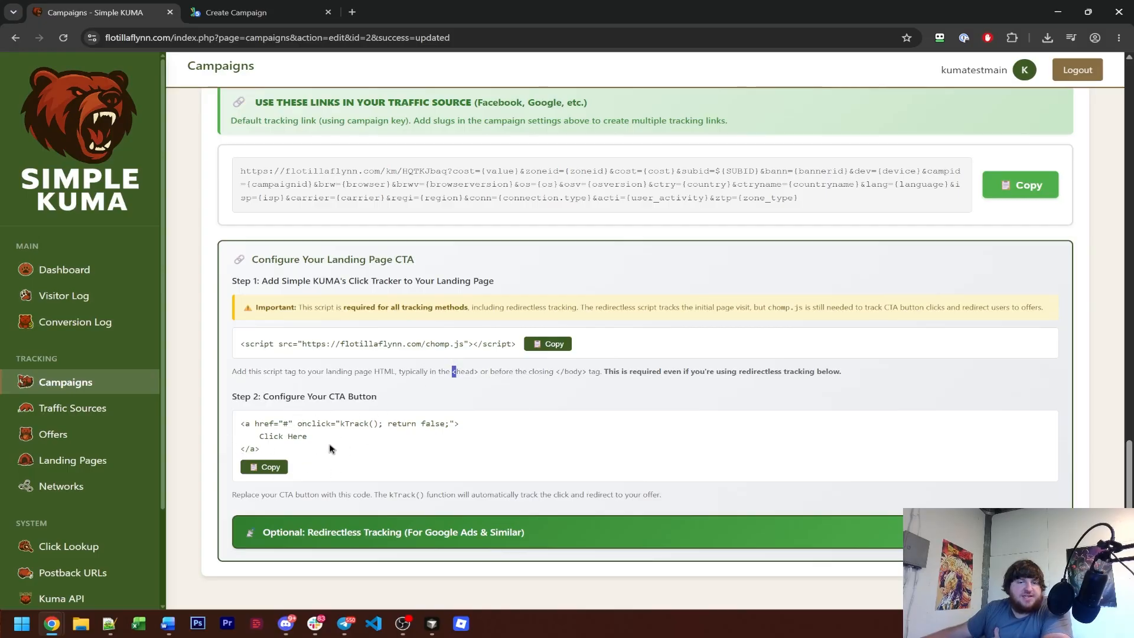
# Set the campaign's flow type to Direct to Offer (DTO), update the campaign, and review its tracking link and main settings.
pyautogui.scroll(4, 330, 449)
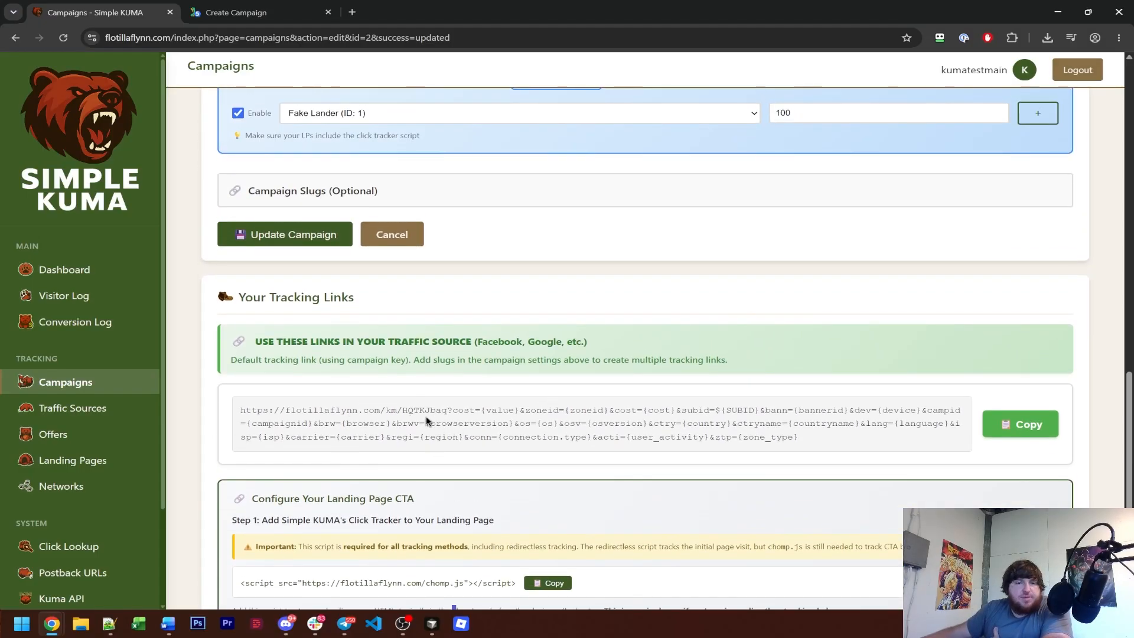
pyautogui.scroll(4, 402, 447)
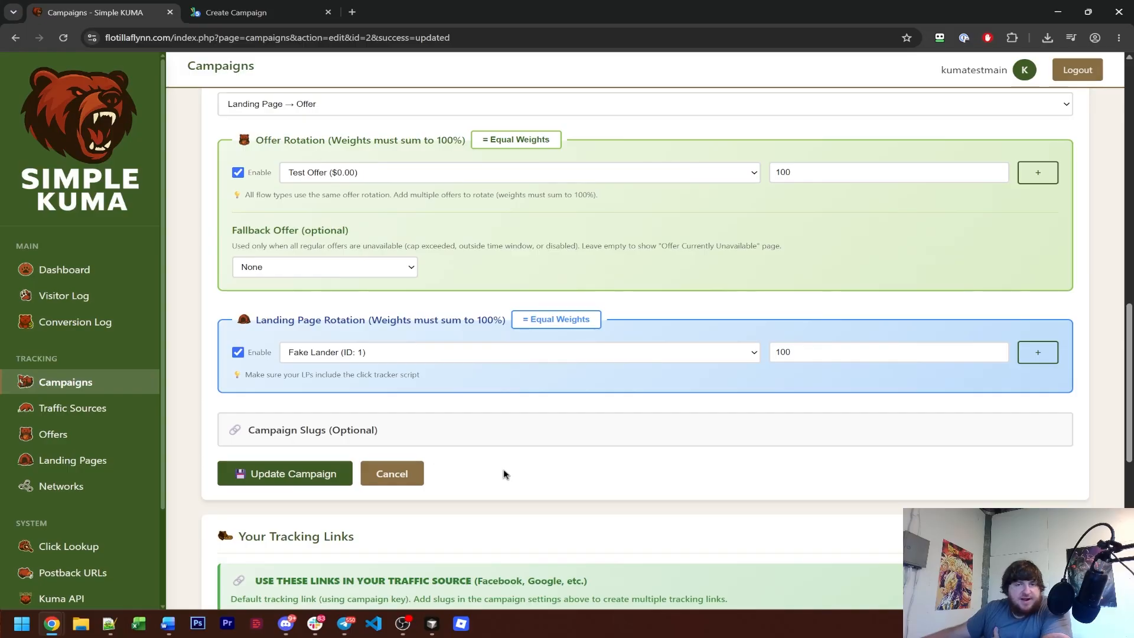
pyautogui.scroll(3, 504, 472)
pyautogui.scroll(-4, 532, 254)
pyautogui.scroll(3, 290, 244)
pyautogui.click(333, 225)
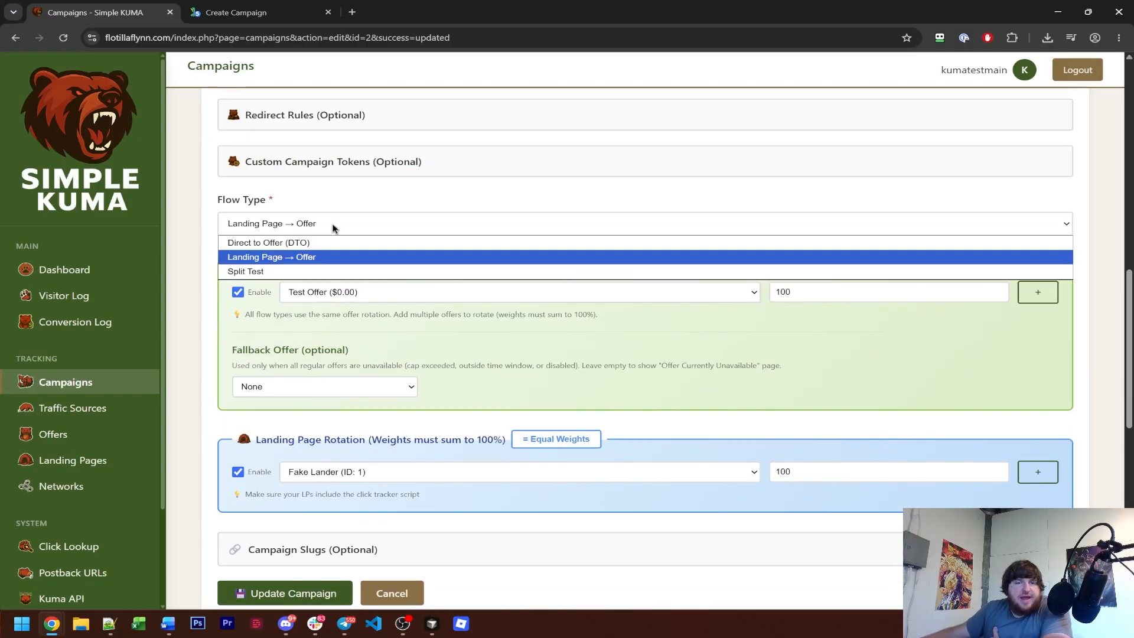
pyautogui.click(332, 243)
pyautogui.click(308, 484)
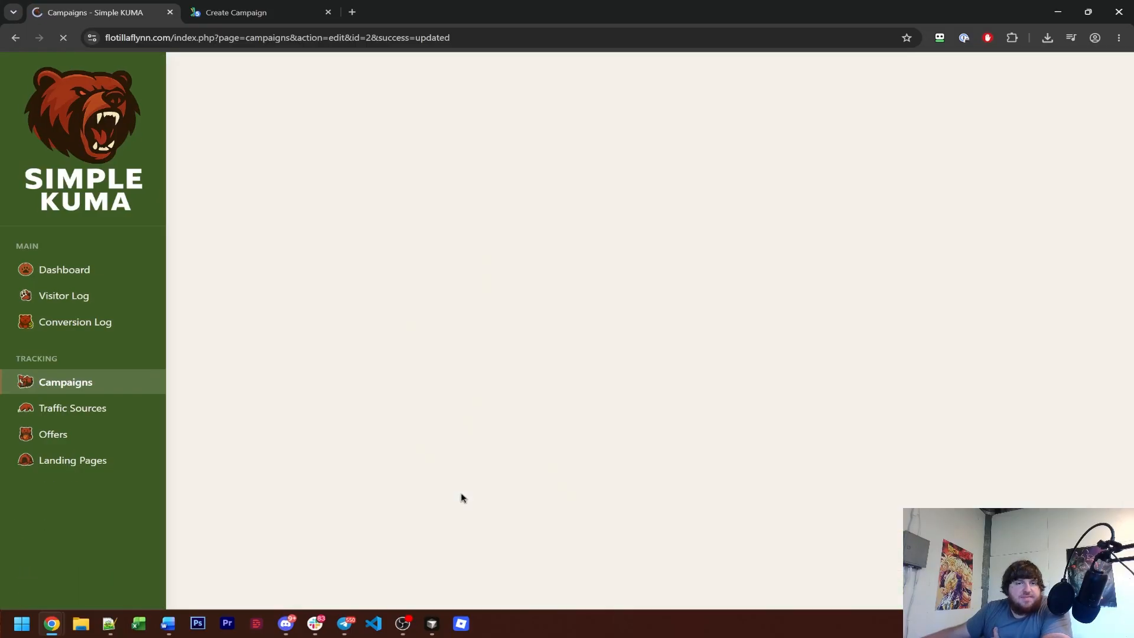
pyautogui.scroll(-4, 424, 456)
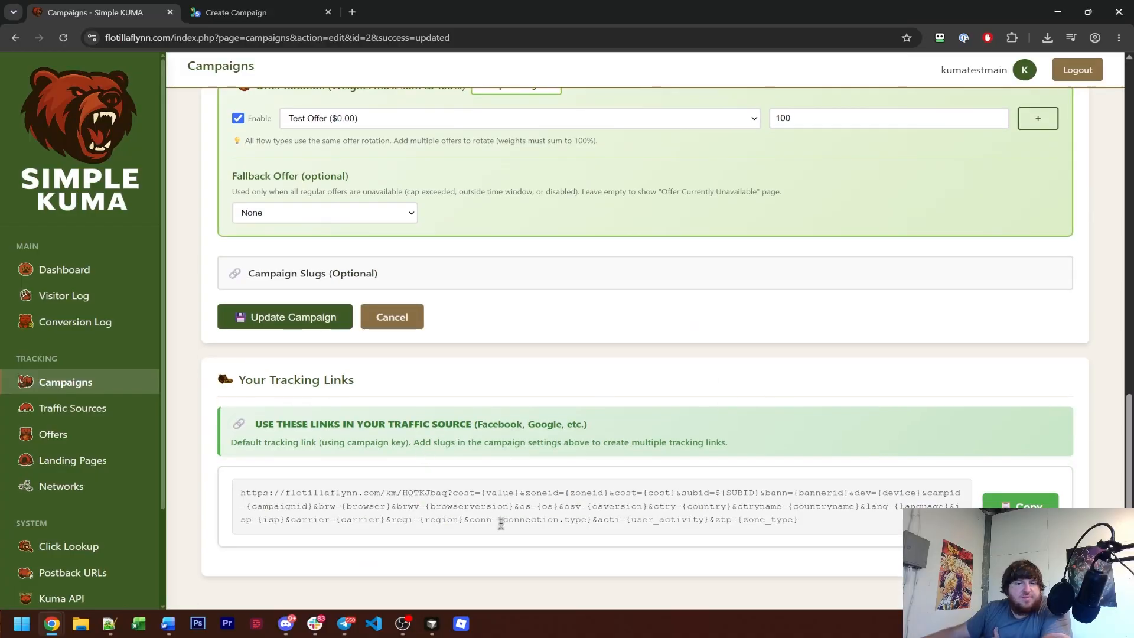
pyautogui.scroll(15, 475, 354)
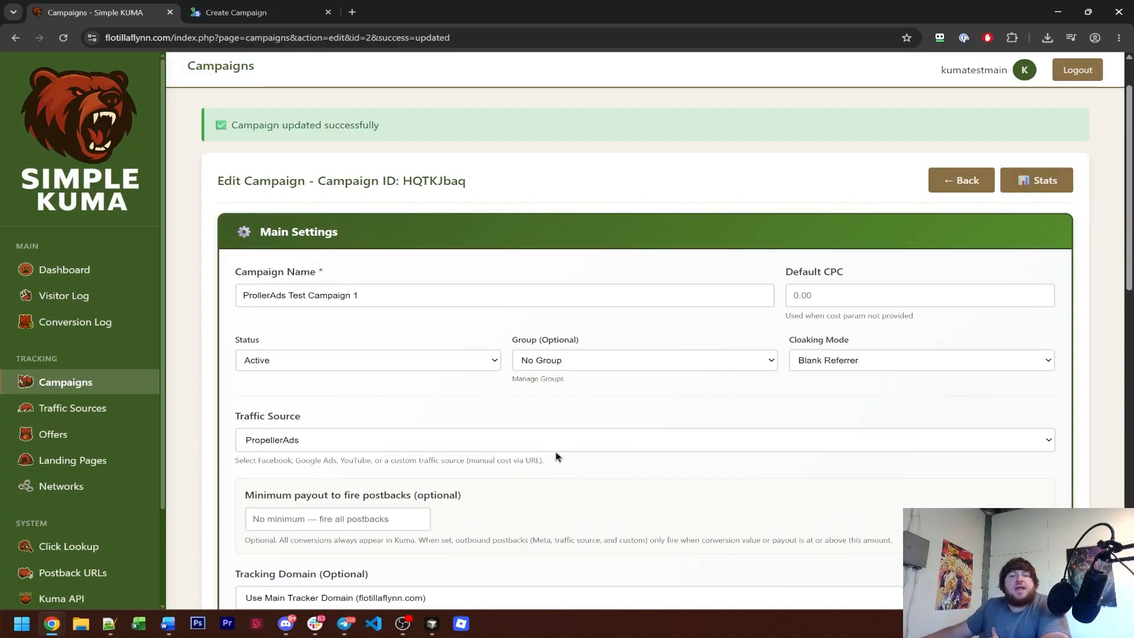
pyautogui.scroll(-2, 557, 456)
pyautogui.scroll(3, 569, 437)
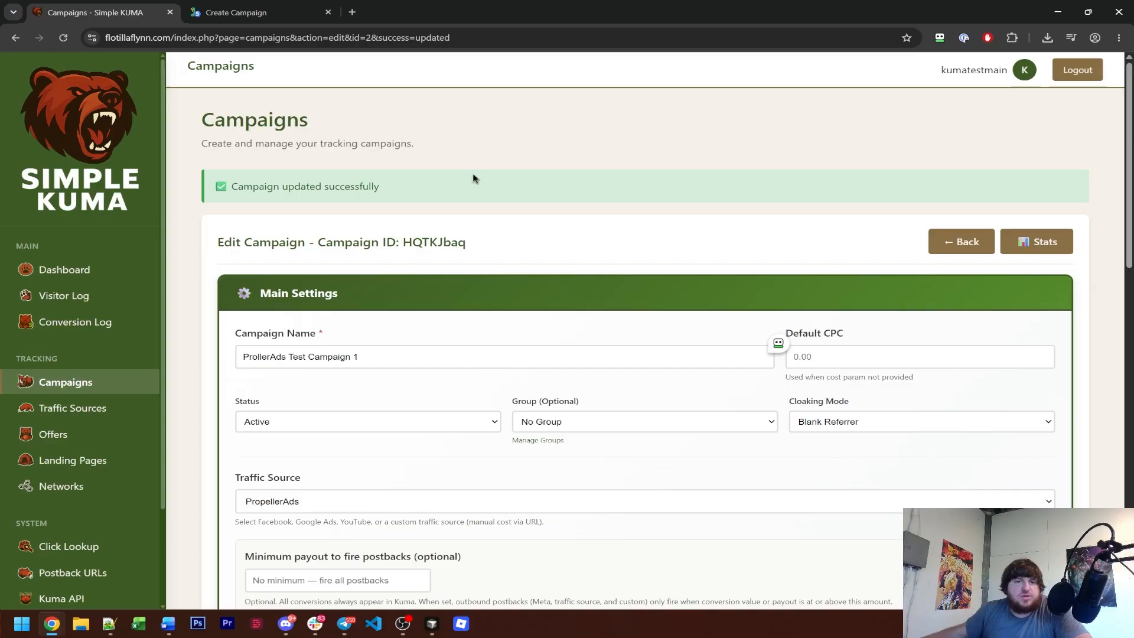
# Switch to the Notepad++ notes, check the cost={cost} parameter in the campaign link, and return to the browser.
pyautogui.click(109, 624)
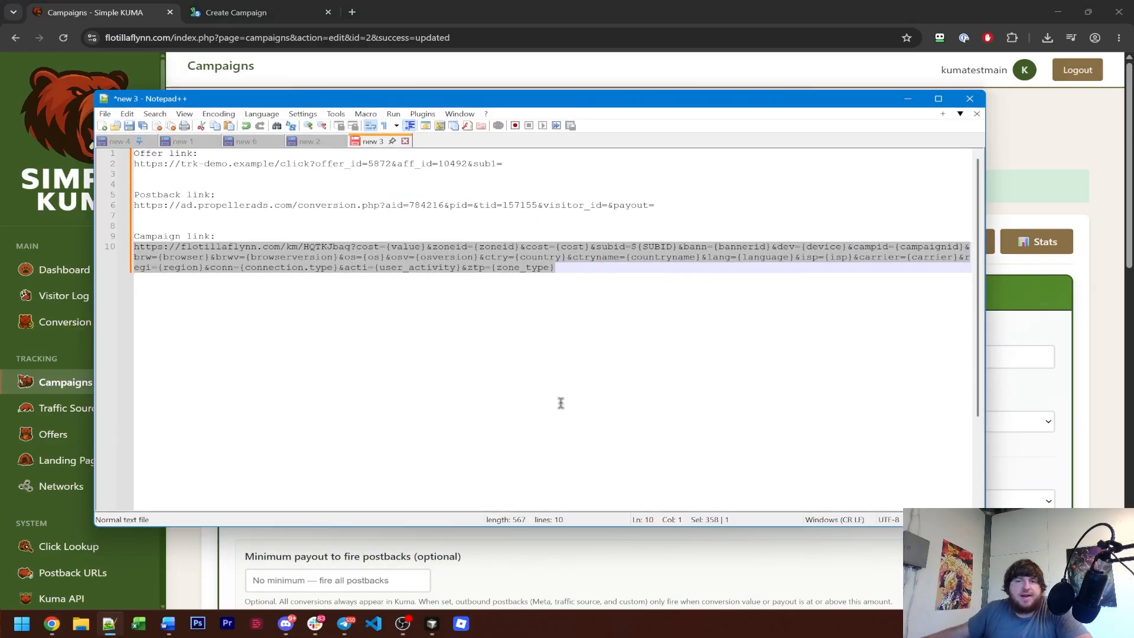
pyautogui.click(567, 272)
pyautogui.moveTo(520, 247); pyautogui.dragTo(592, 247)
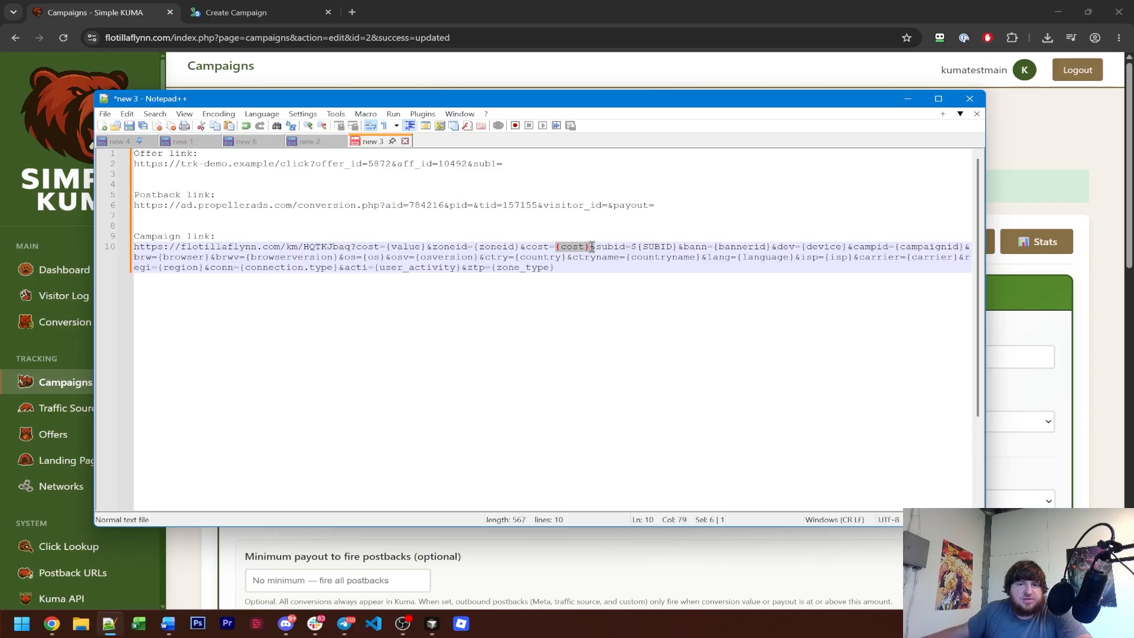
pyautogui.click(590, 276)
pyautogui.click(908, 98)
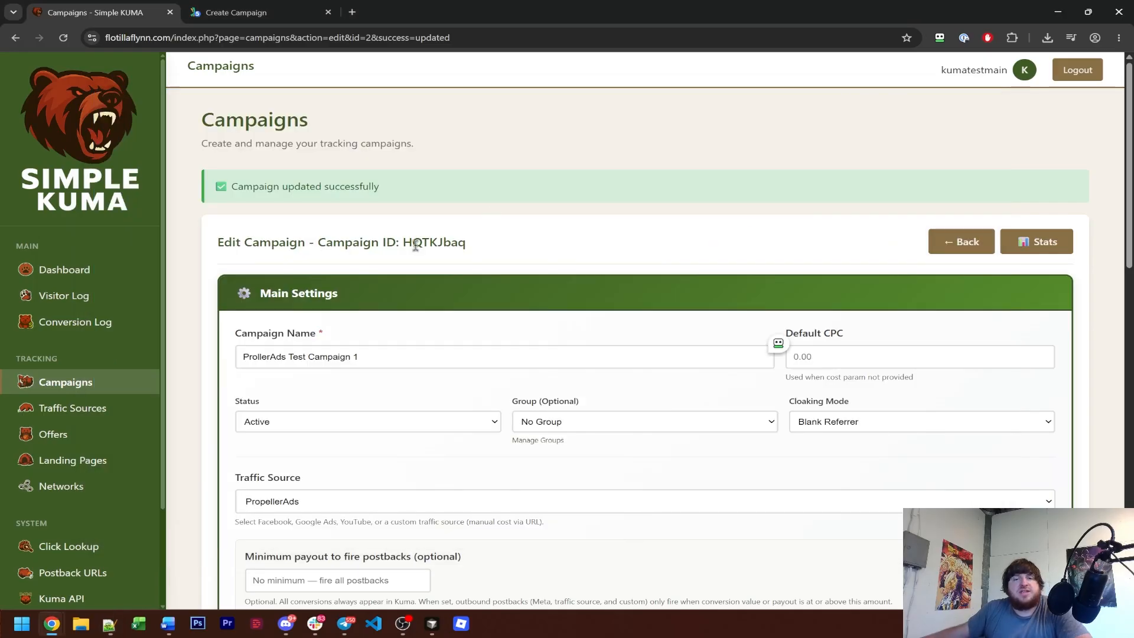
# Open the Simple Kuma dashboard and look over its summary figures and Performance Trends chart.
pyautogui.click(98, 278)
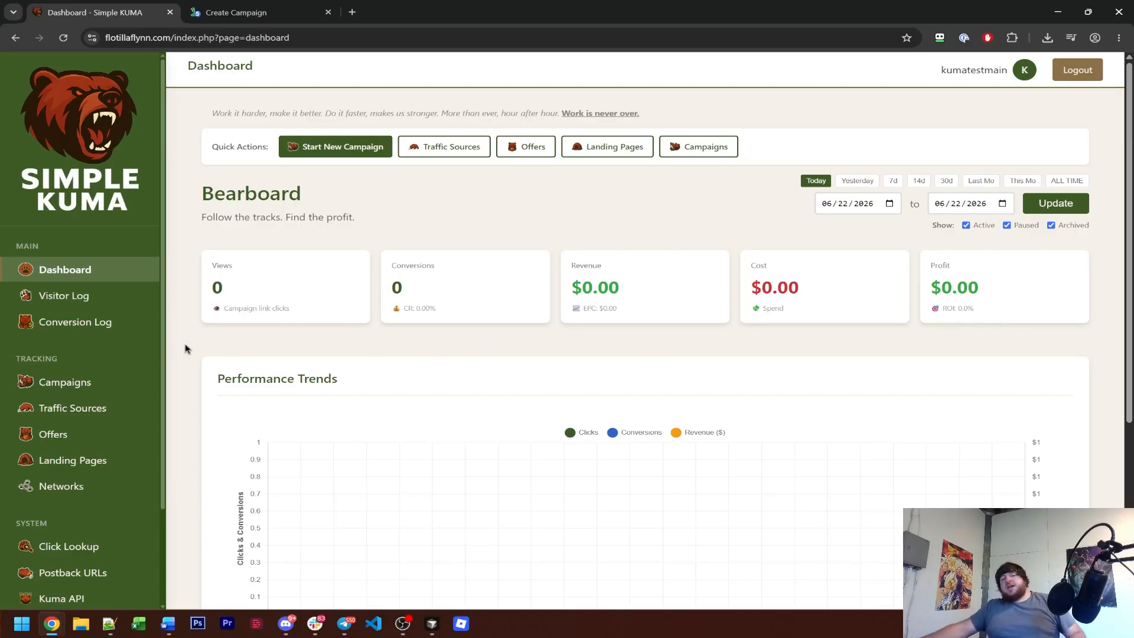
pyautogui.scroll(-5, 185, 349)
pyautogui.scroll(5, 354, 494)
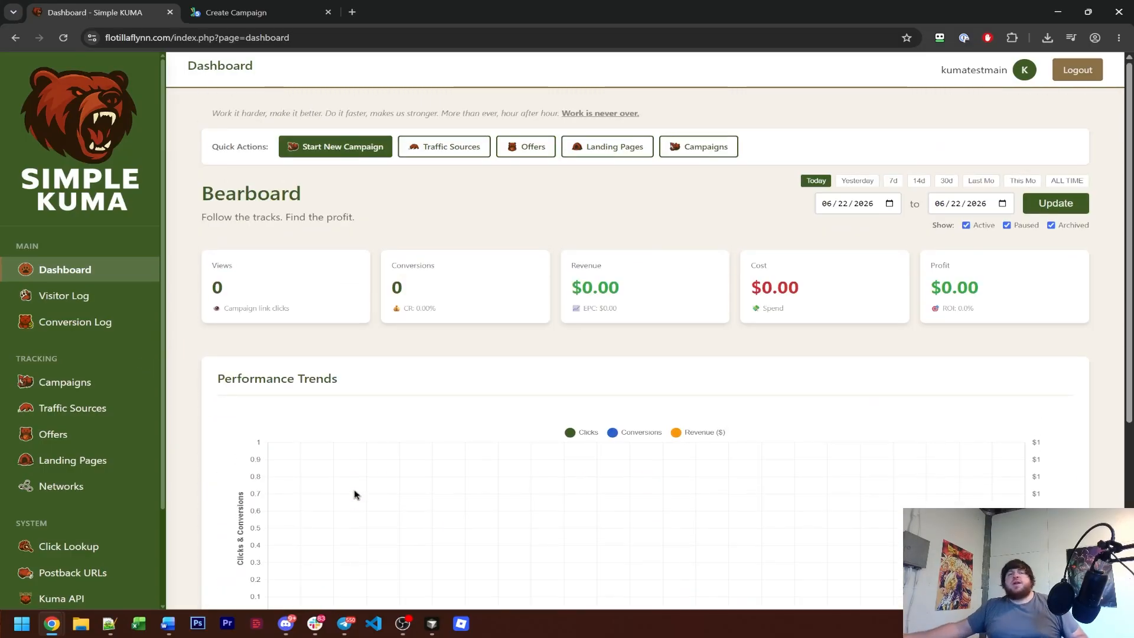